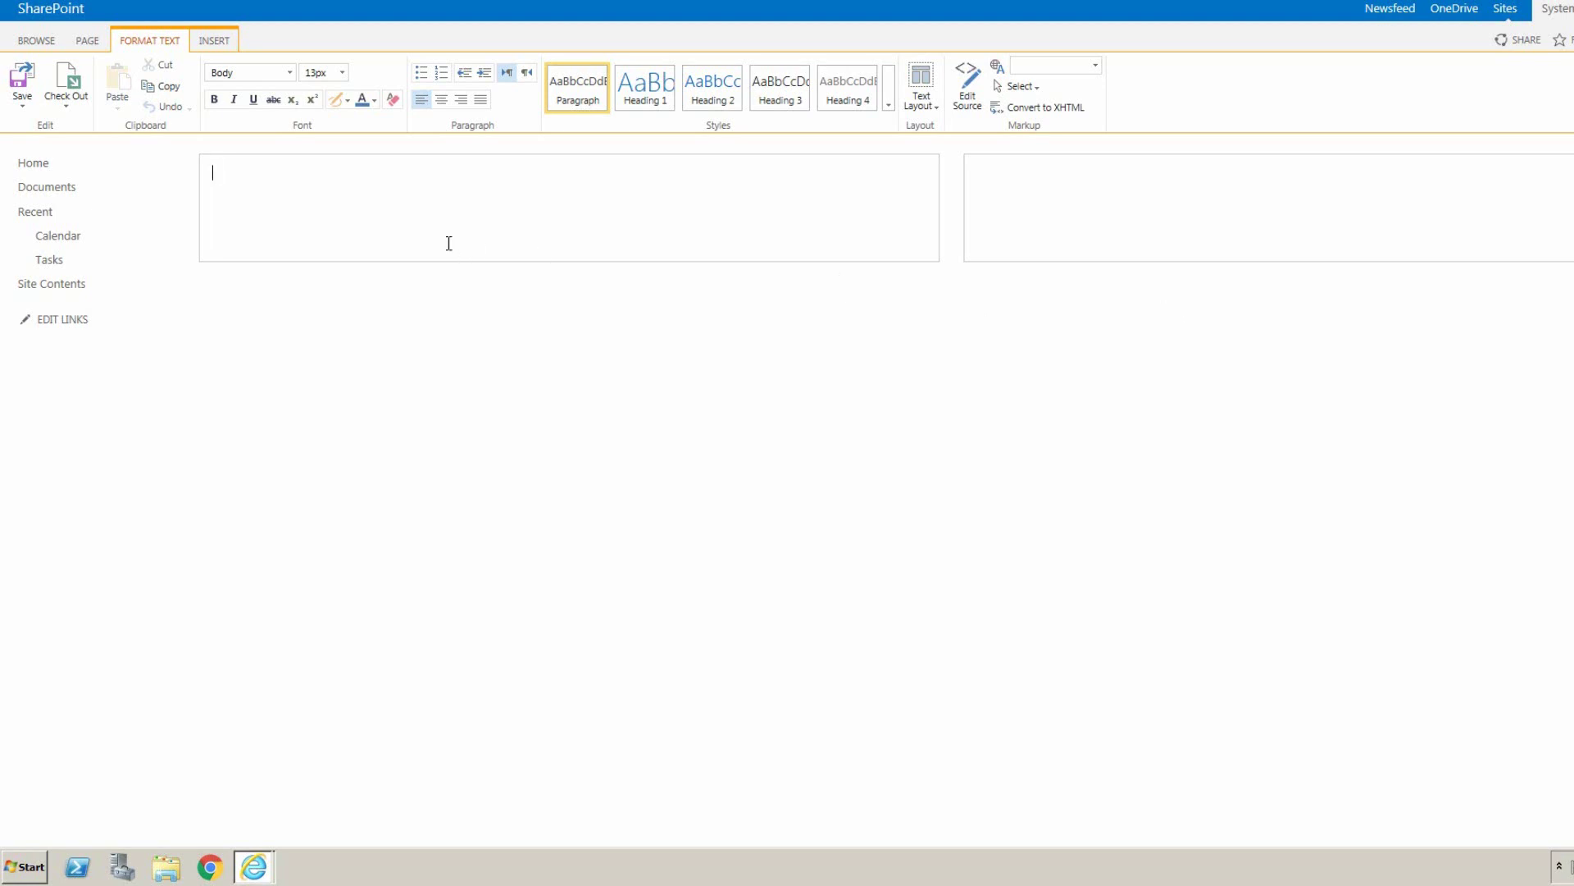
# Insert the SharePoint Chart Web Part from the Lightning Tools Web Parts category and open its chart configuration wizard
pyautogui.click(221, 44)
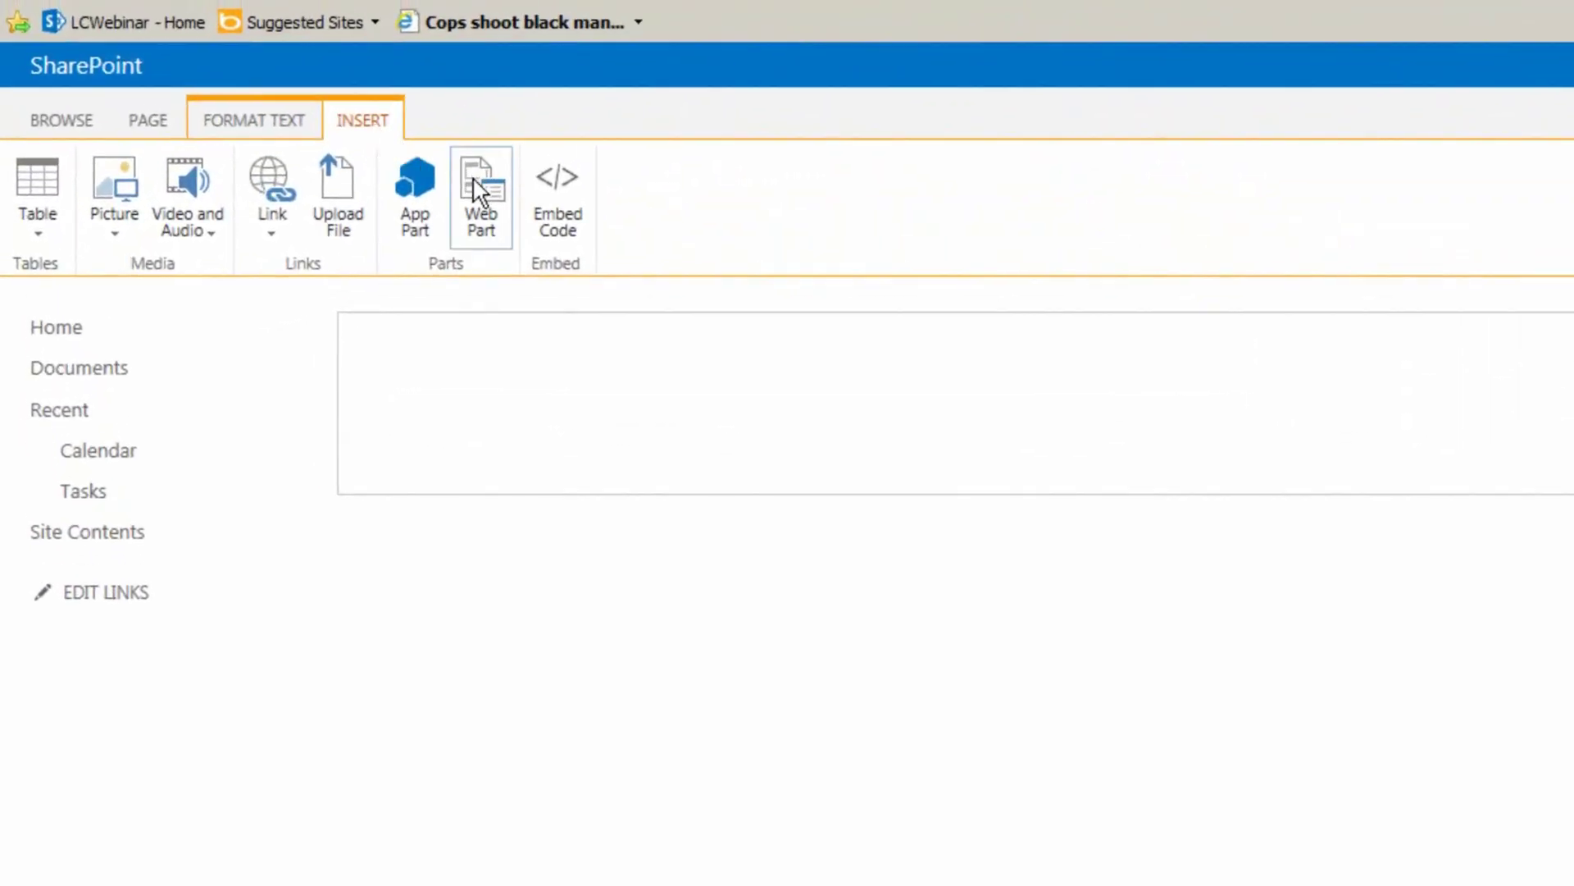
pyautogui.click(479, 197)
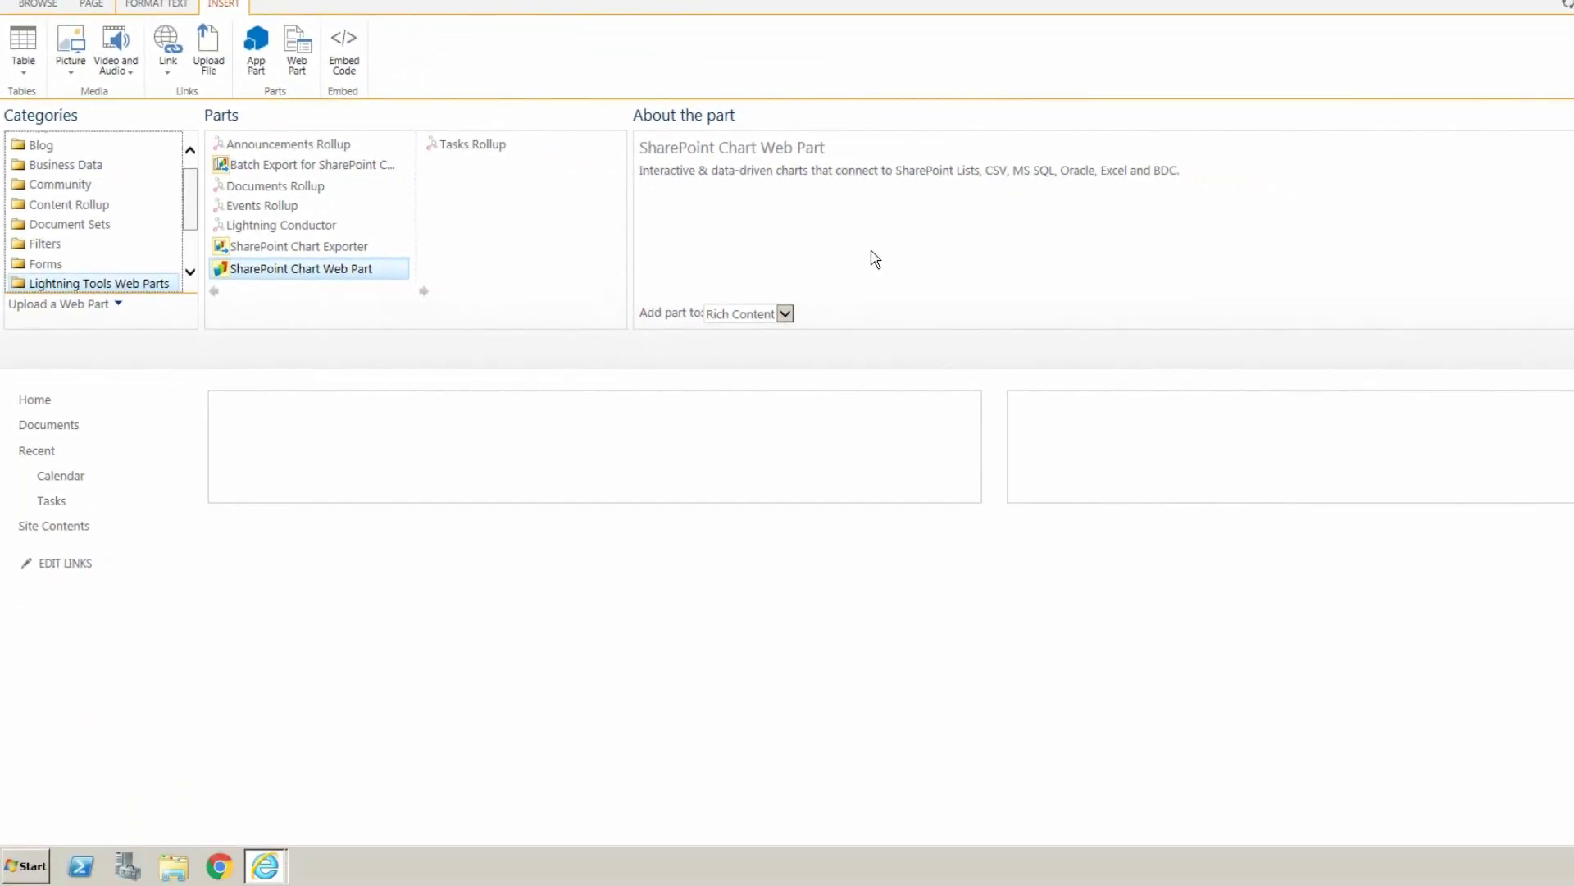
pyautogui.click(1570, 314)
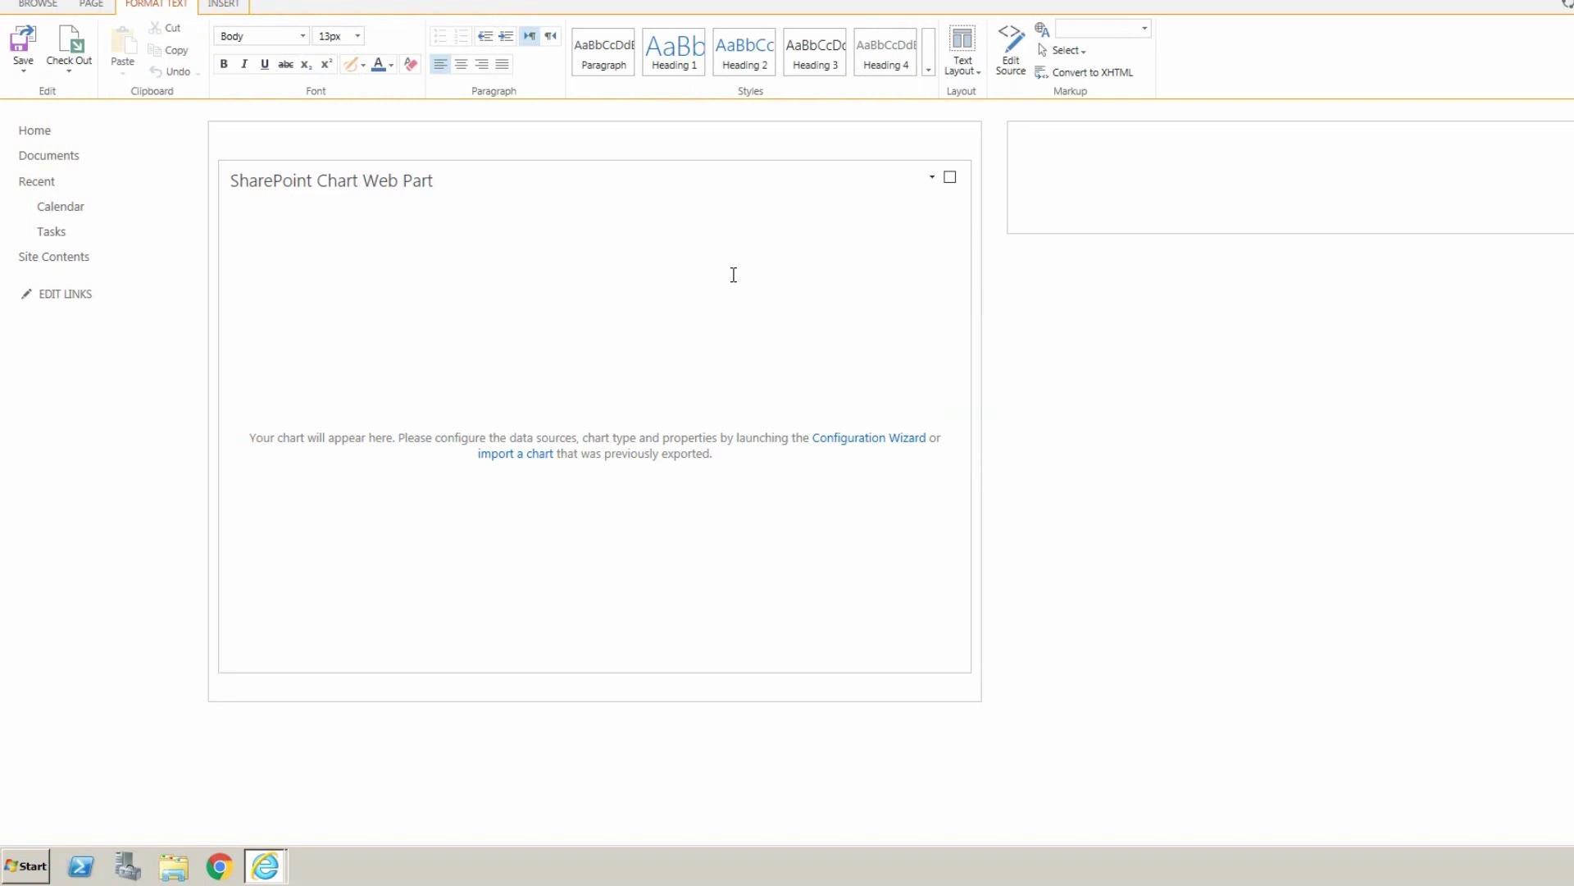
pyautogui.click(932, 177)
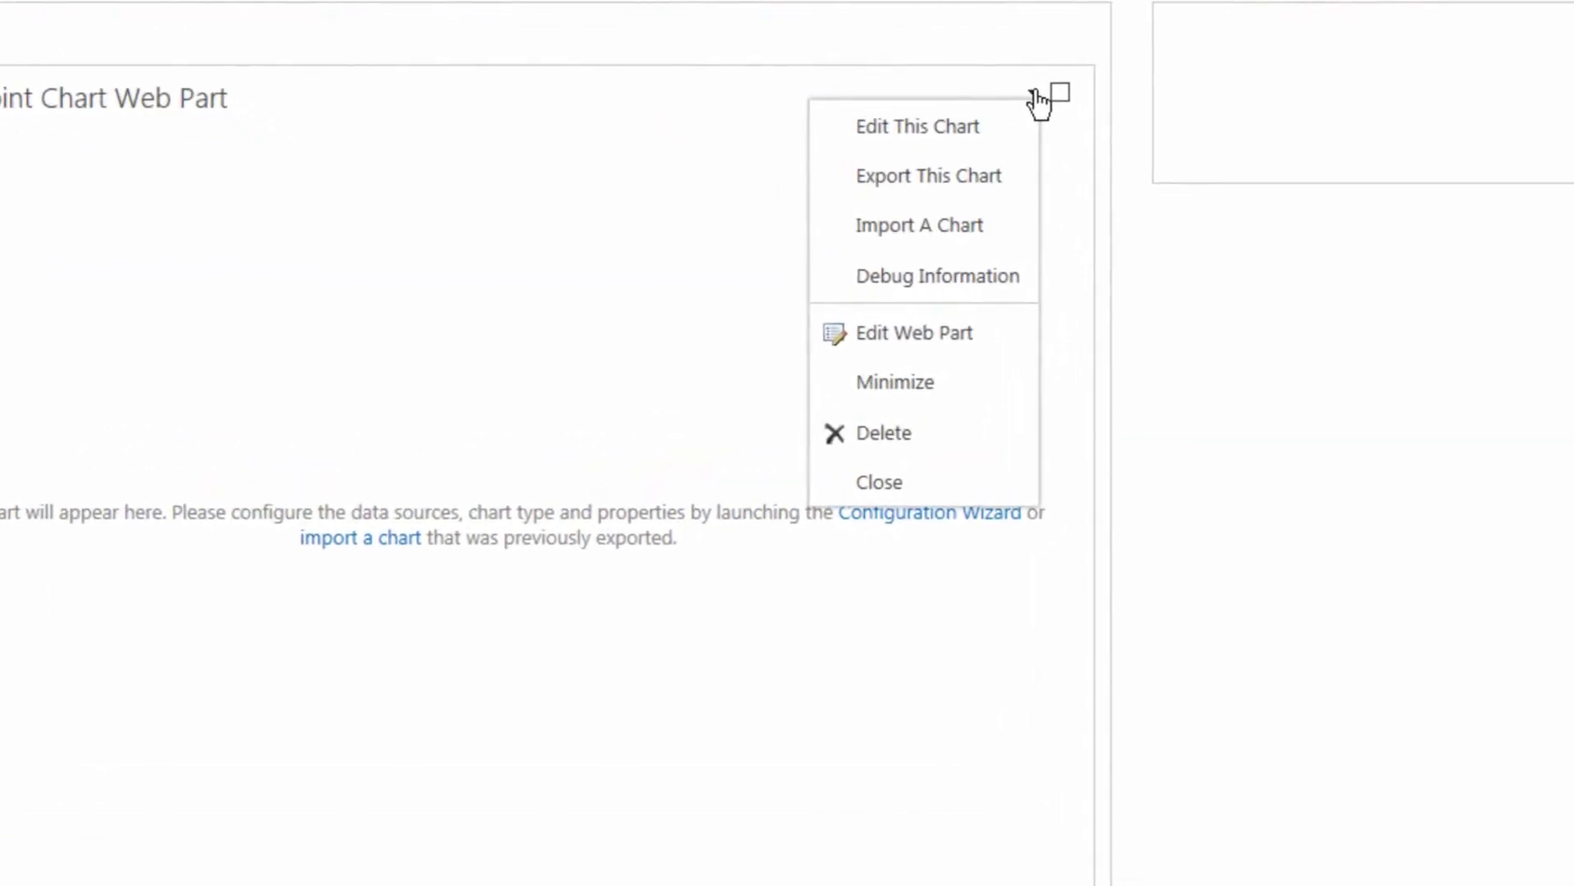
pyautogui.click(978, 101)
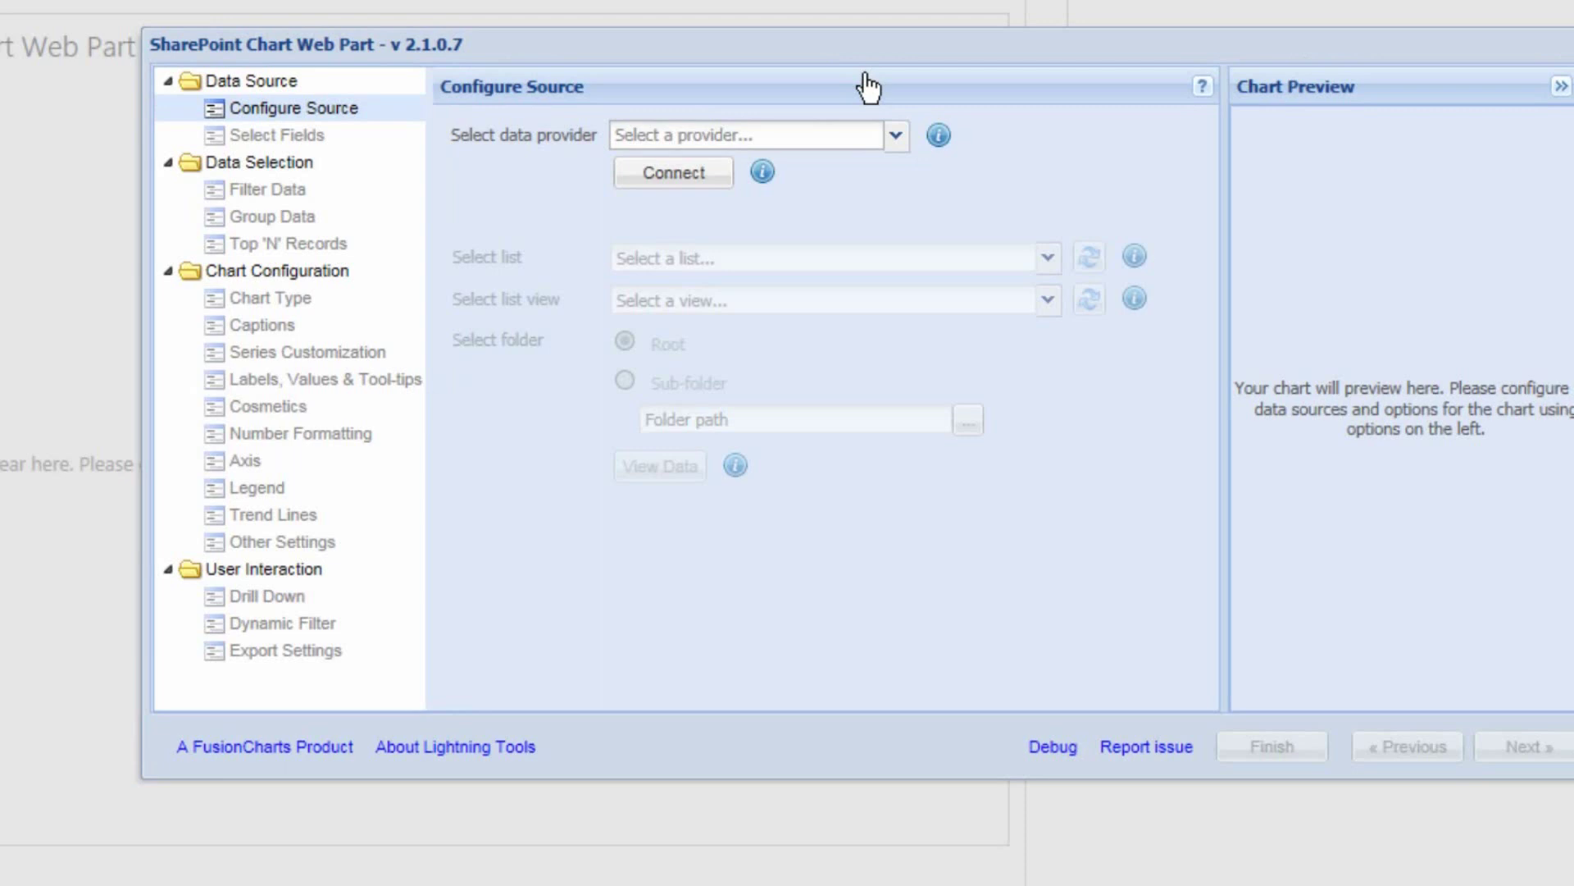
# Connect the chart to the Northwind Microsoft SQL Server database on server sp2013 using Windows Authentication
pyautogui.click(898, 137)
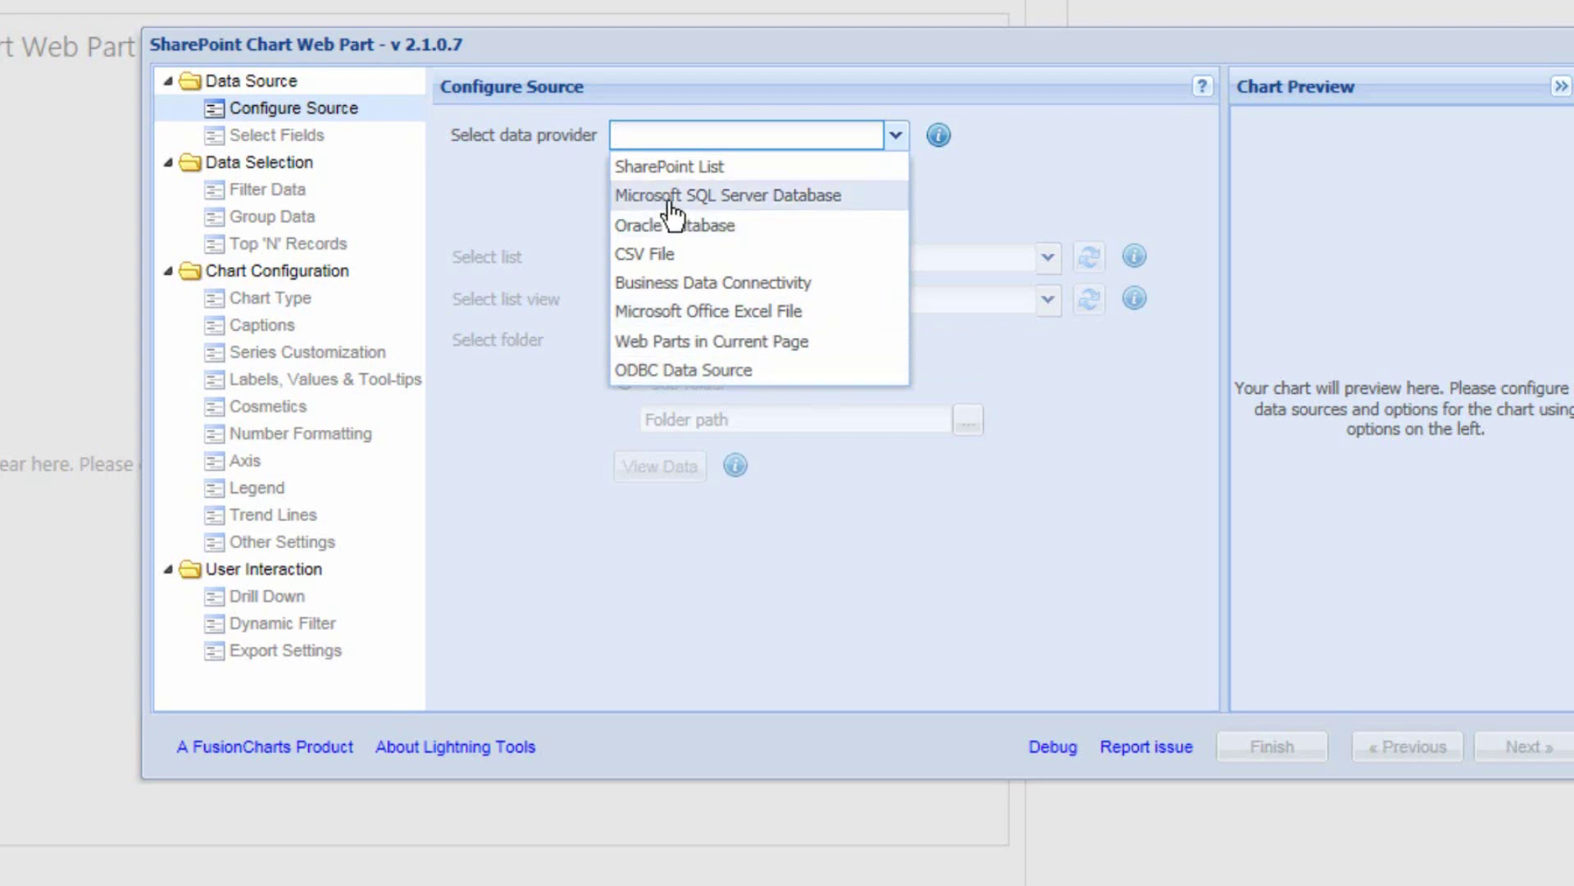
pyautogui.click(811, 197)
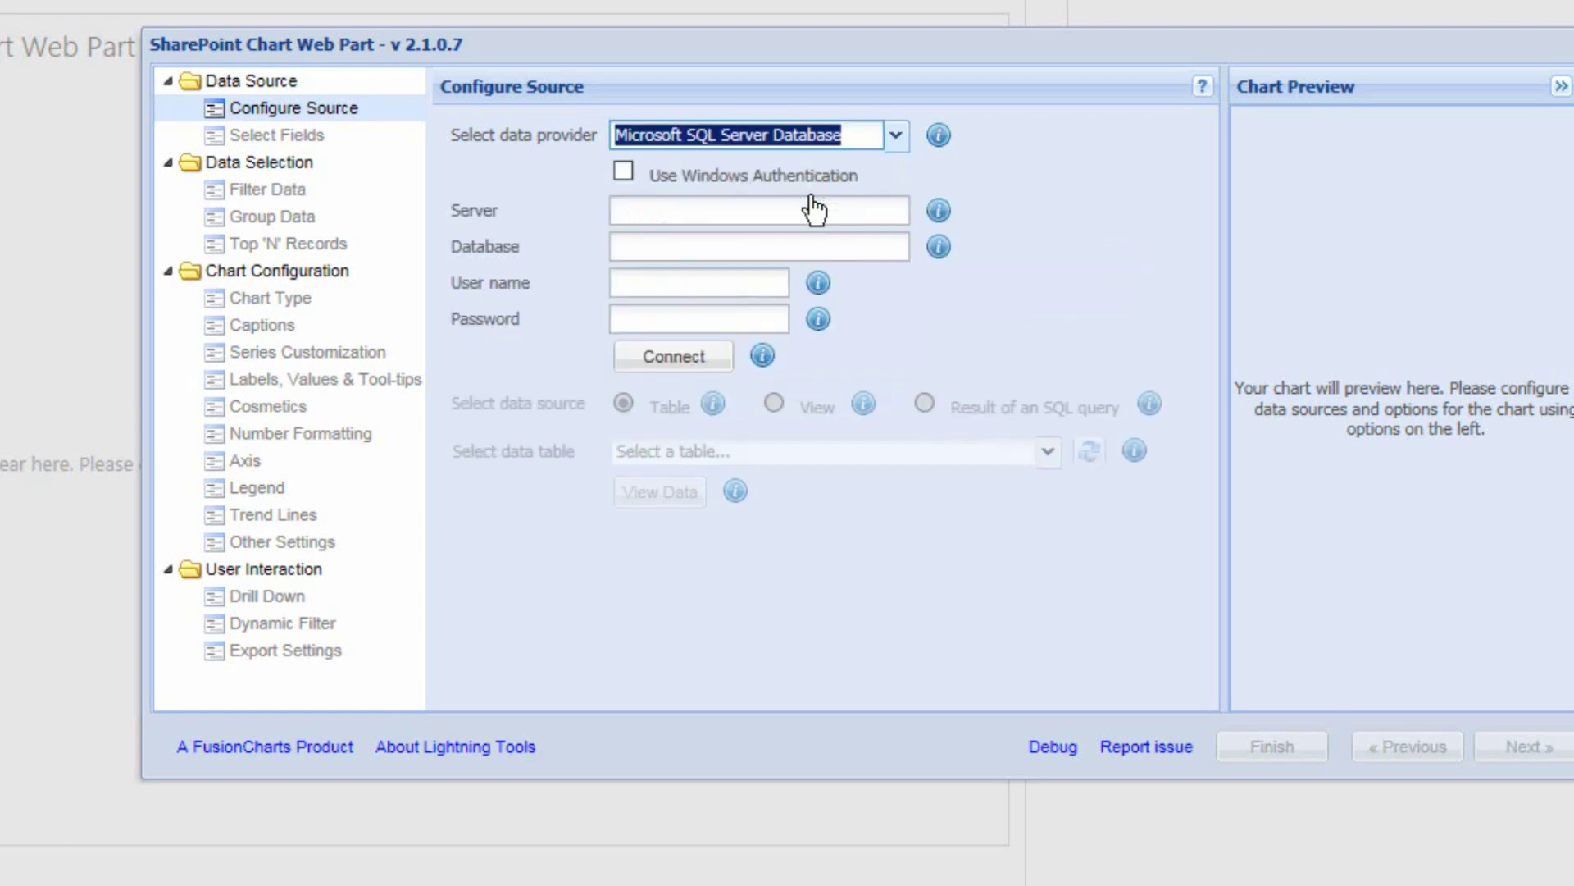
pyautogui.click(624, 171)
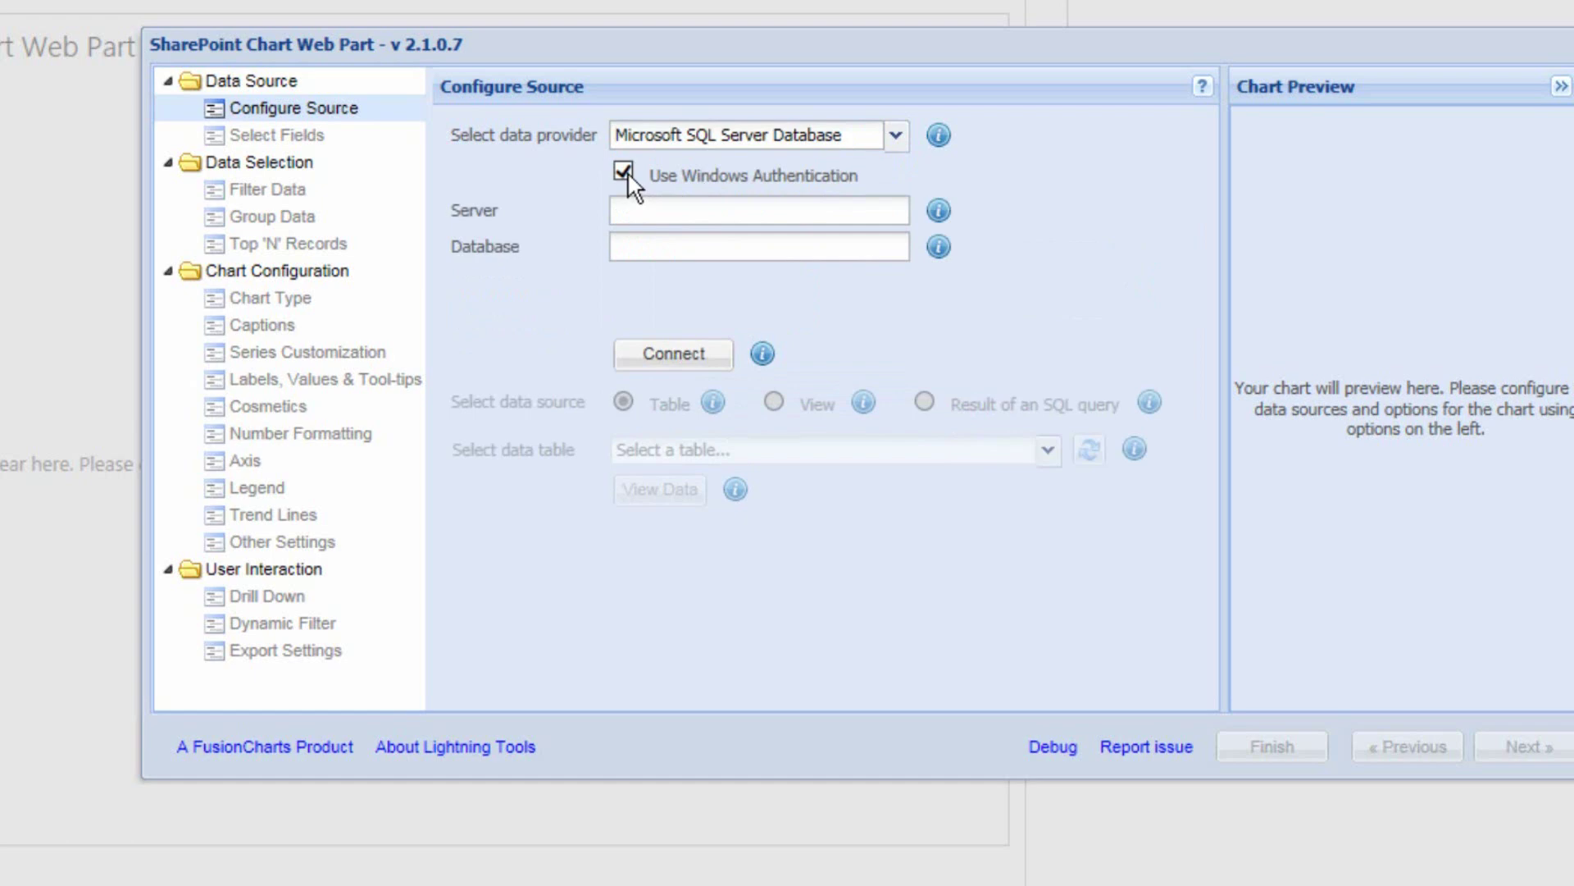
pyautogui.click(655, 208)
pyautogui.write('sp2013')
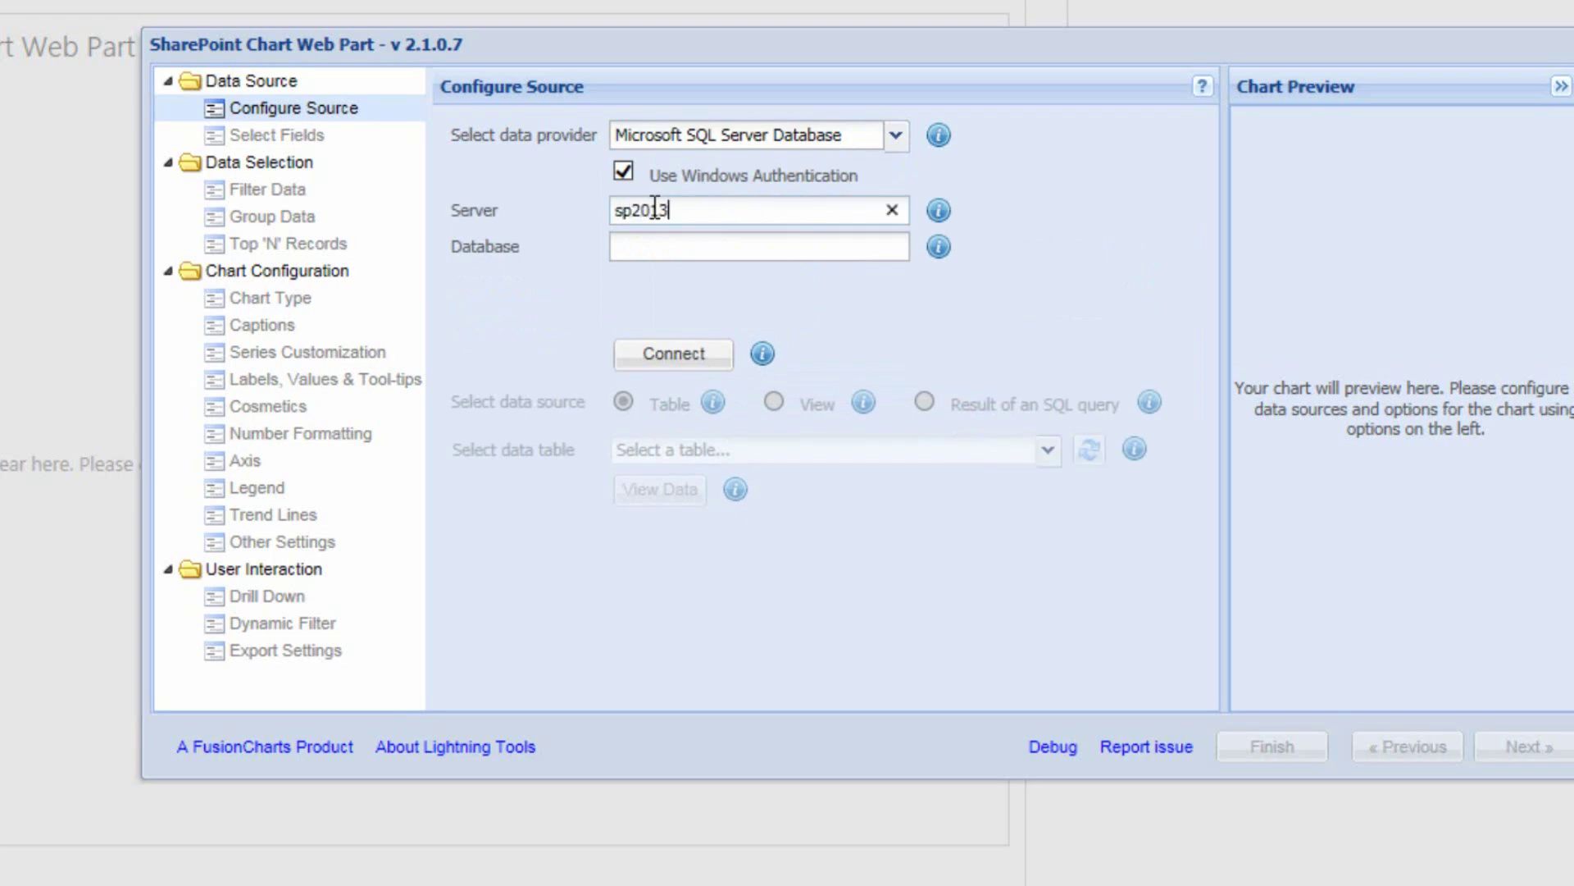
pyautogui.click(739, 252)
pyautogui.write('North')
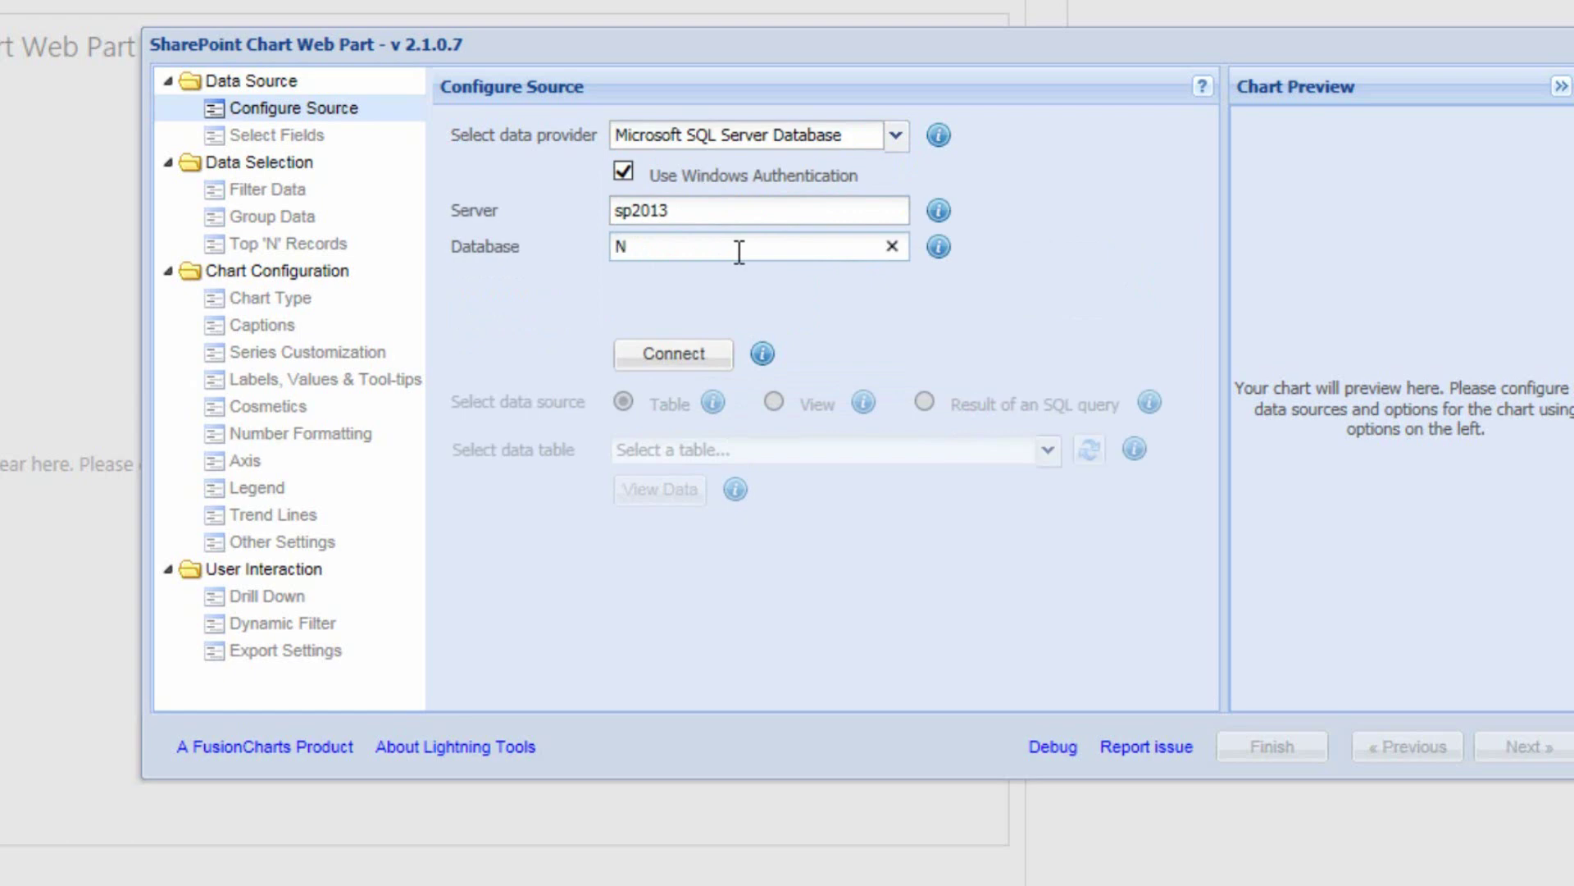
pyautogui.write('wind')
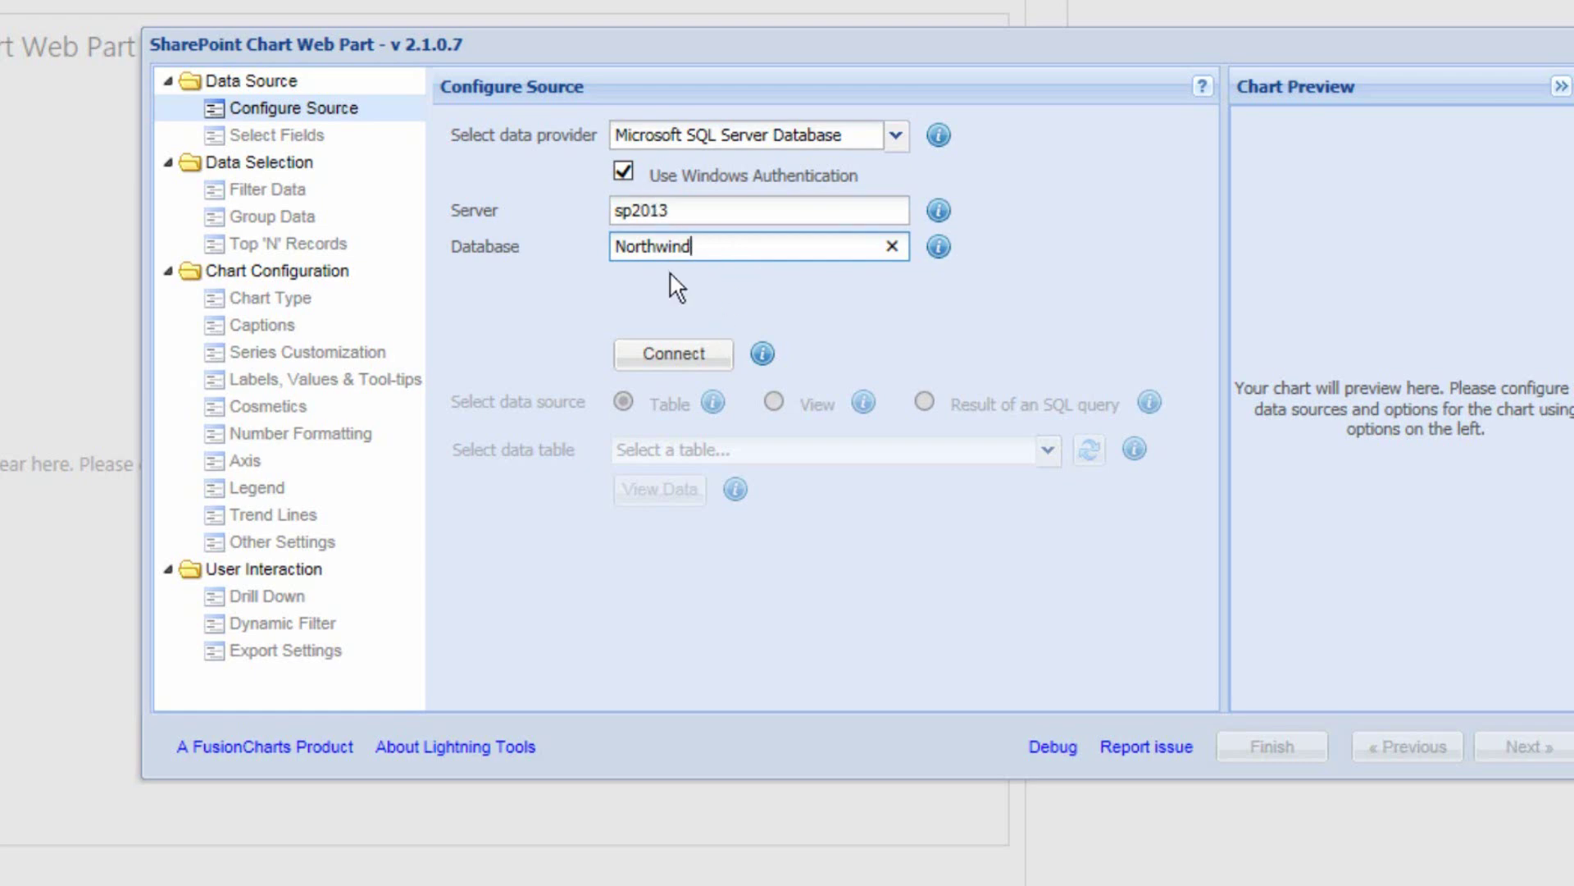
pyautogui.click(648, 357)
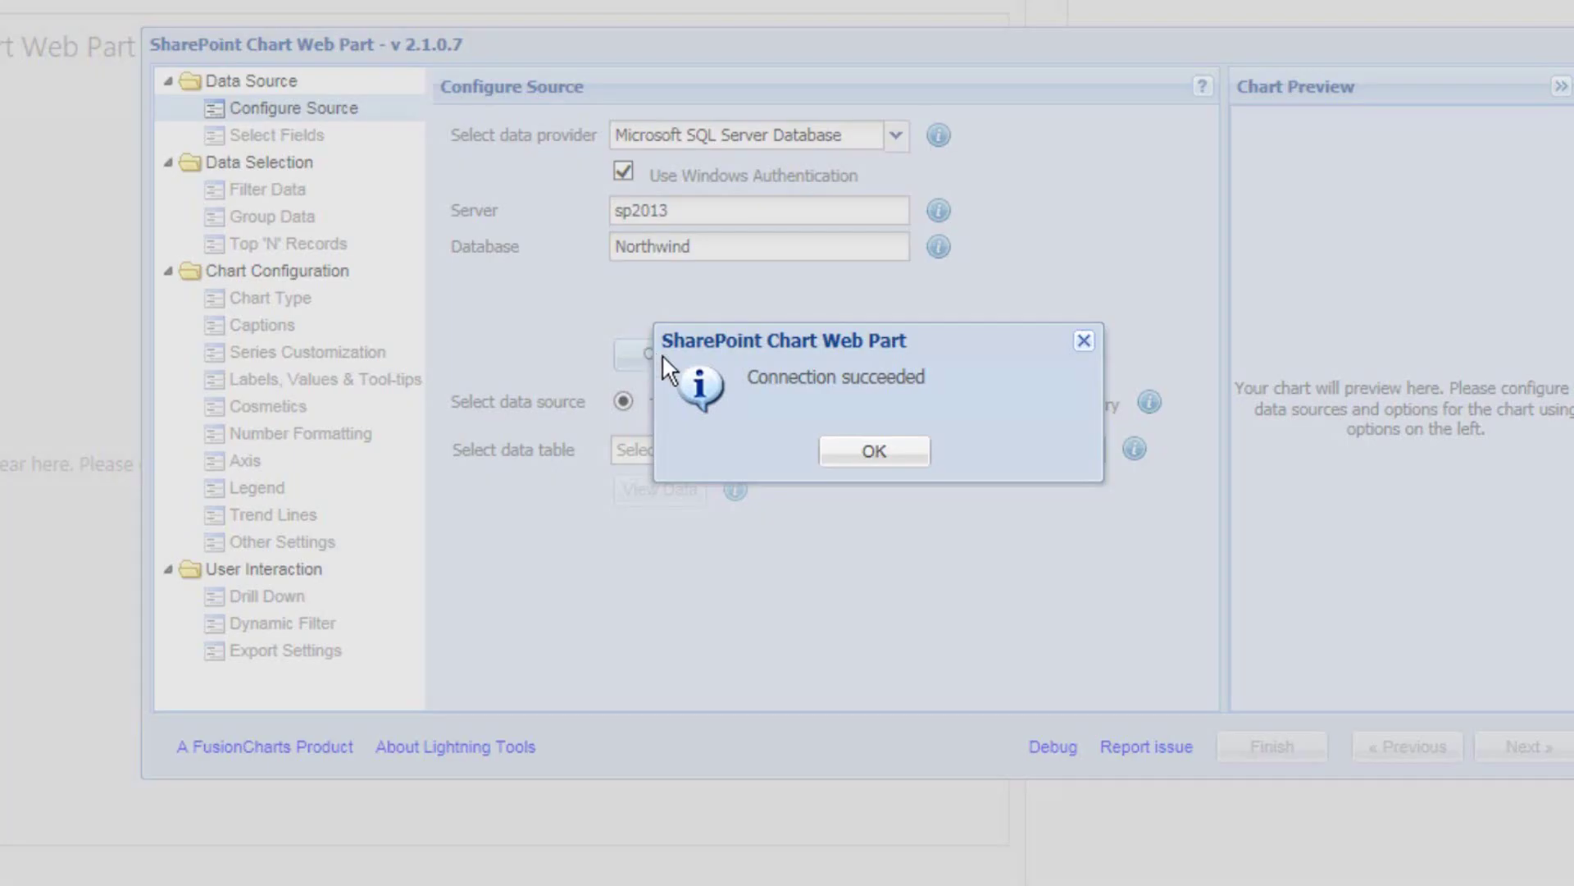
pyautogui.click(884, 456)
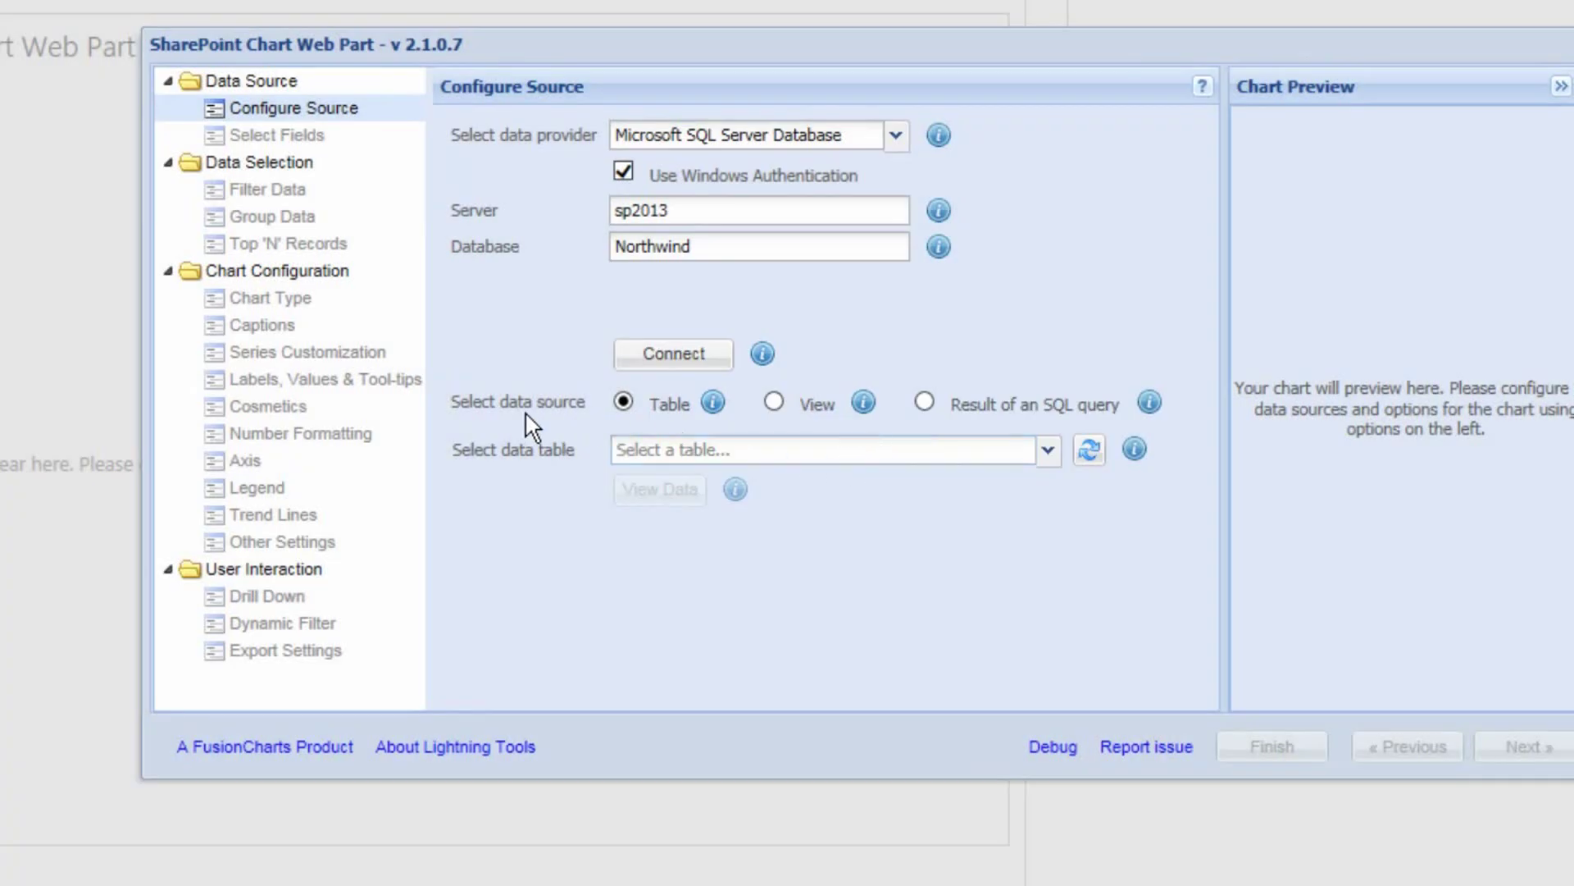
# Look through the tables, views and SQL query option offered as data sources for the chart
pyautogui.click(779, 453)
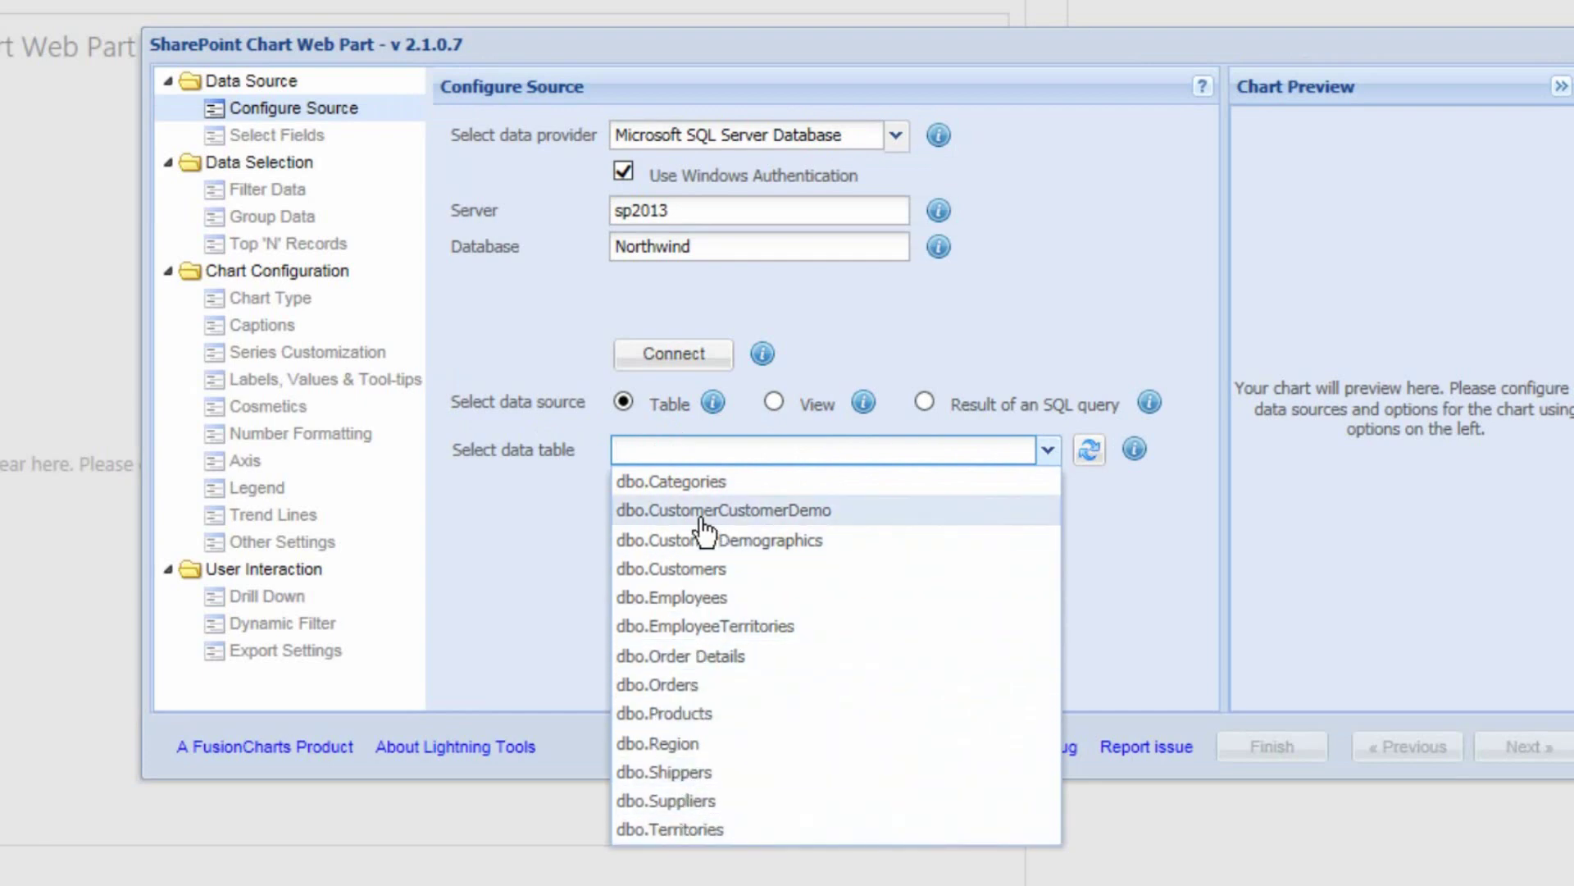
pyautogui.click(922, 357)
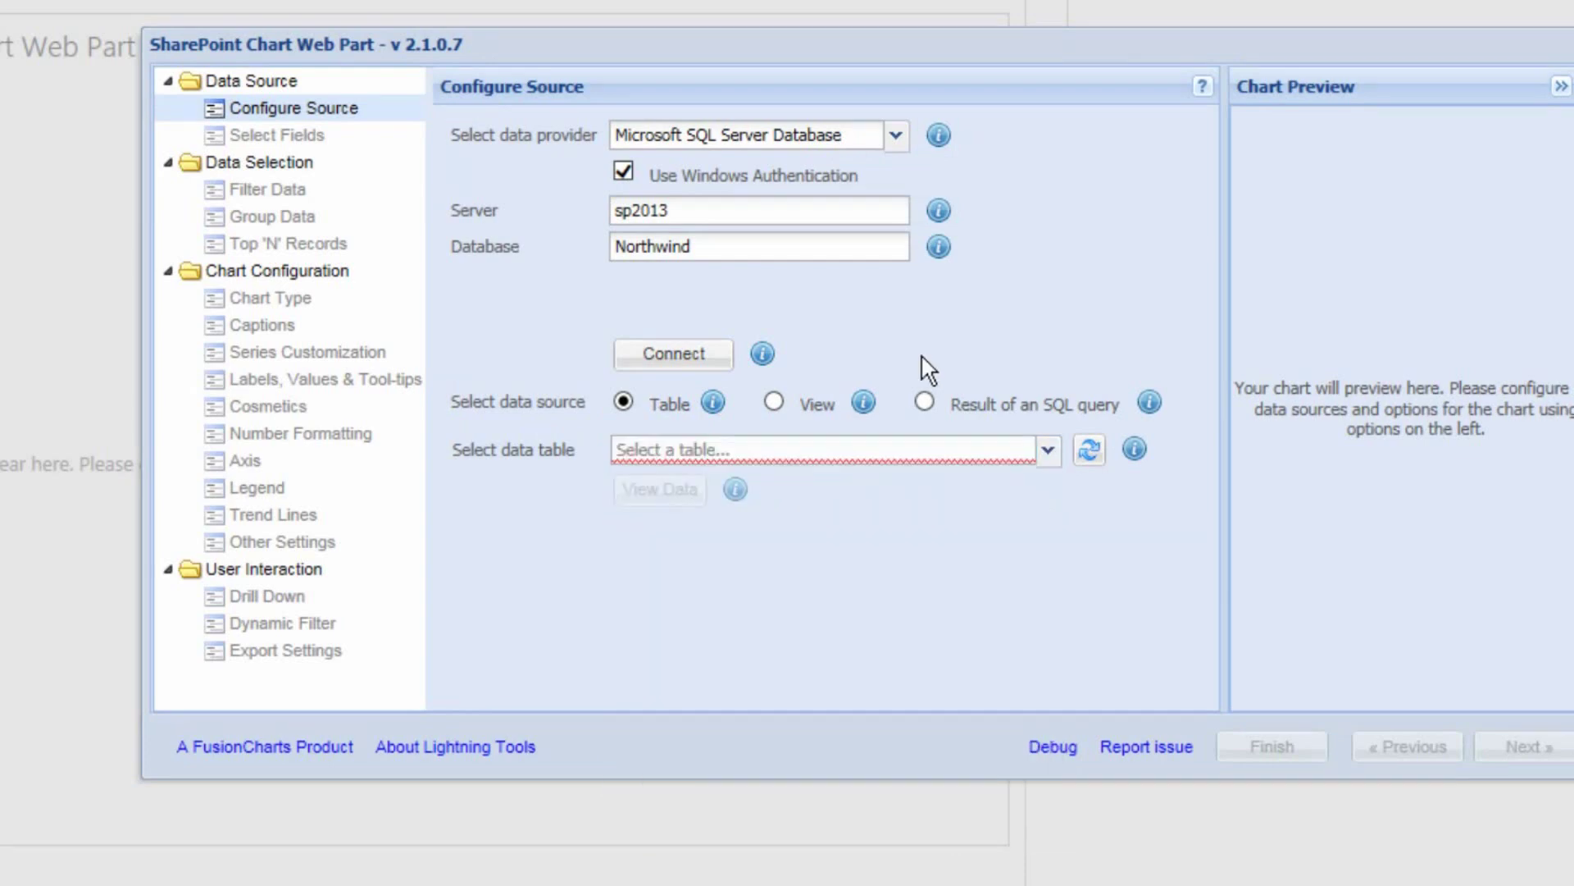
pyautogui.click(774, 403)
pyautogui.click(780, 455)
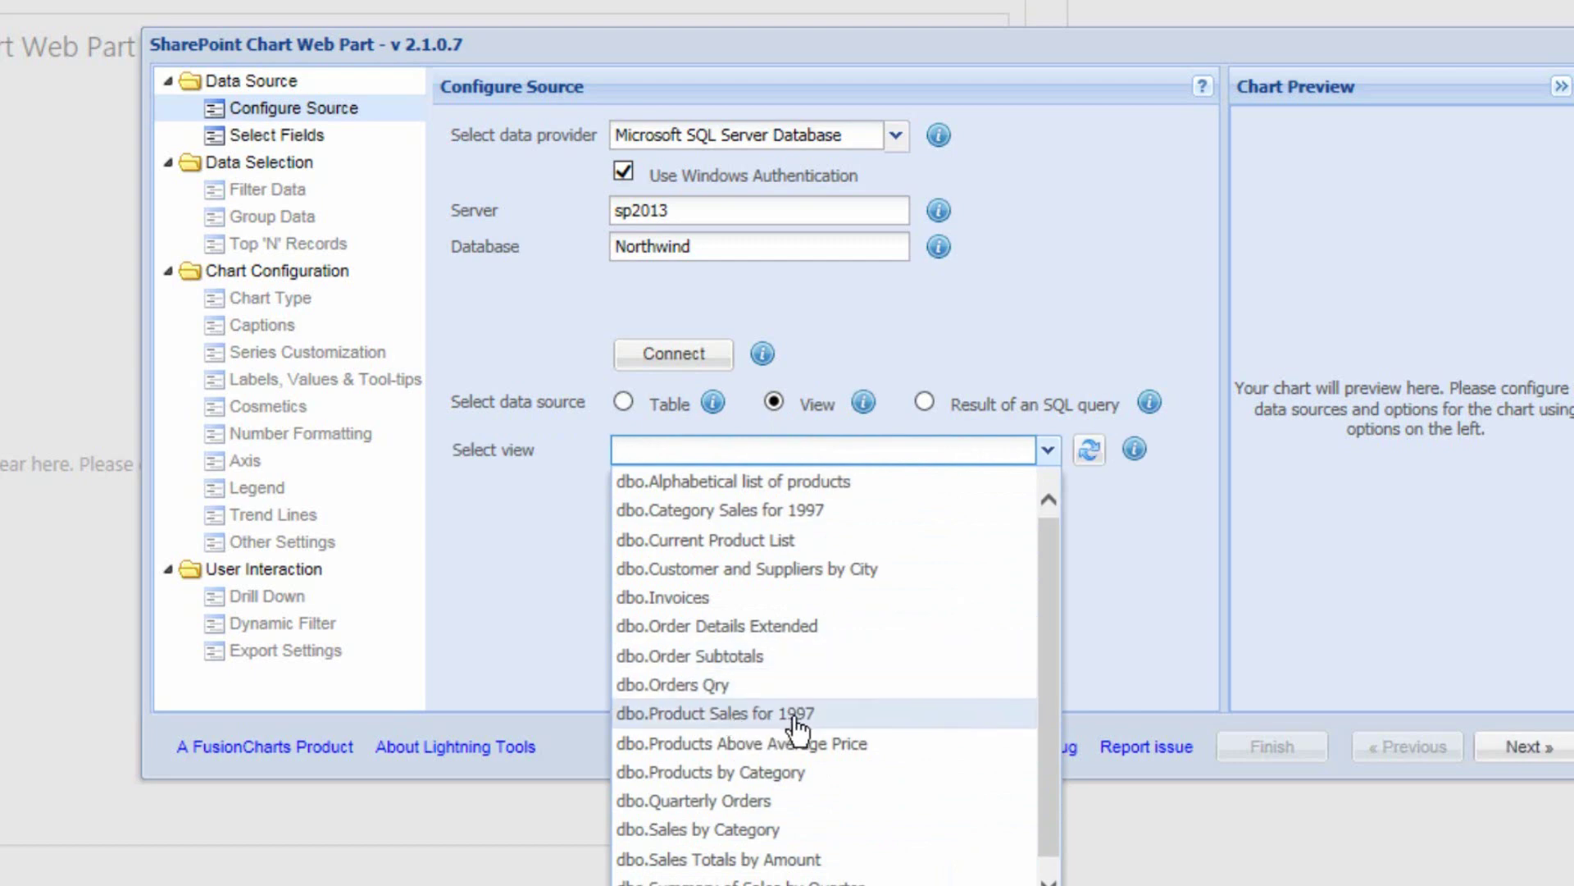
pyautogui.click(1025, 303)
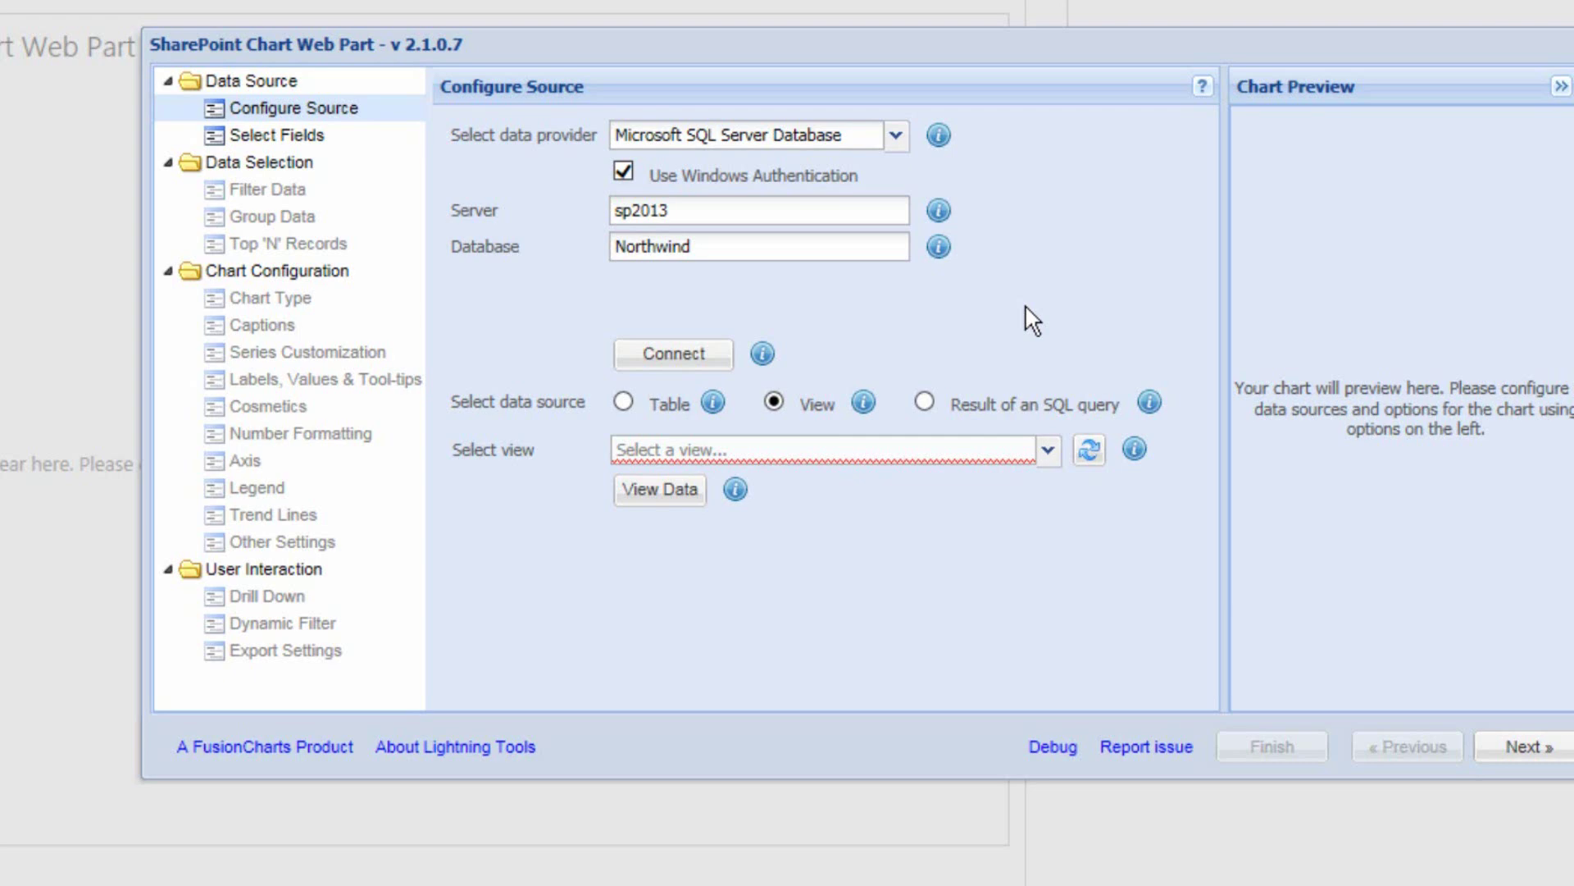
pyautogui.click(923, 401)
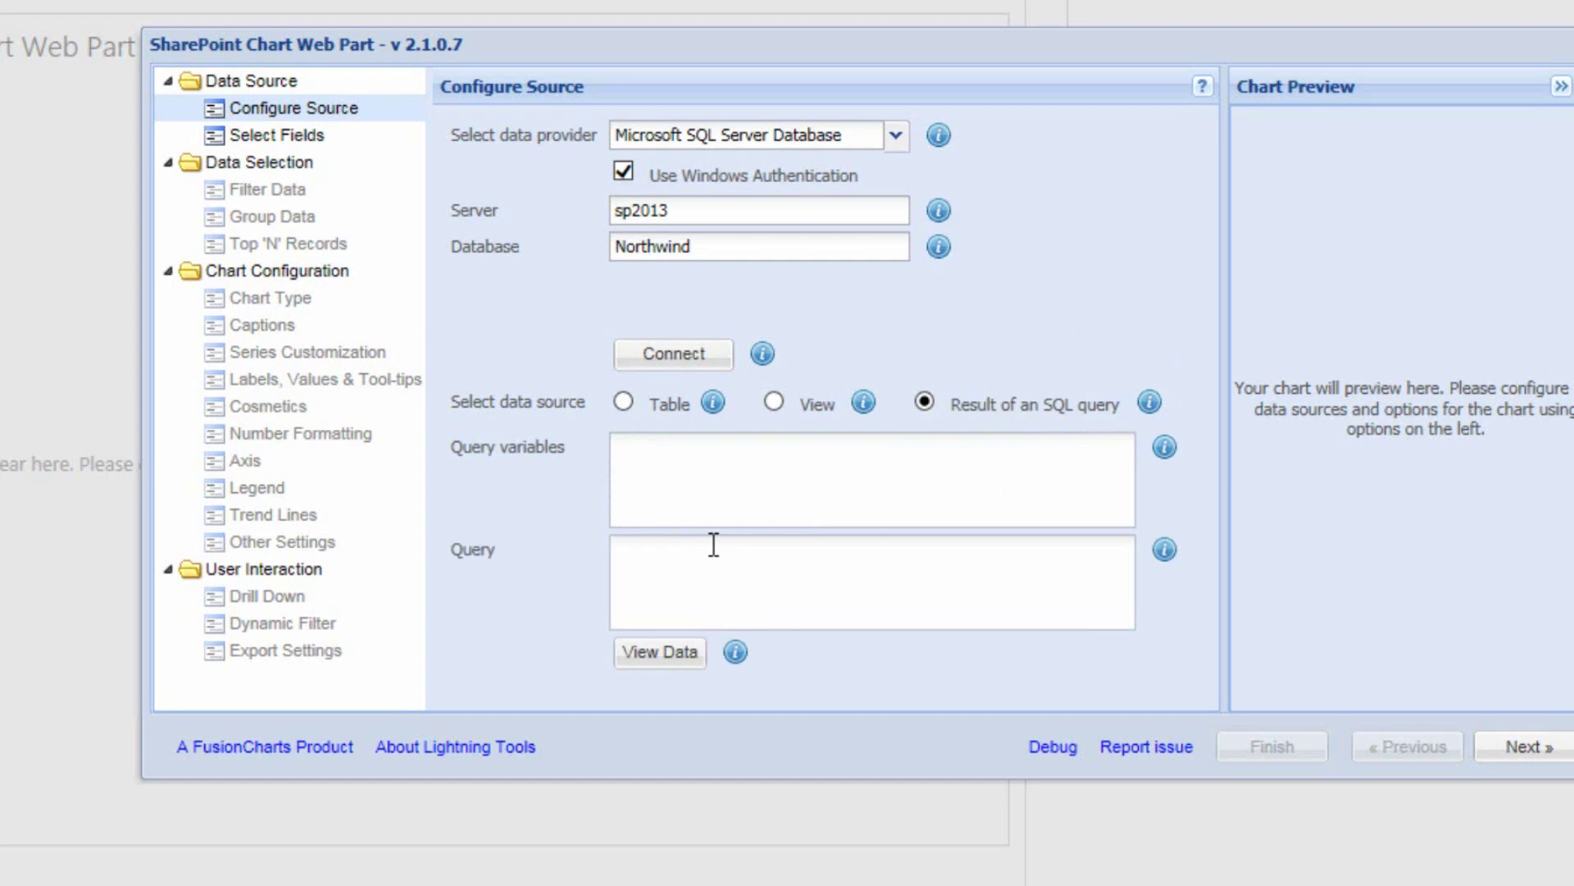
# Set the chart's data source to the dbo.Customers table
pyautogui.click(622, 404)
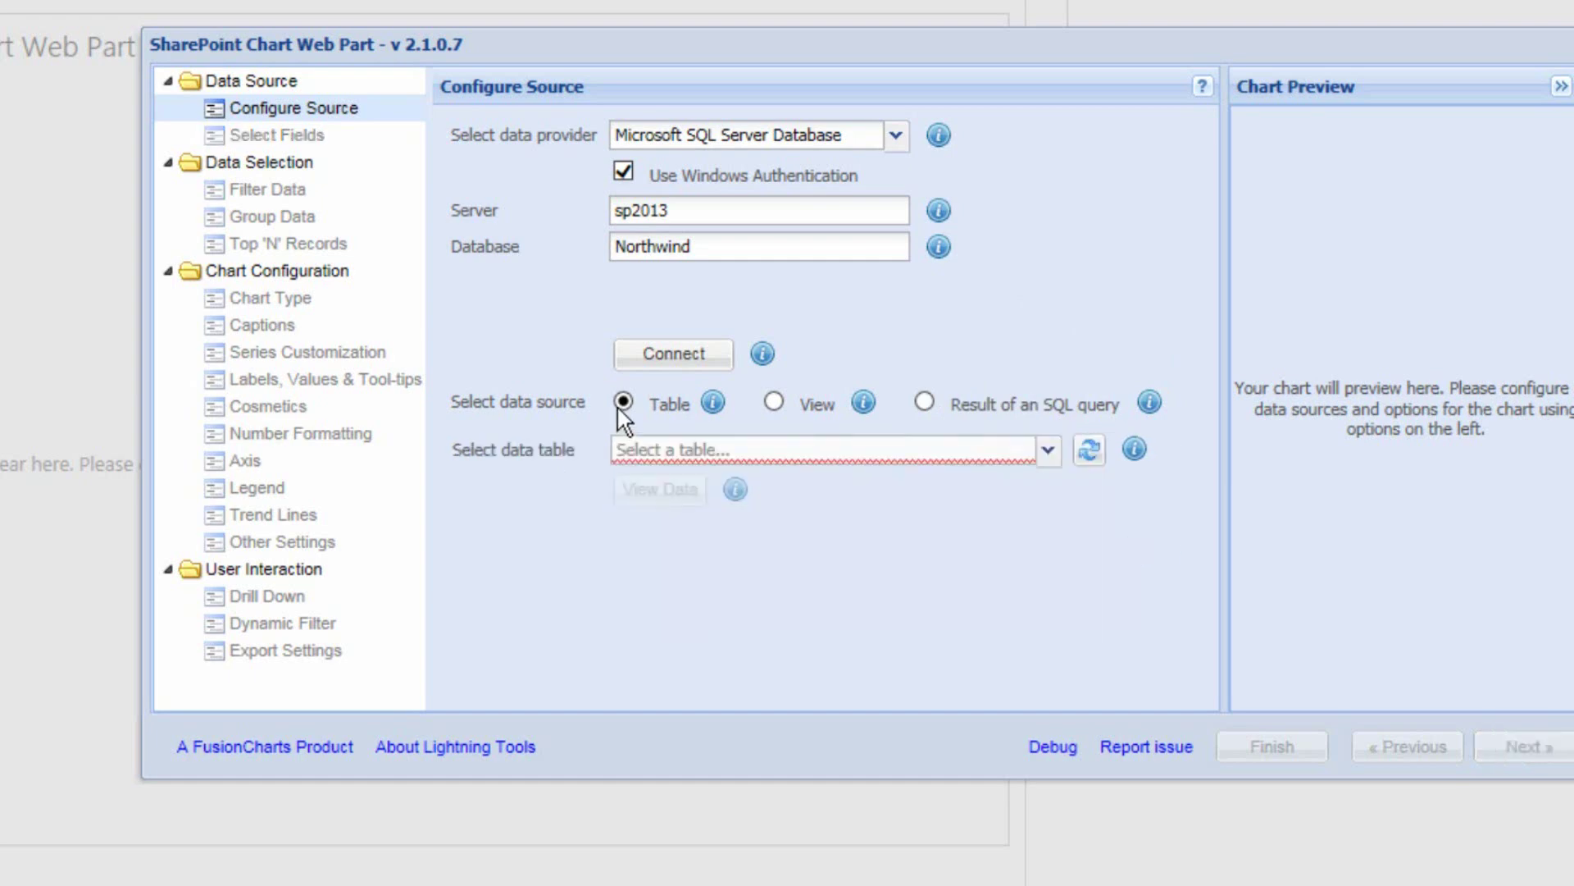
pyautogui.click(1048, 451)
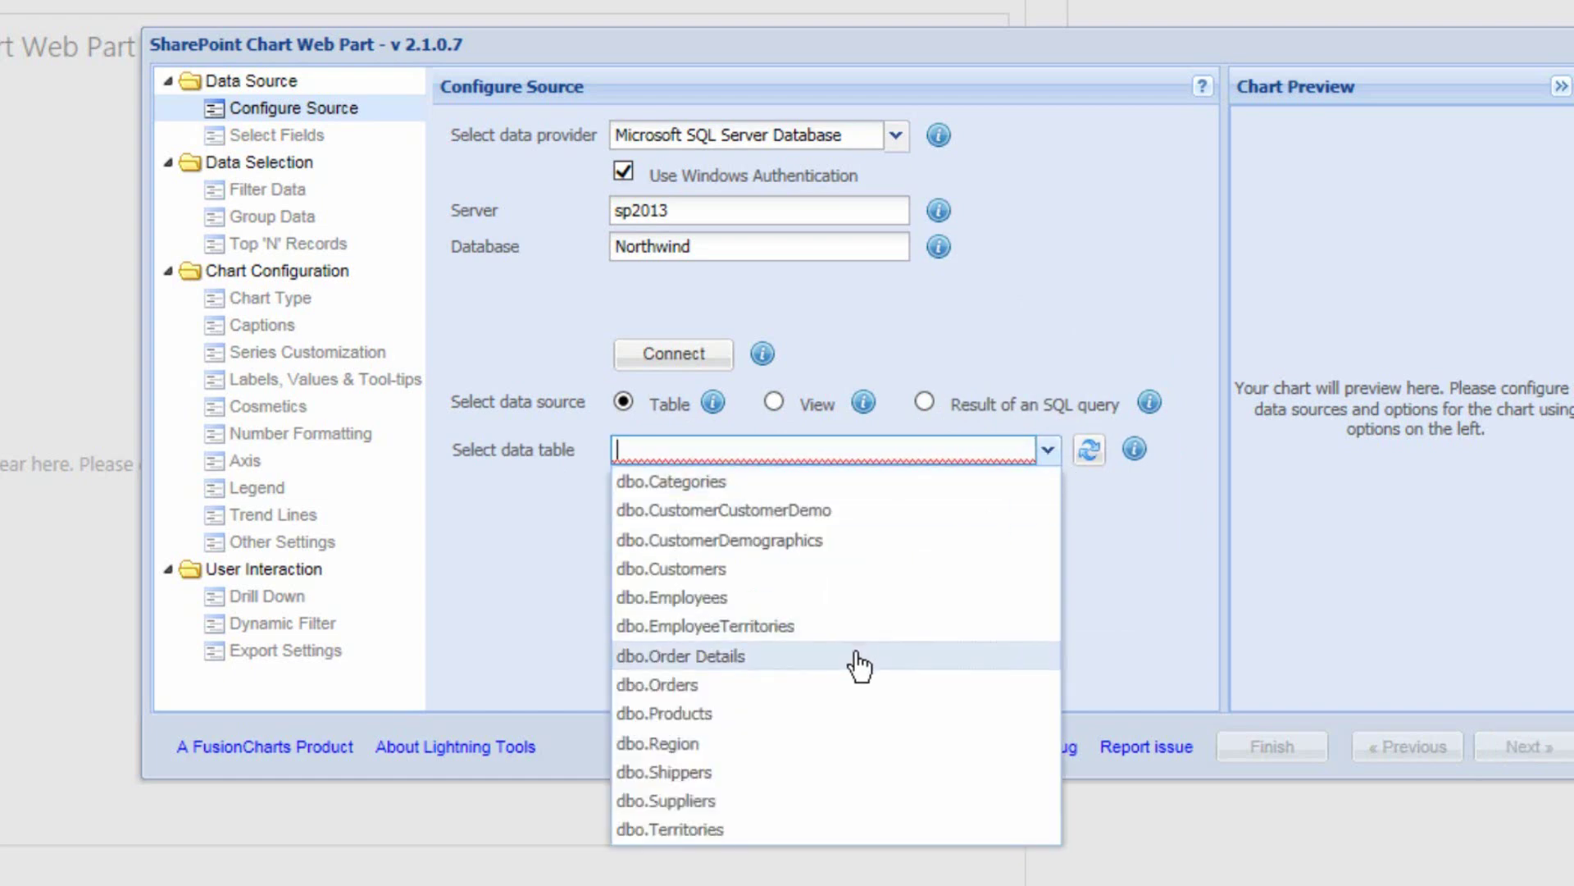
pyautogui.click(896, 579)
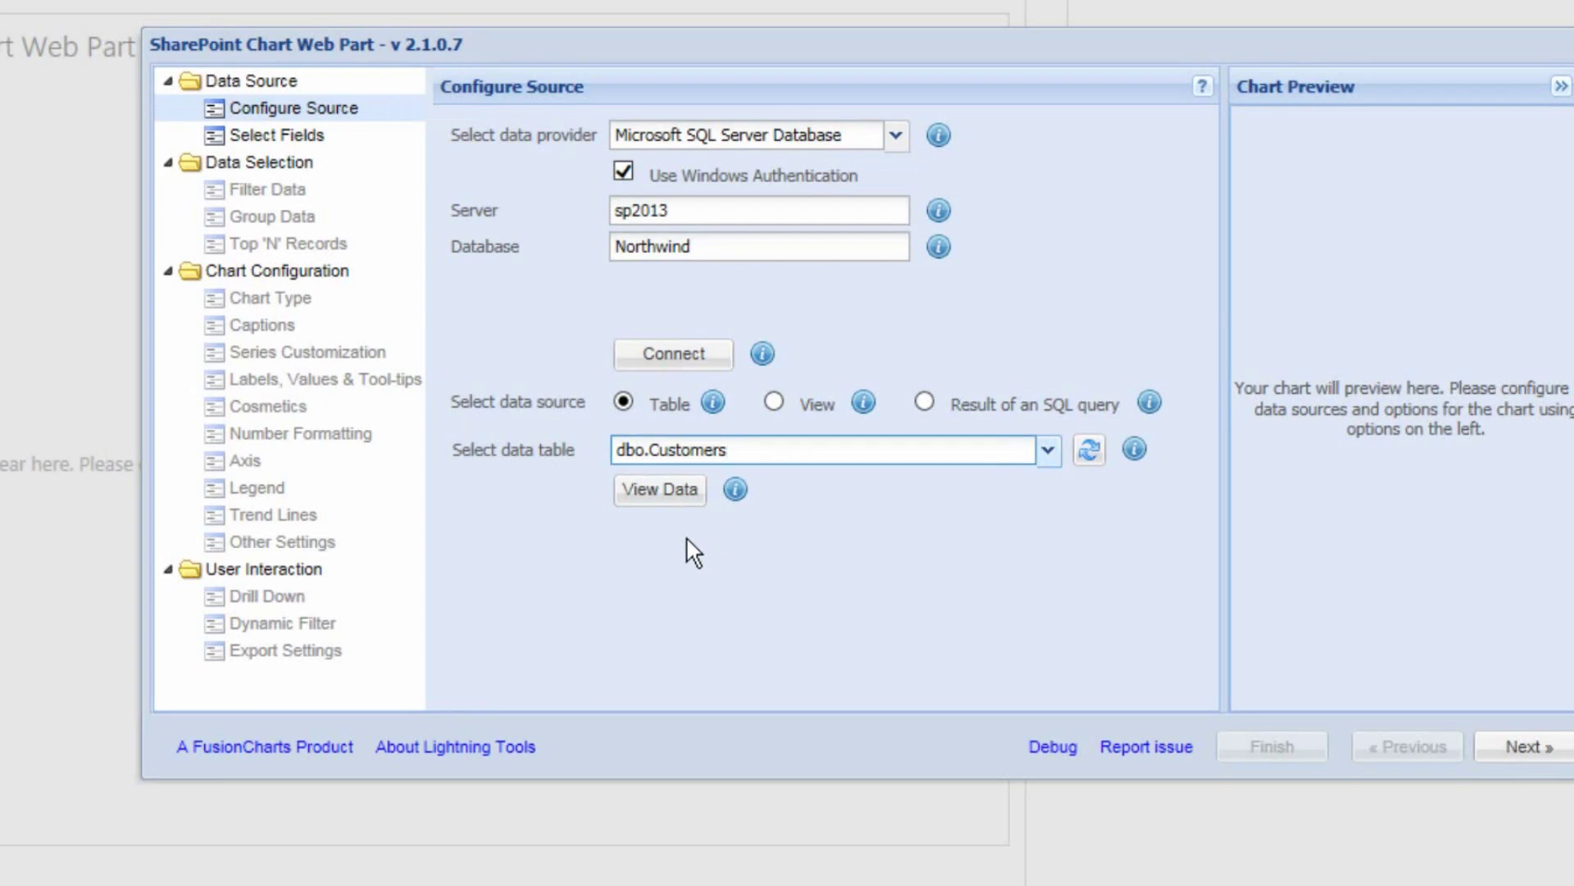
# Preview the Customers table's data across all its columns and close the preview
pyautogui.click(668, 490)
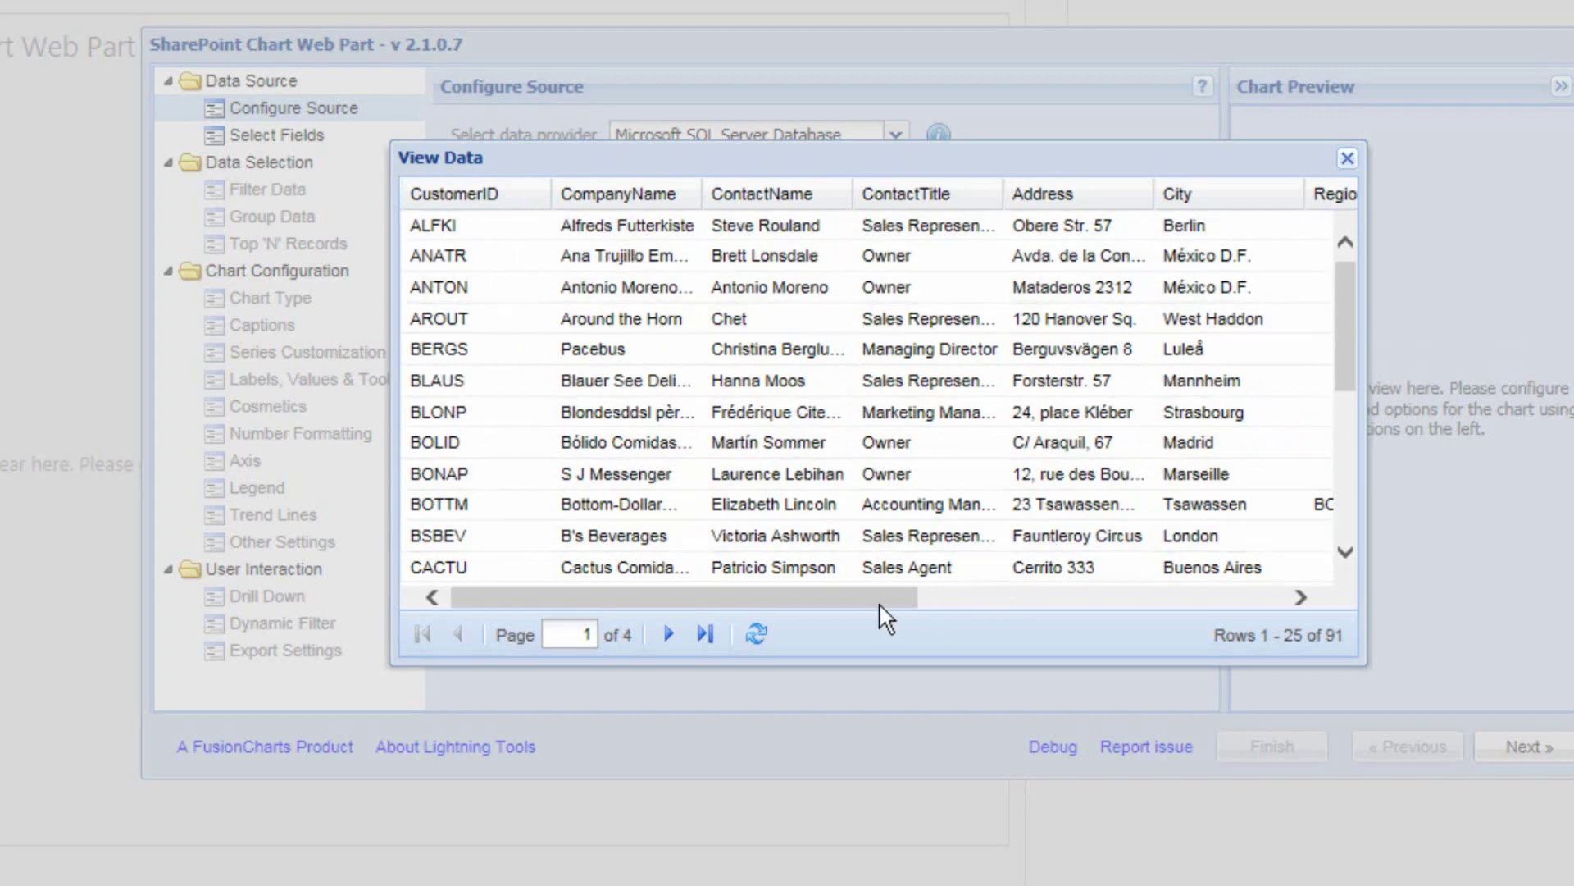
pyautogui.moveTo(886, 615); pyautogui.dragTo(1260, 635)
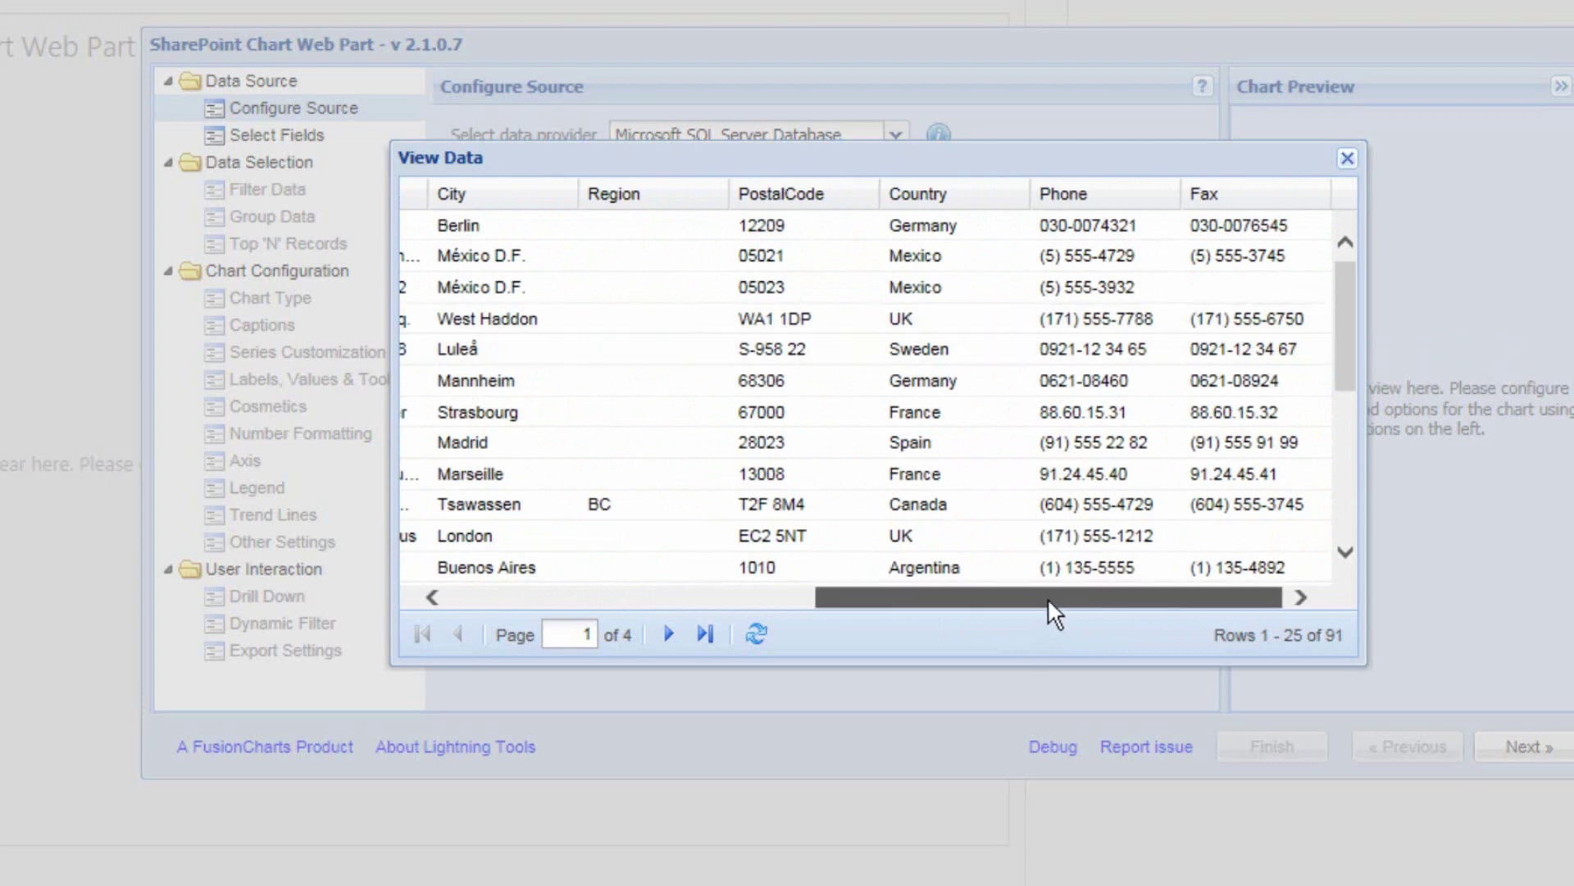
pyautogui.moveTo(1046, 597); pyautogui.dragTo(623, 575)
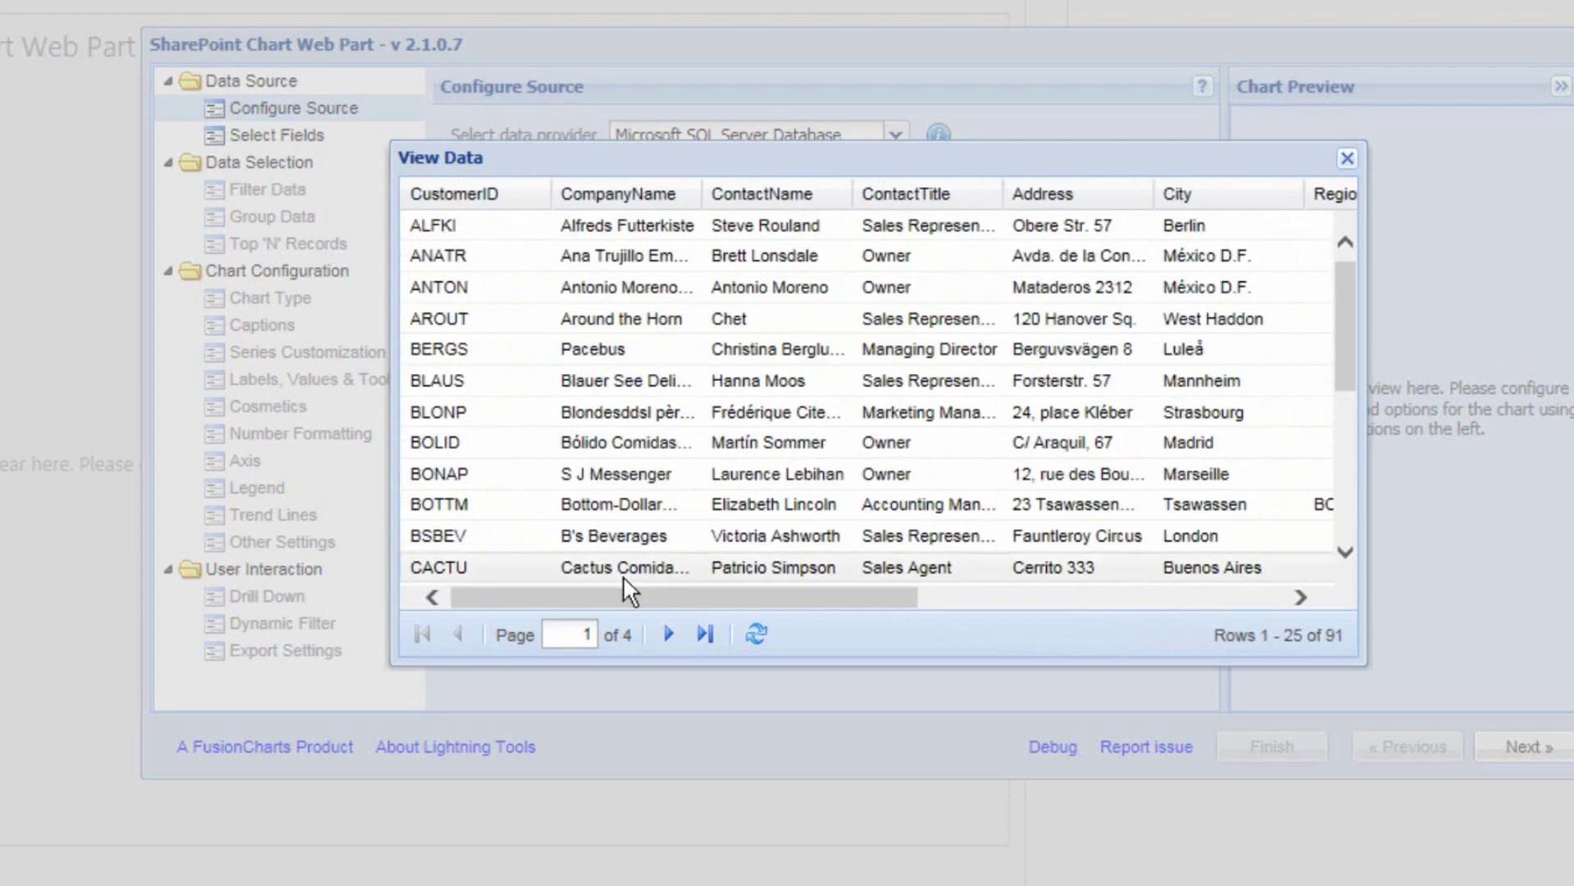
pyautogui.click(1347, 159)
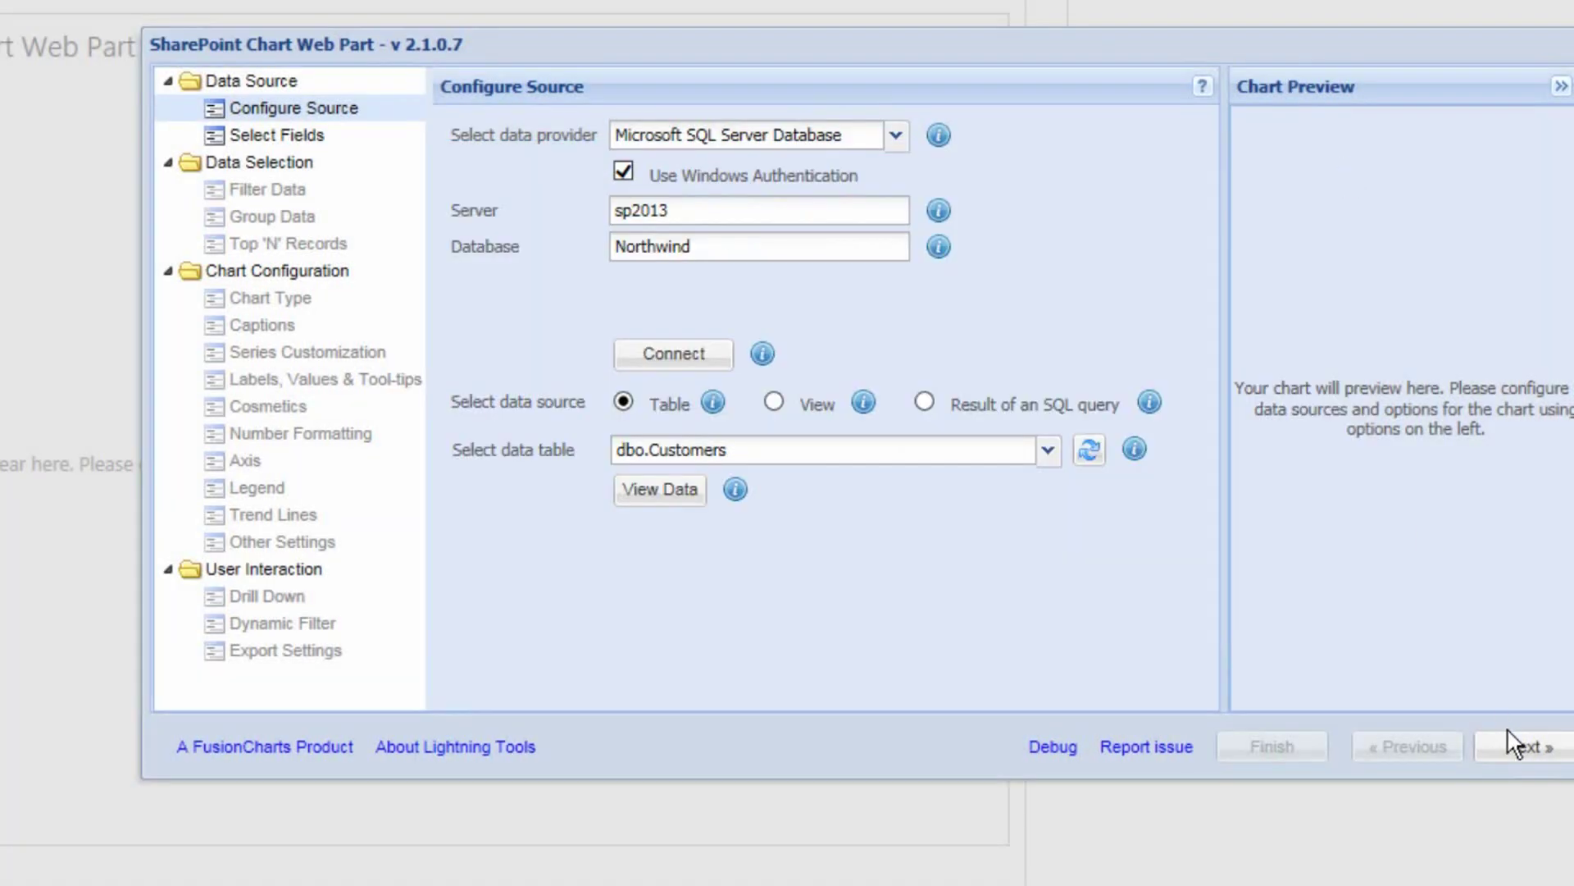
# Select the Country and CustomerID columns as the chart's fields and continue to the data filter settings
pyautogui.click(1527, 748)
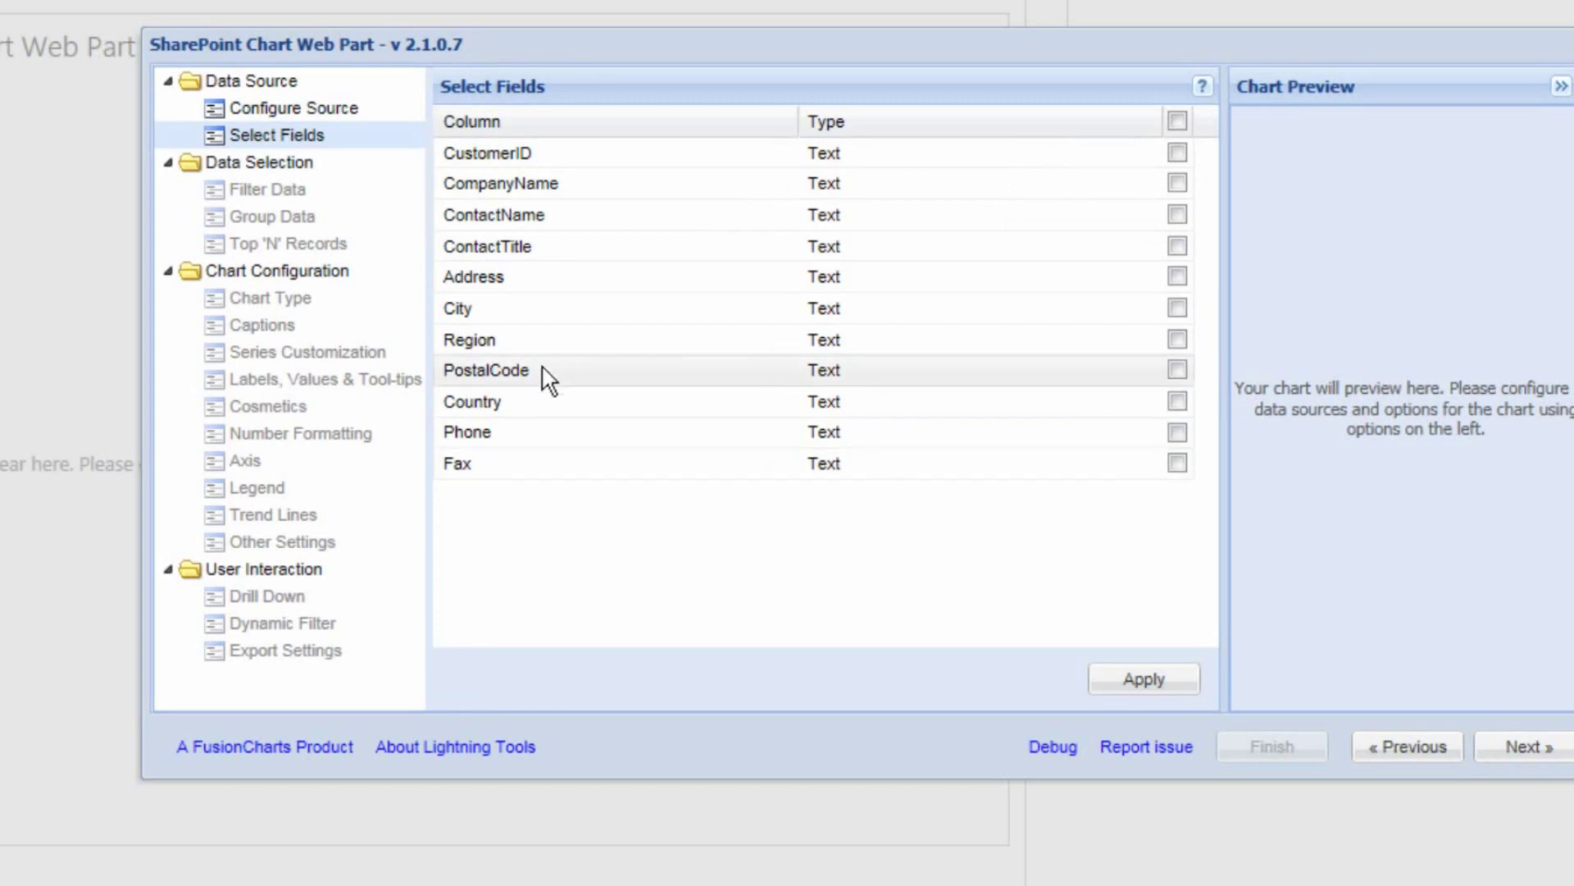
pyautogui.click(1178, 401)
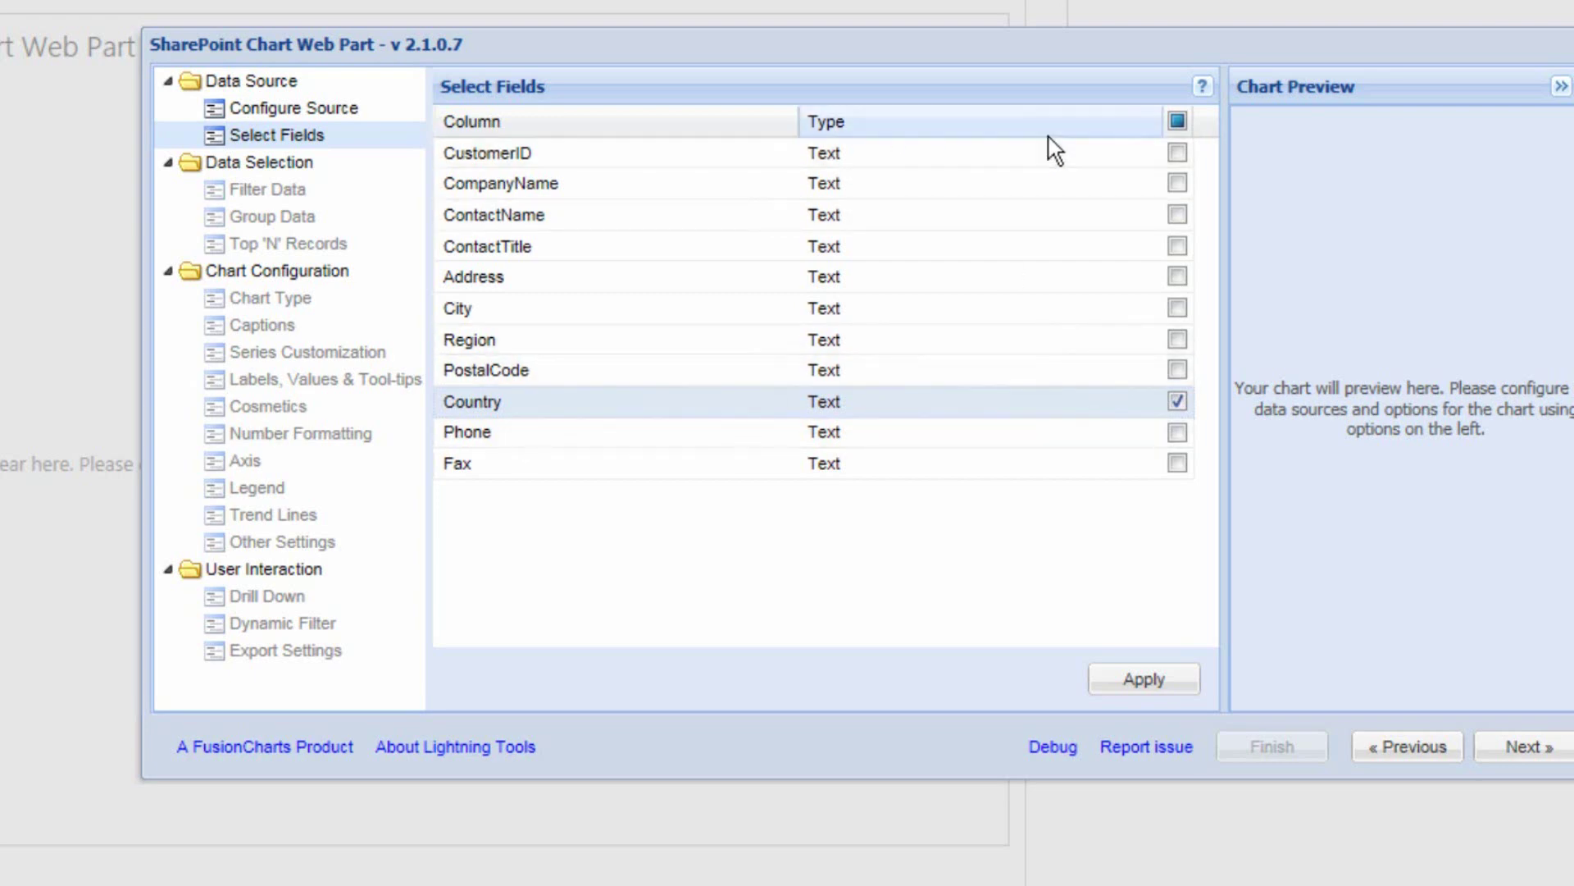
pyautogui.click(1177, 154)
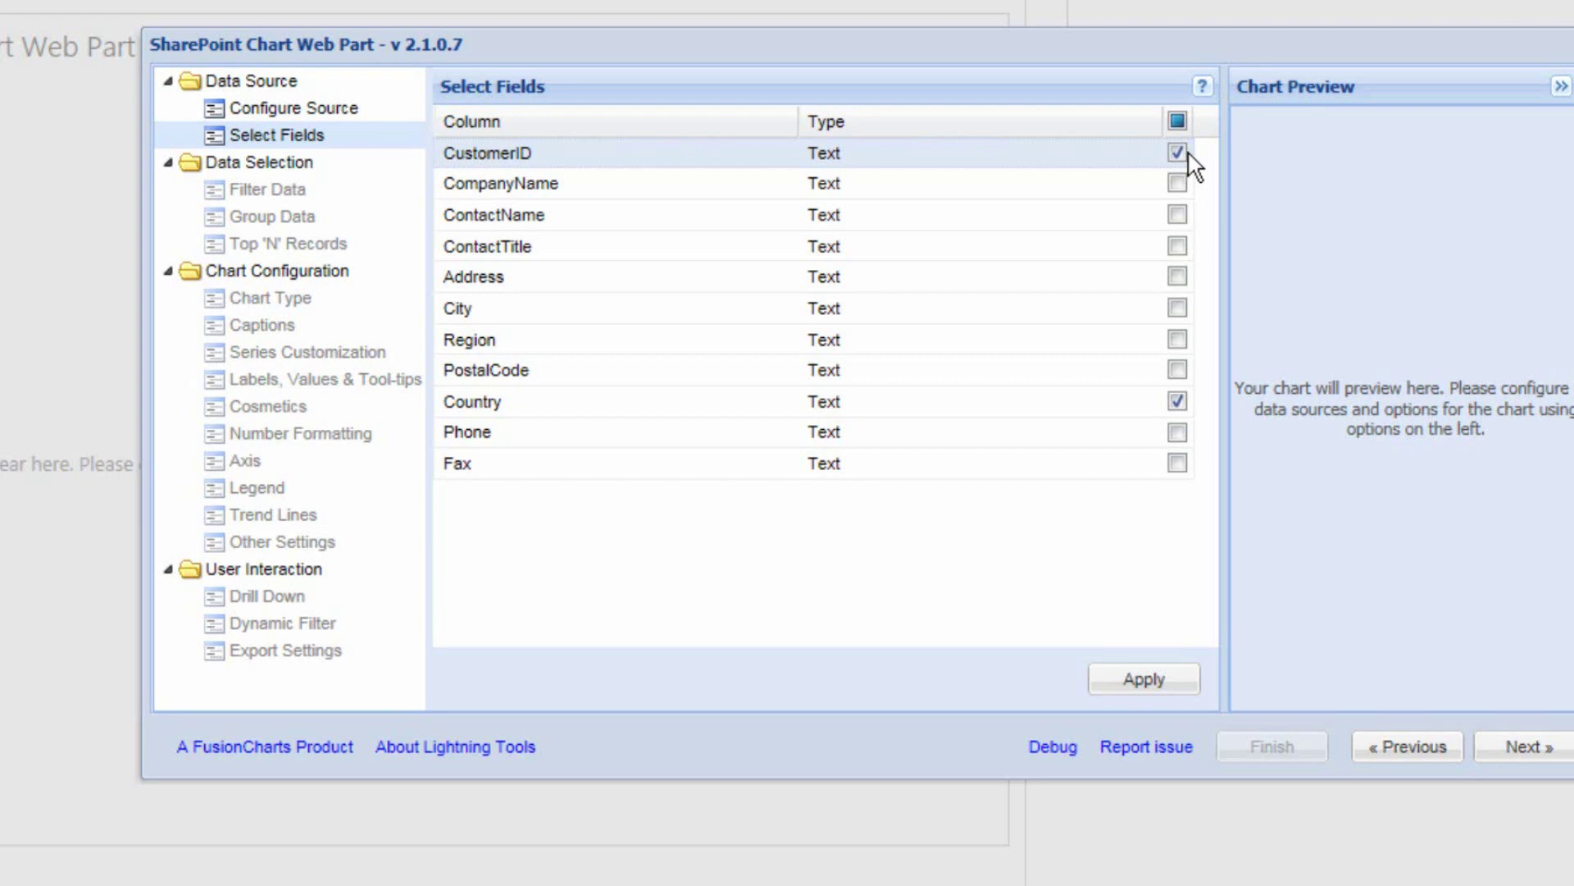
pyautogui.click(1518, 748)
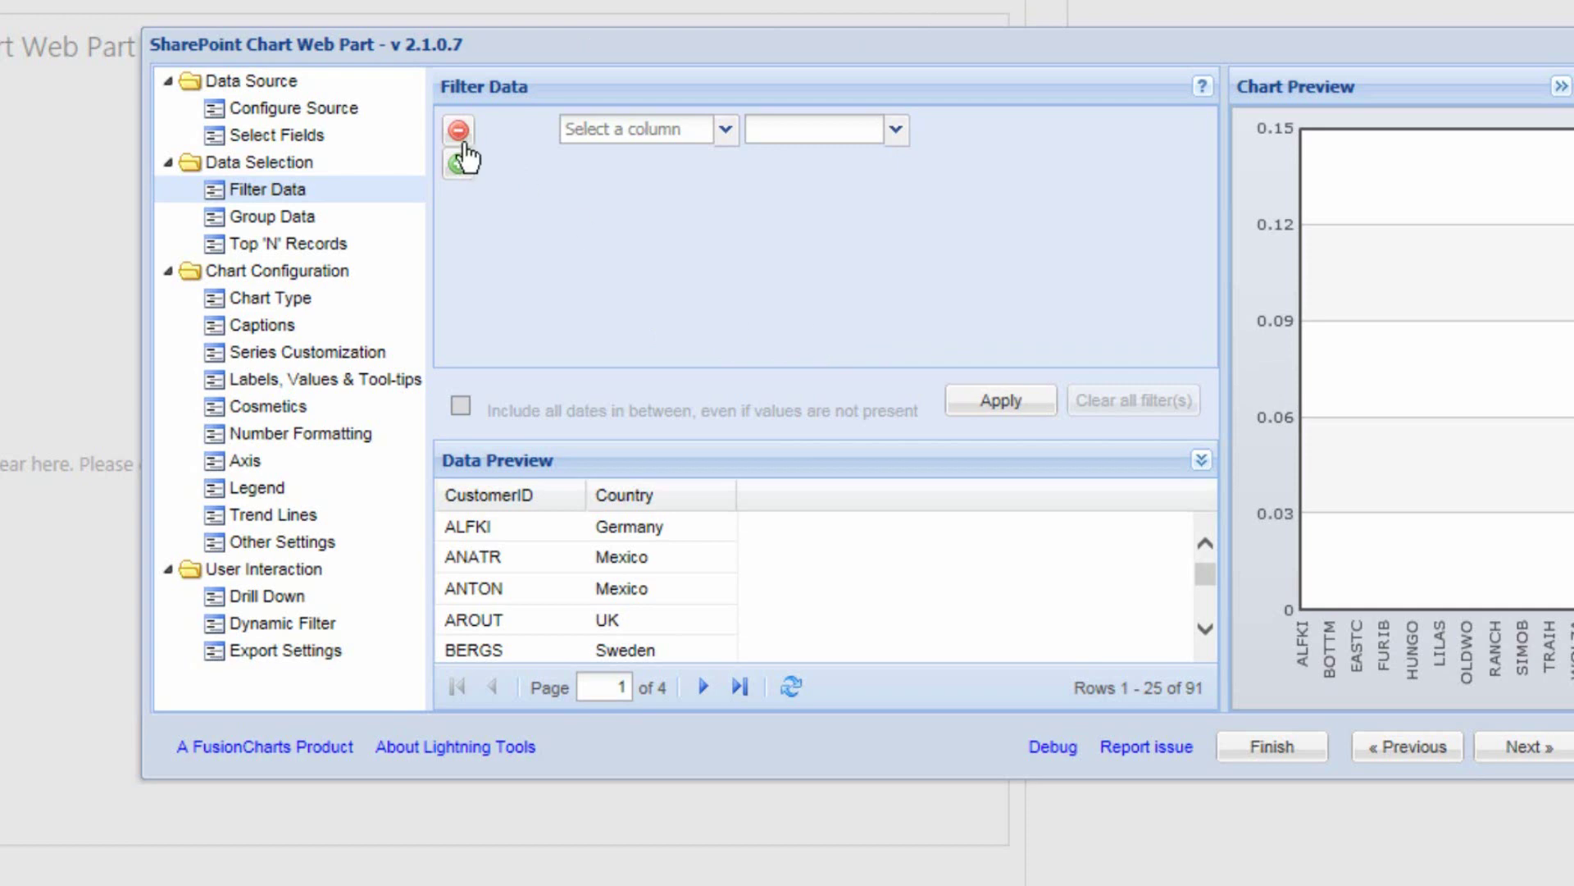
# Look through the columns available for filtering the chart data without choosing one
pyautogui.click(725, 131)
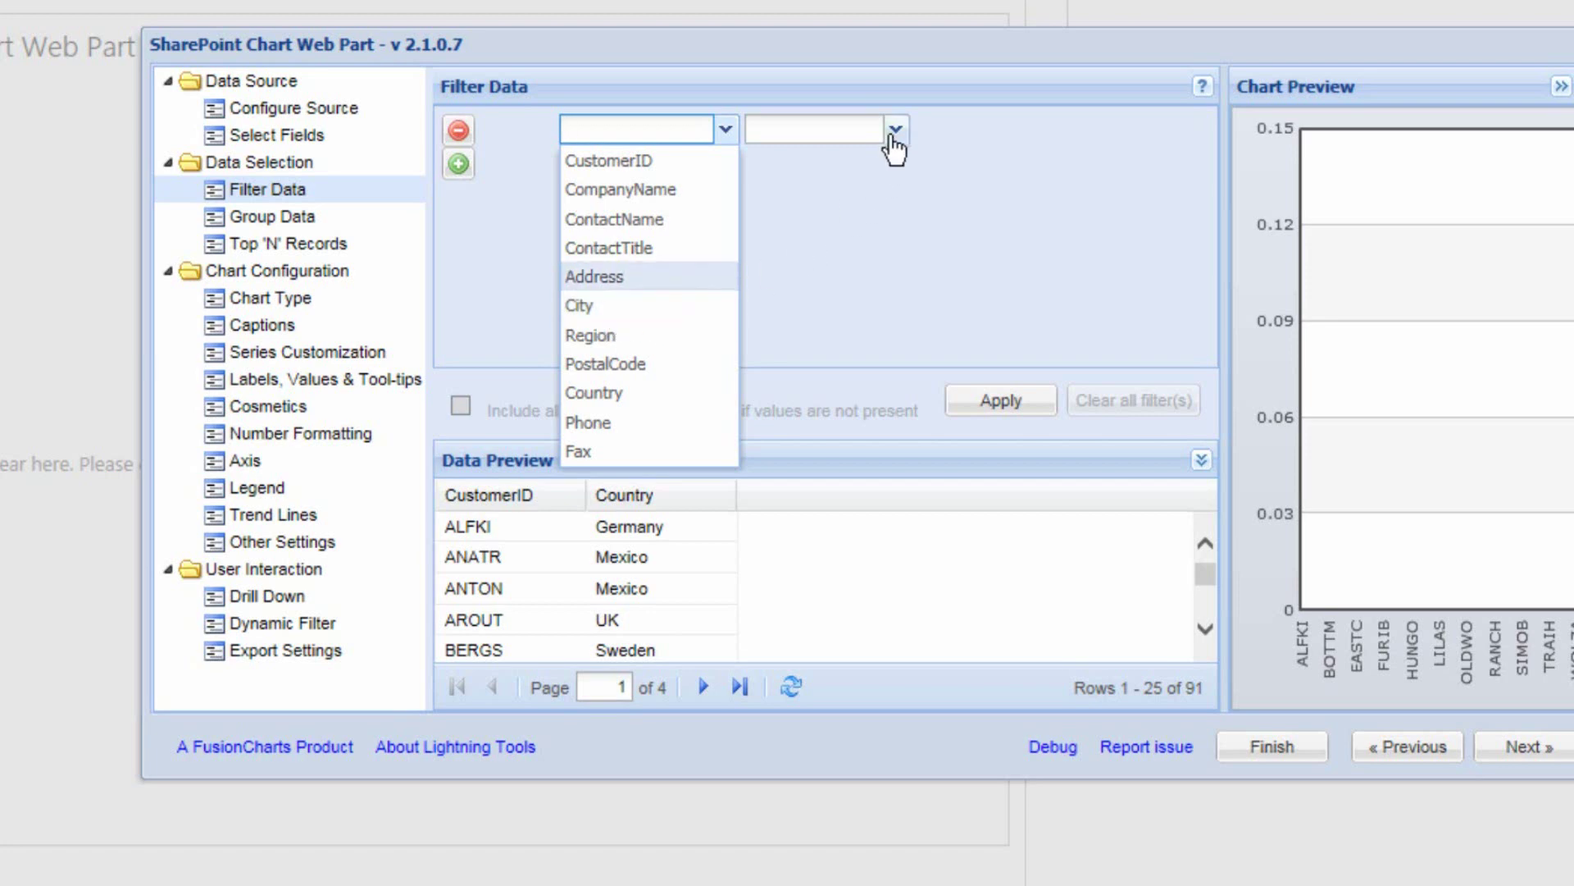
pyautogui.click(887, 195)
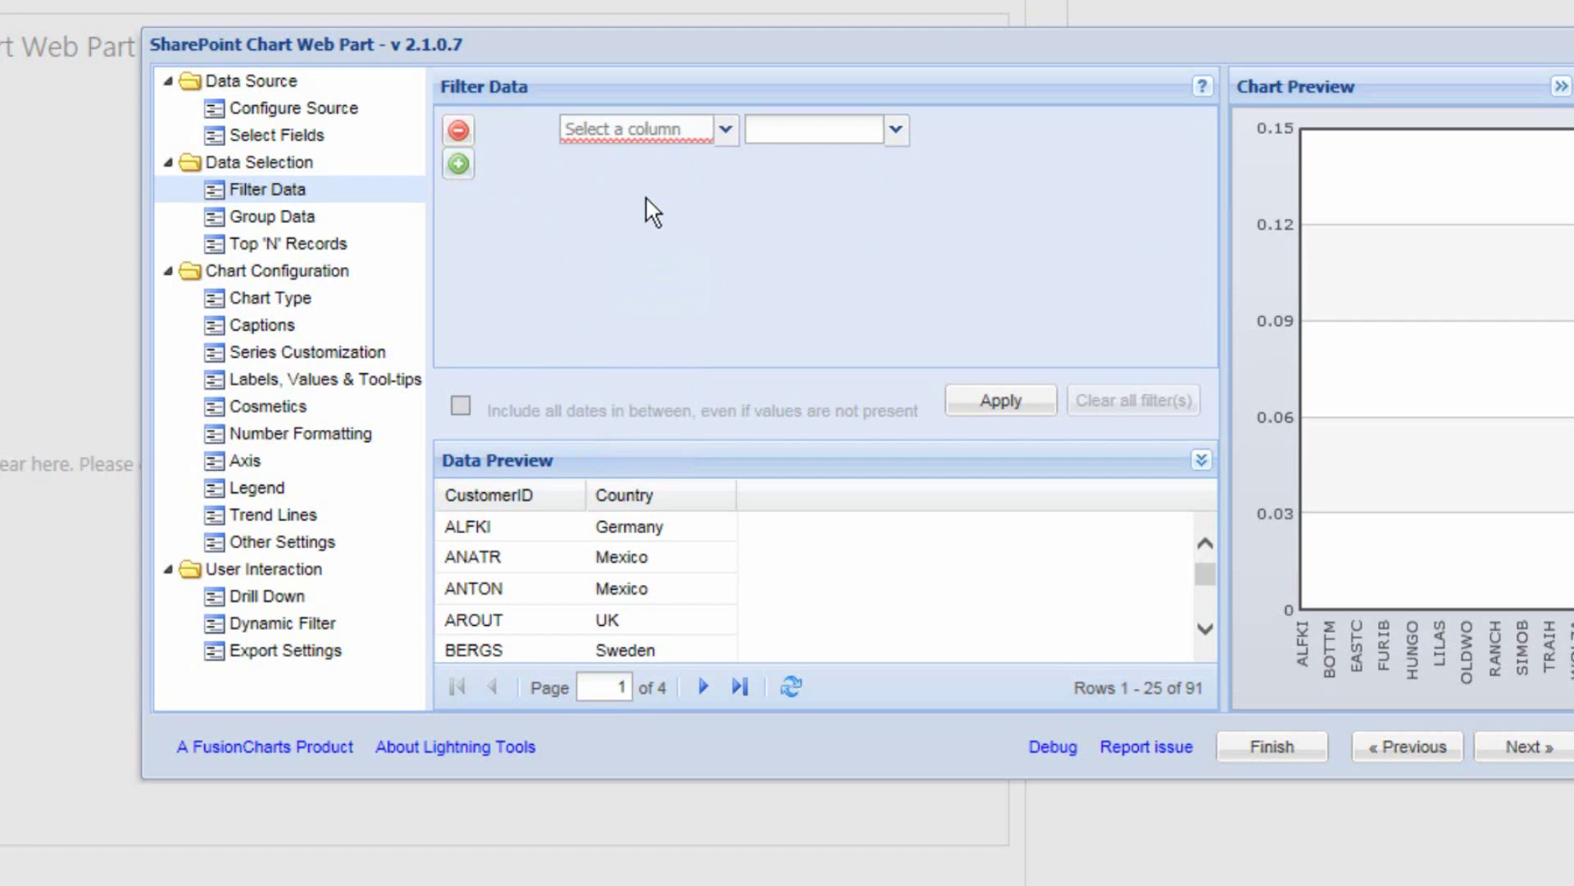
# Enable grouping of the chart data and group the horizontal axis by Country
pyautogui.click(1524, 748)
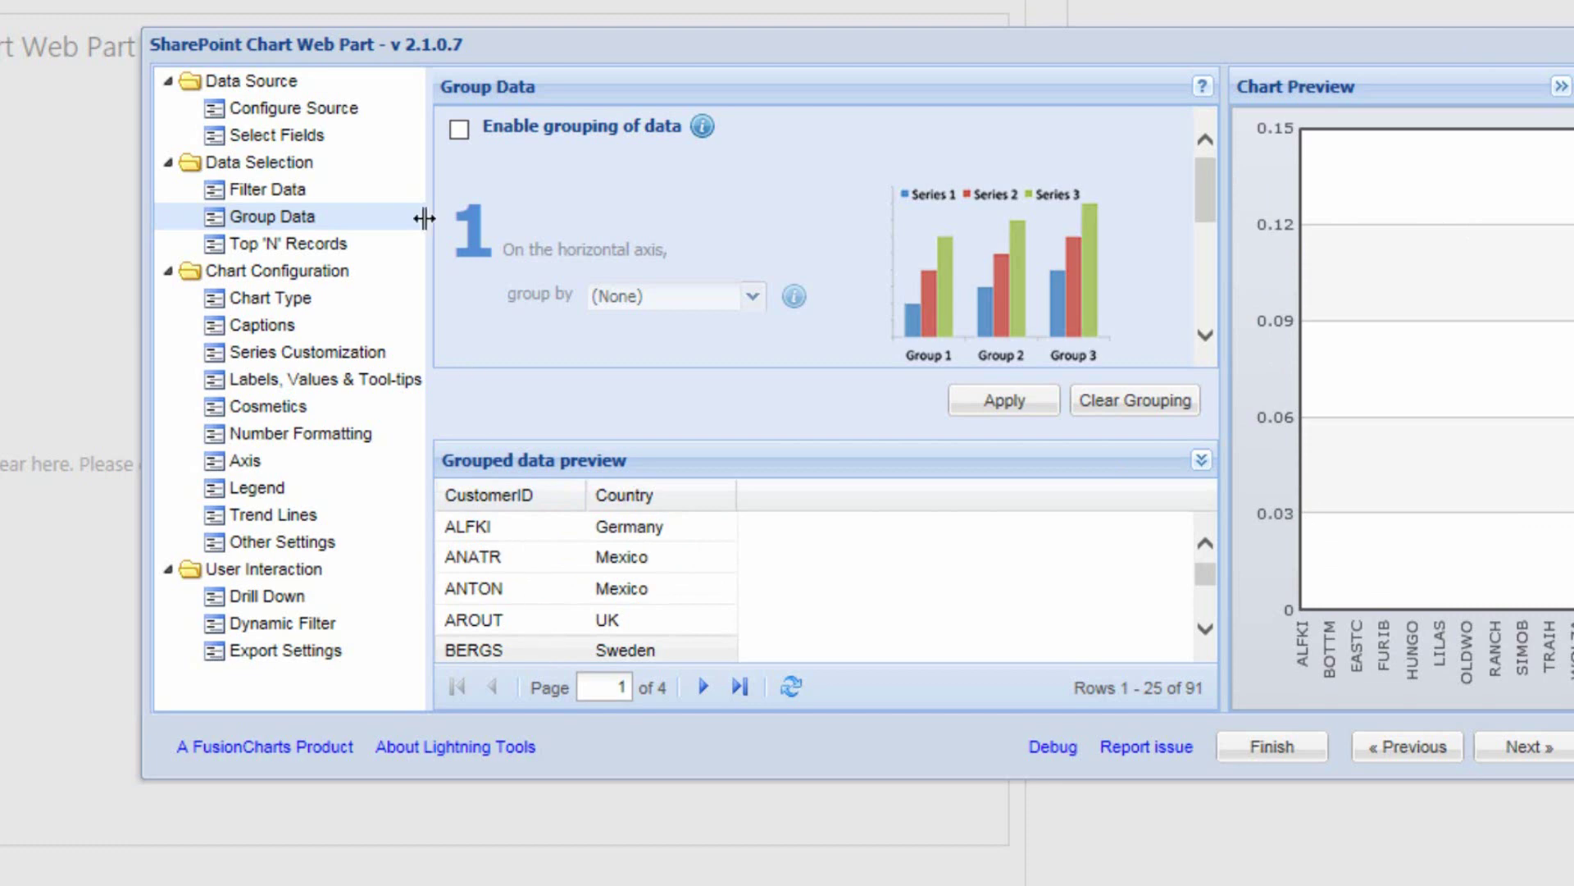
pyautogui.click(461, 131)
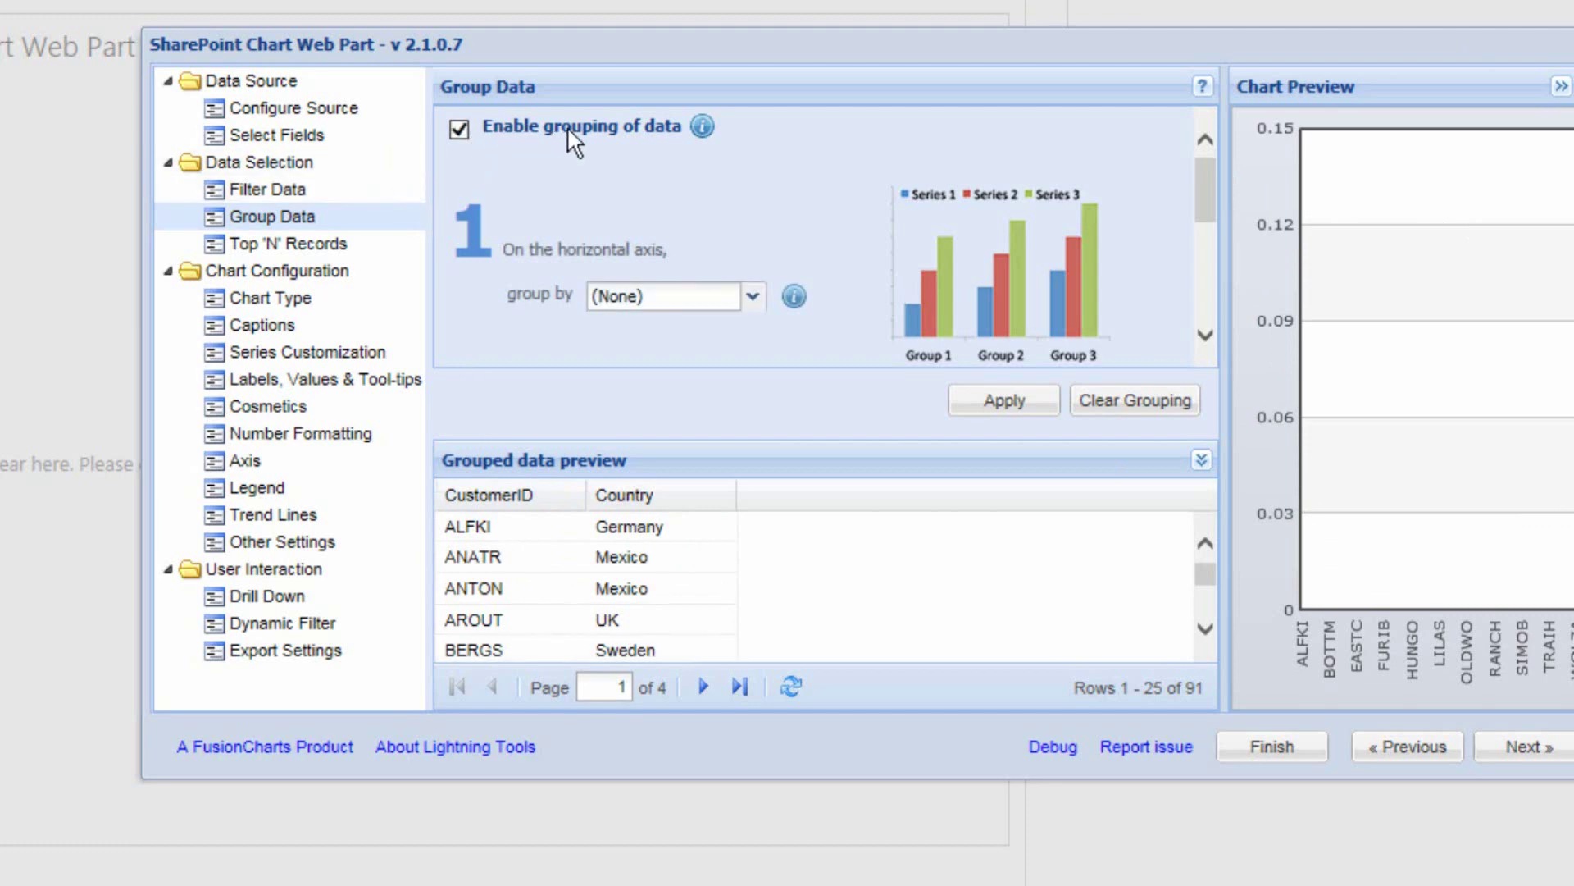
pyautogui.click(751, 300)
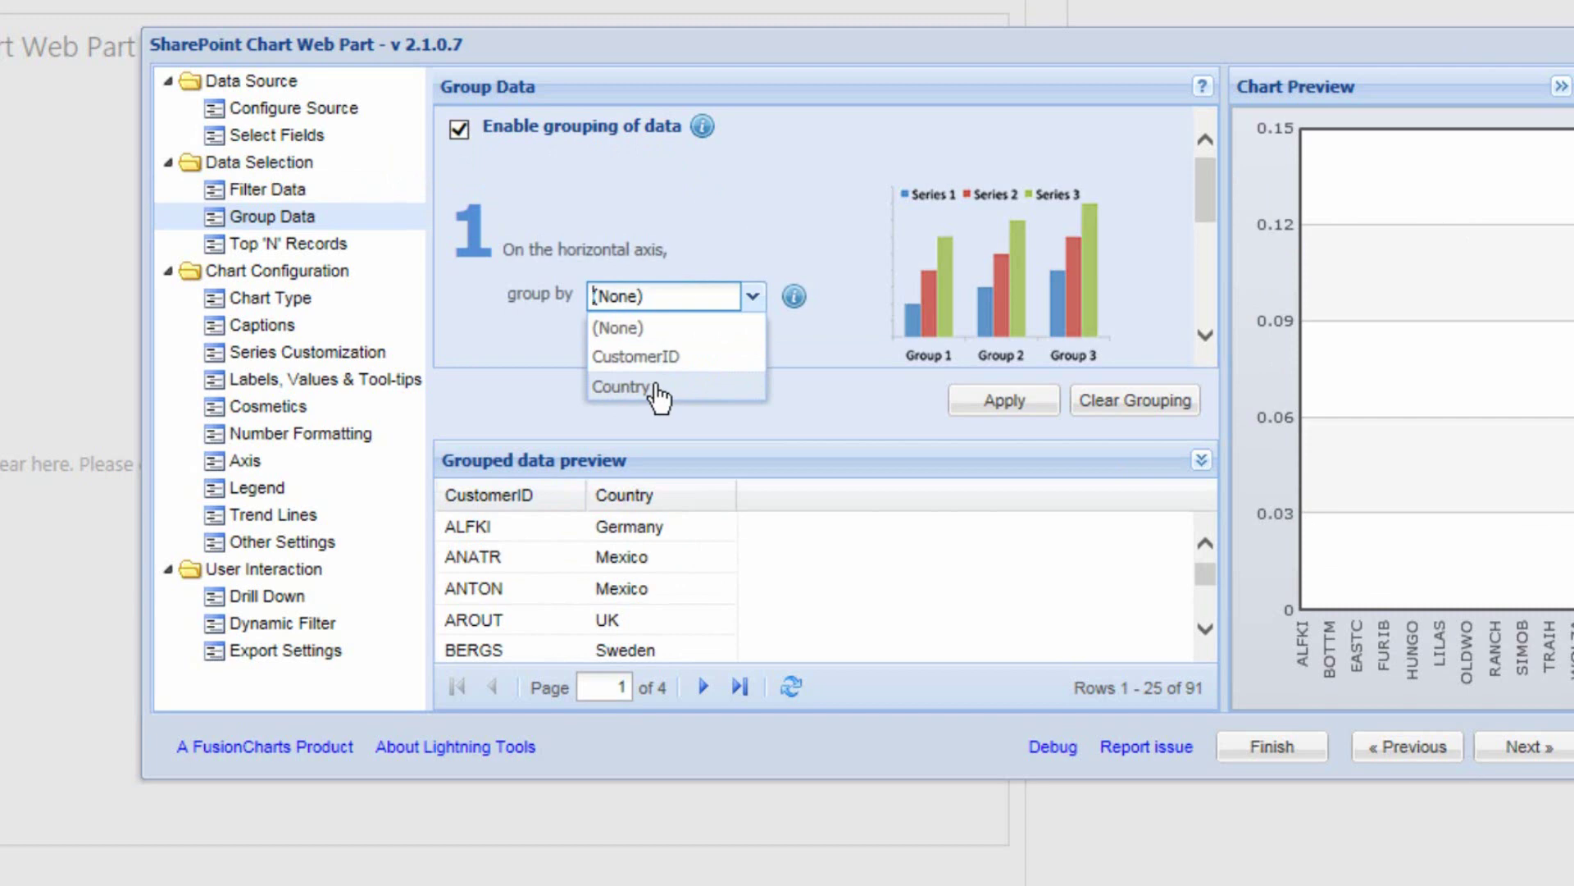
pyautogui.click(621, 386)
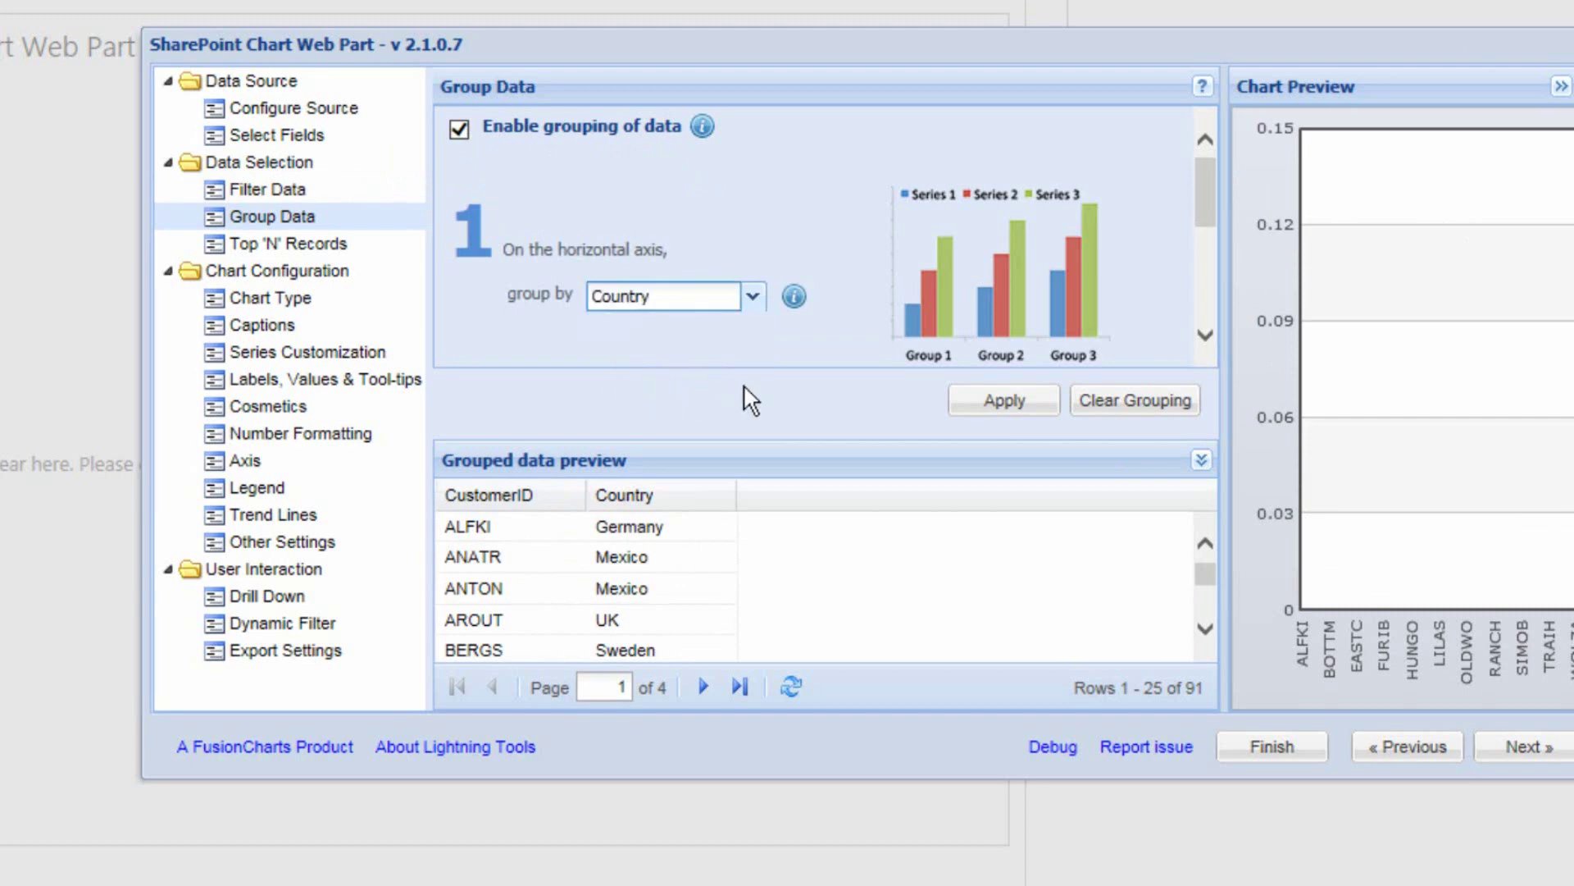
# Set the CustomerID series to the COUNT function, apply the grouping and review the grouped data by country
pyautogui.moveTo(1213, 169); pyautogui.dragTo(1209, 257)
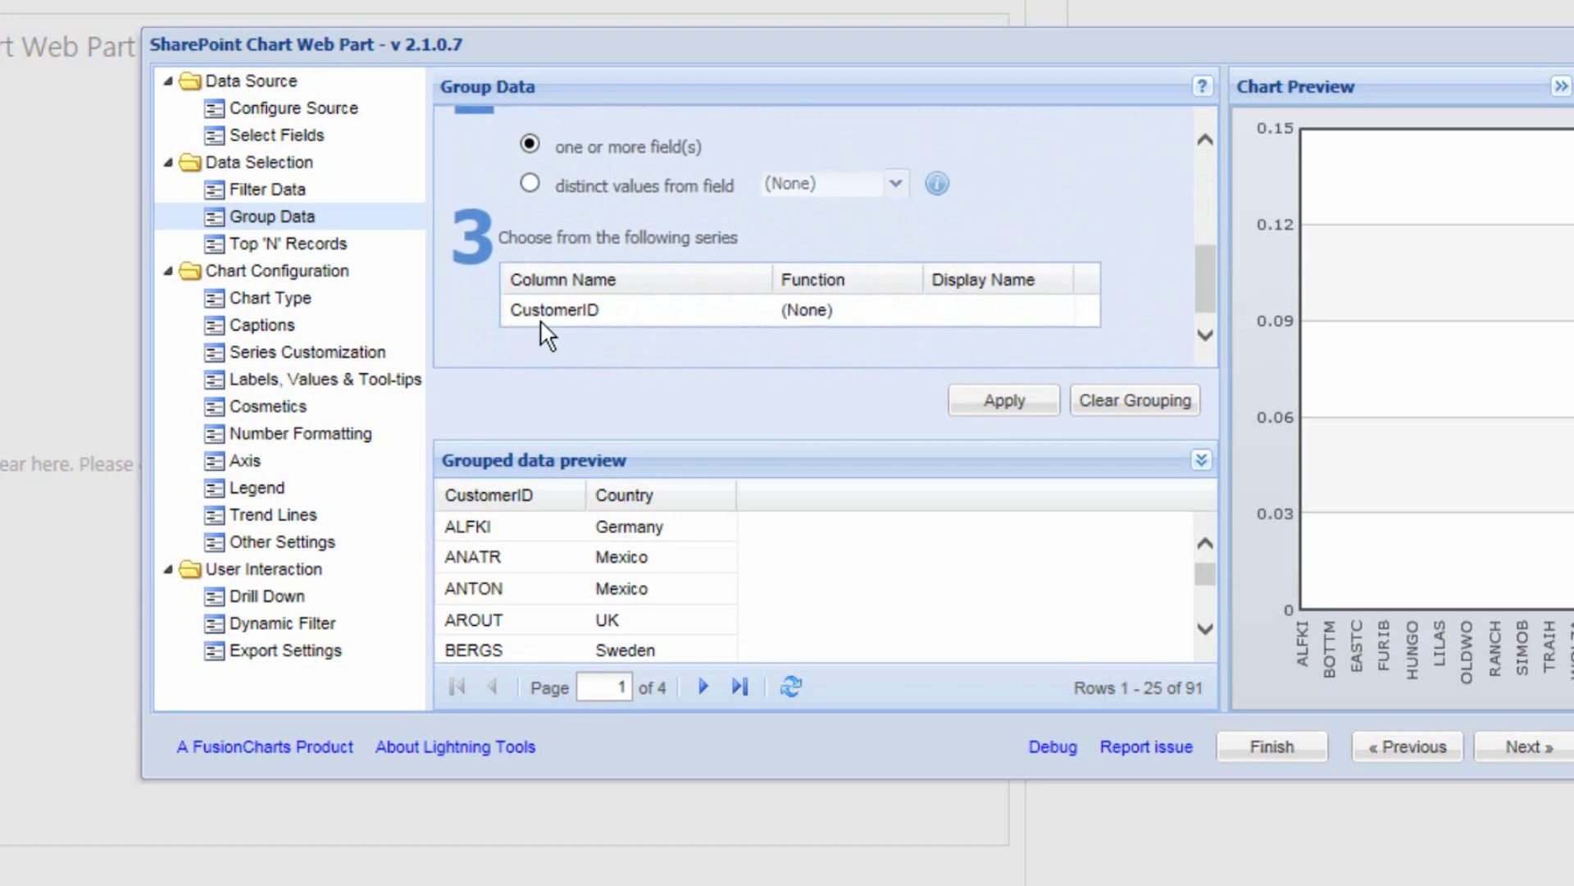
pyautogui.click(853, 310)
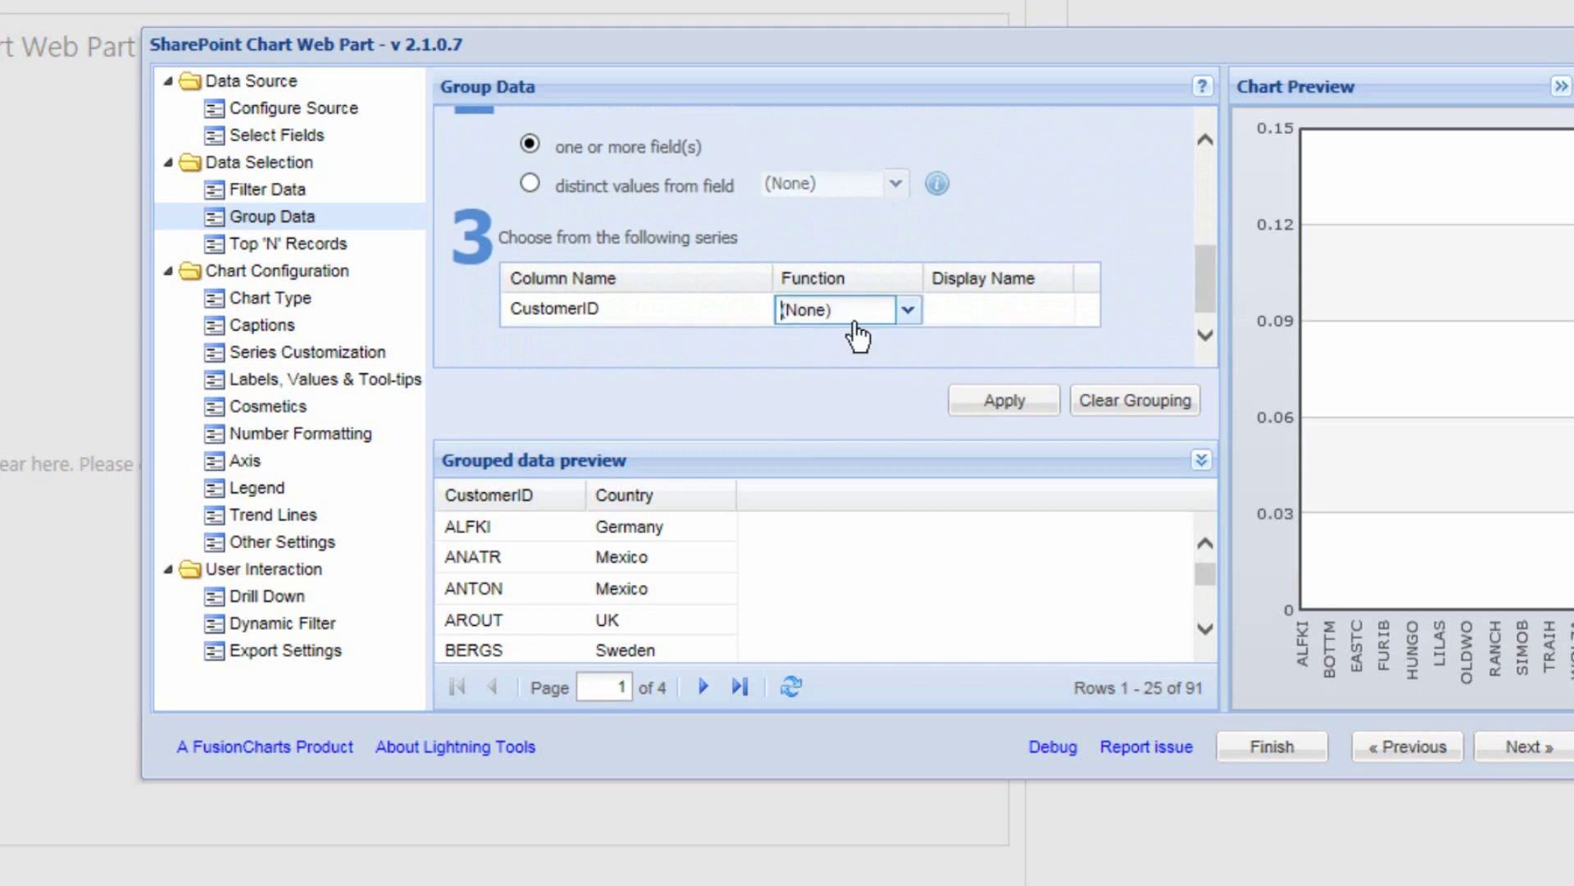
pyautogui.click(907, 310)
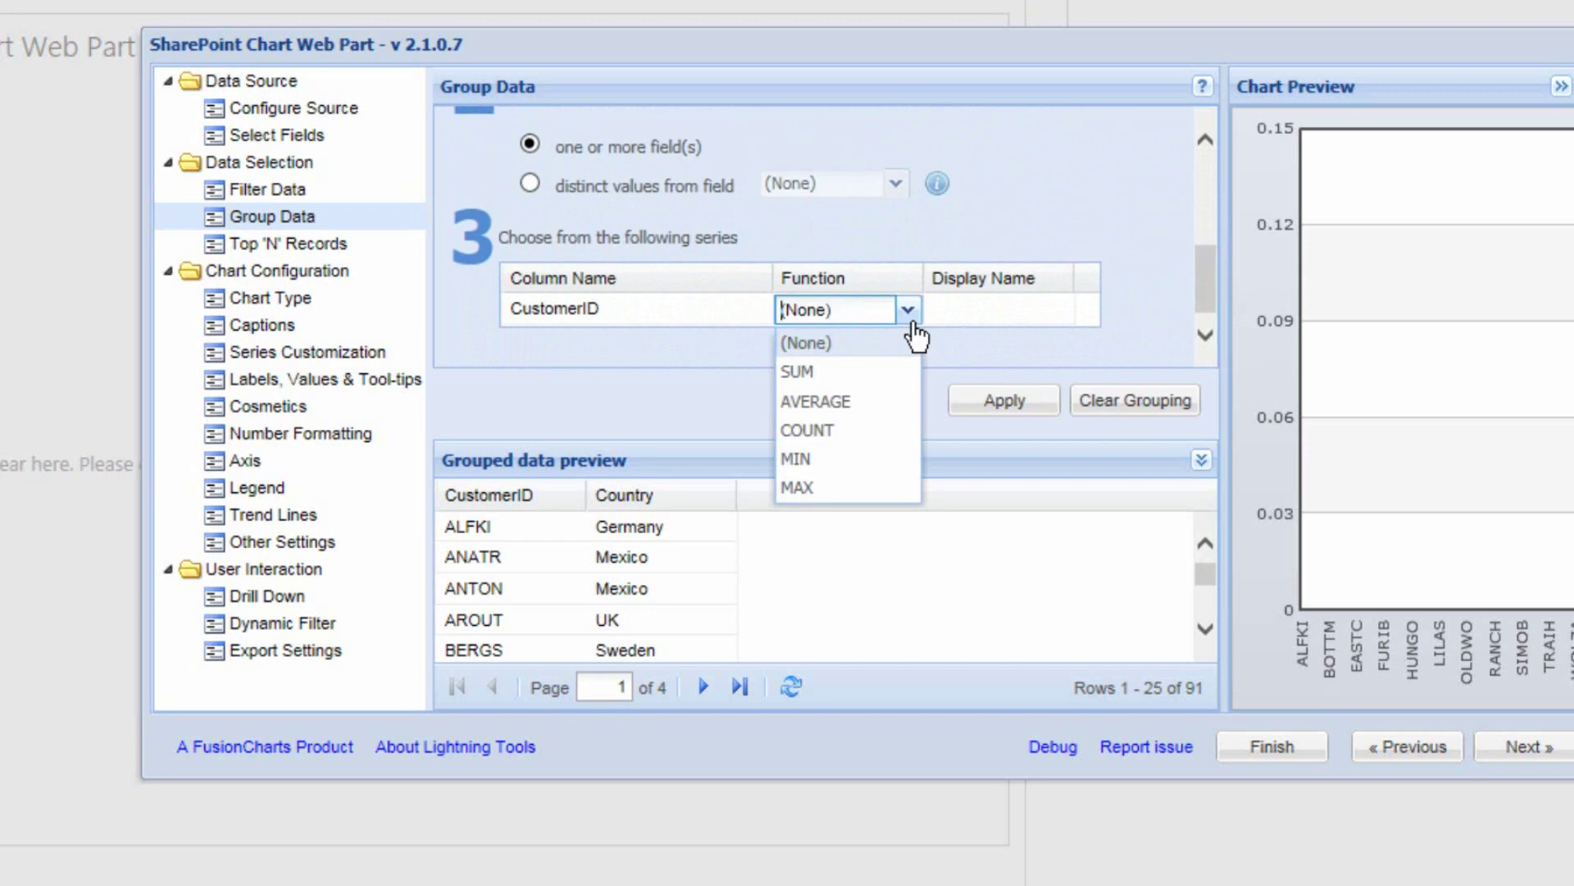
pyautogui.click(823, 430)
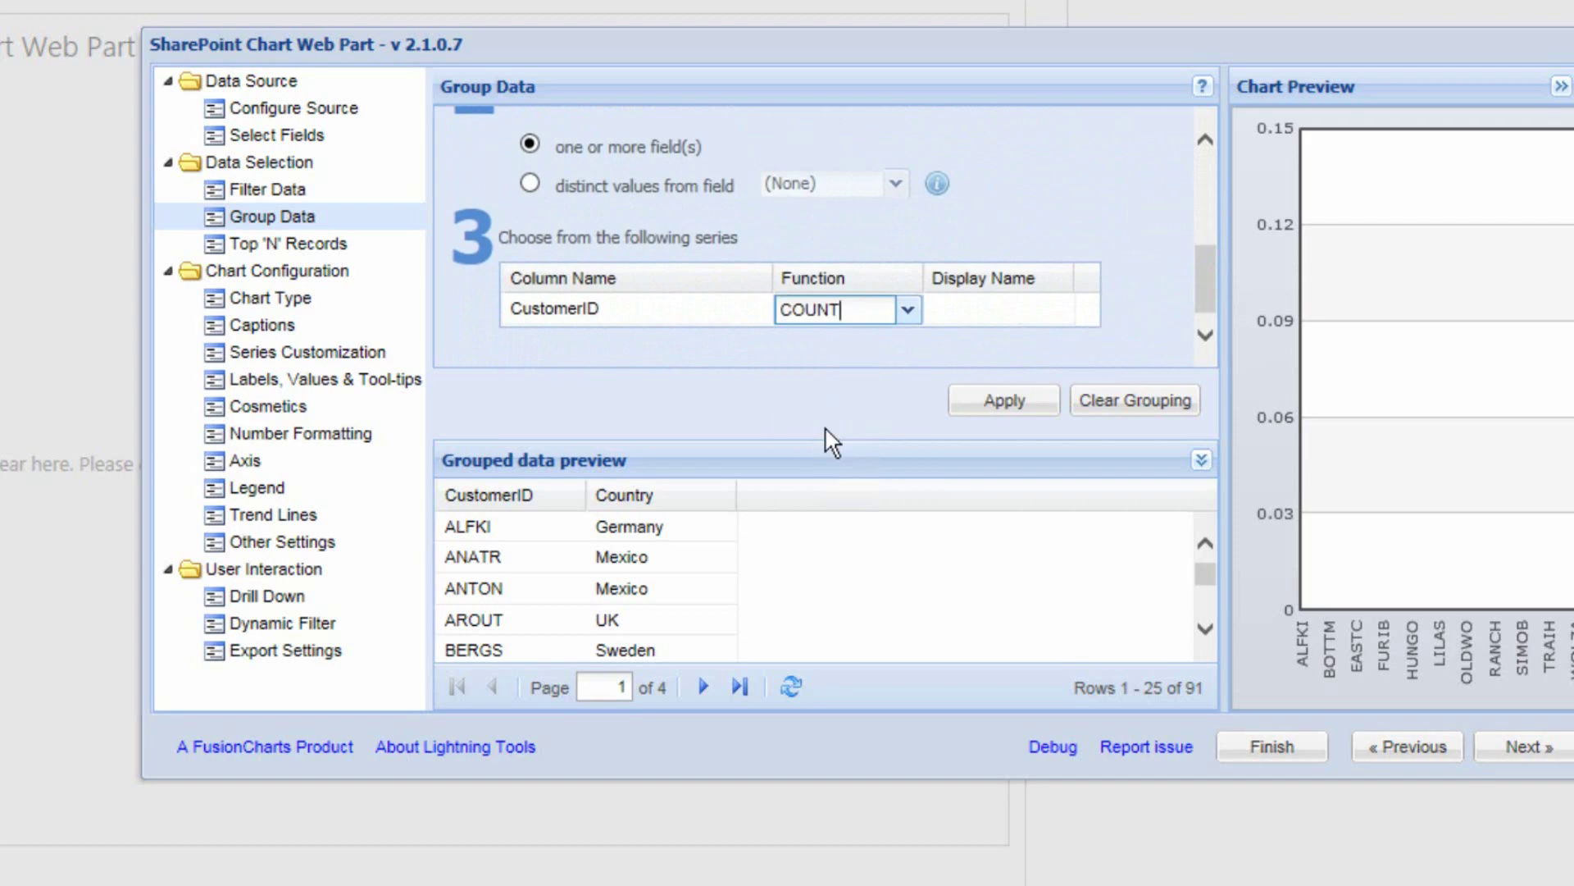
pyautogui.click(988, 405)
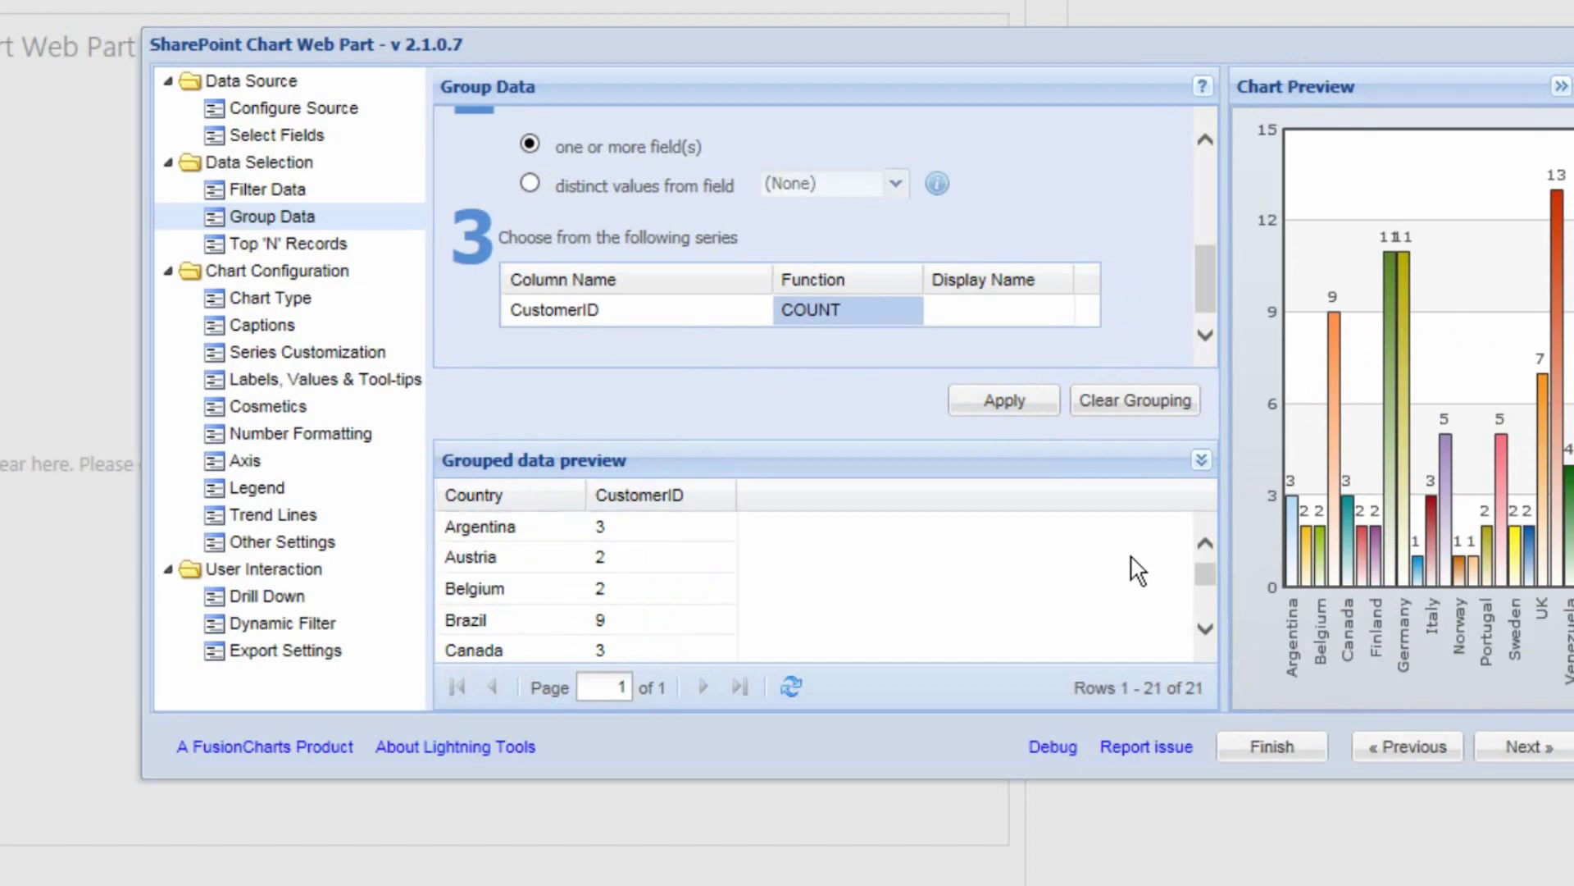
pyautogui.moveTo(1202, 571); pyautogui.dragTo(1202, 600)
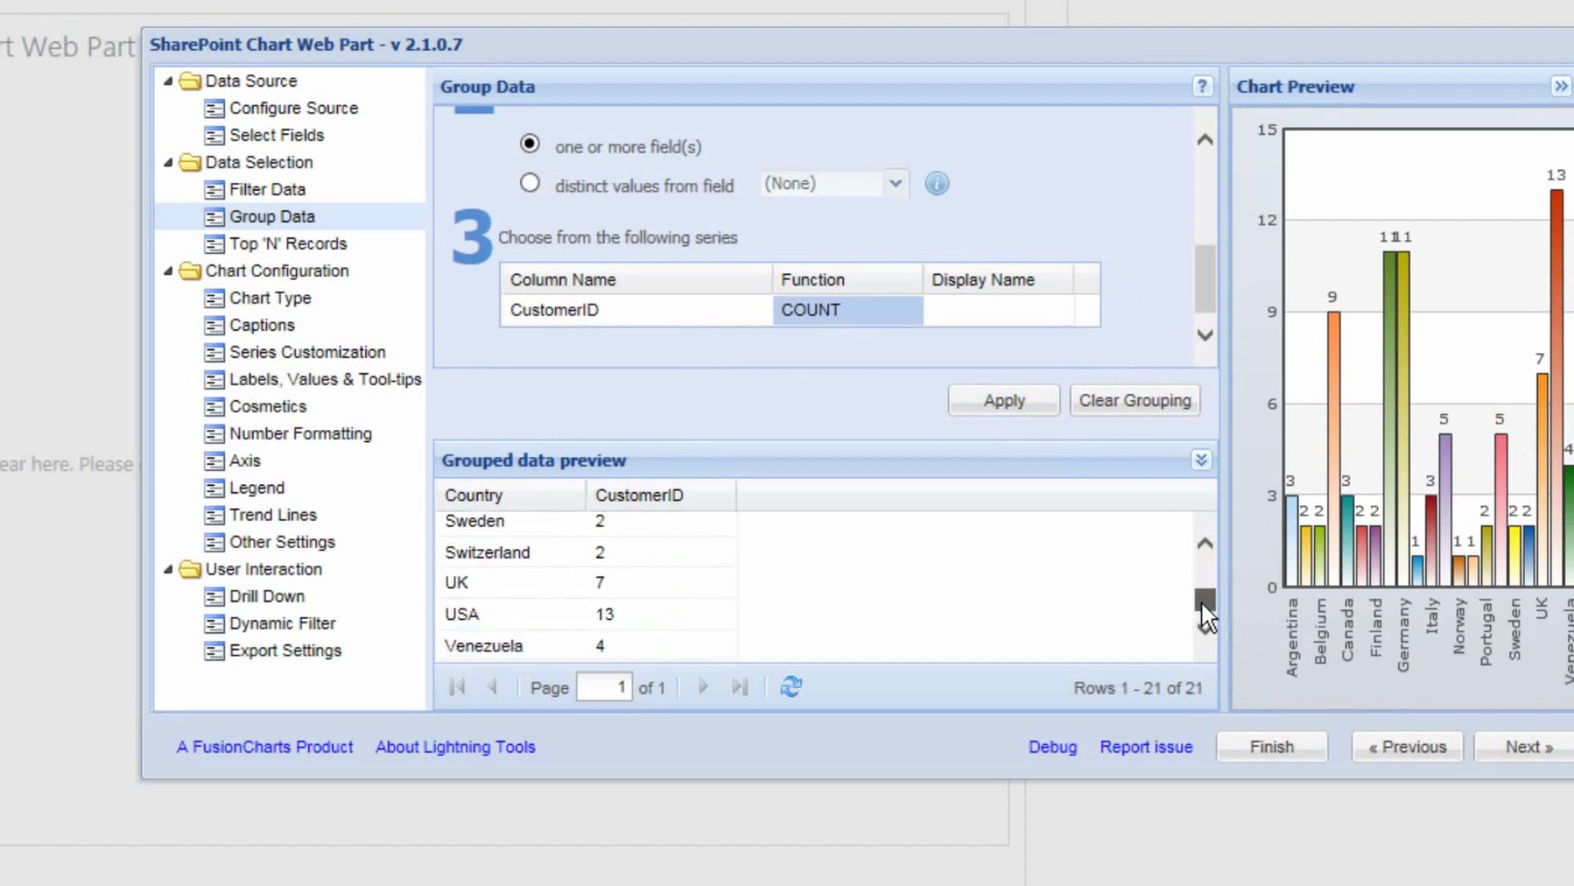
pyautogui.click(1209, 537)
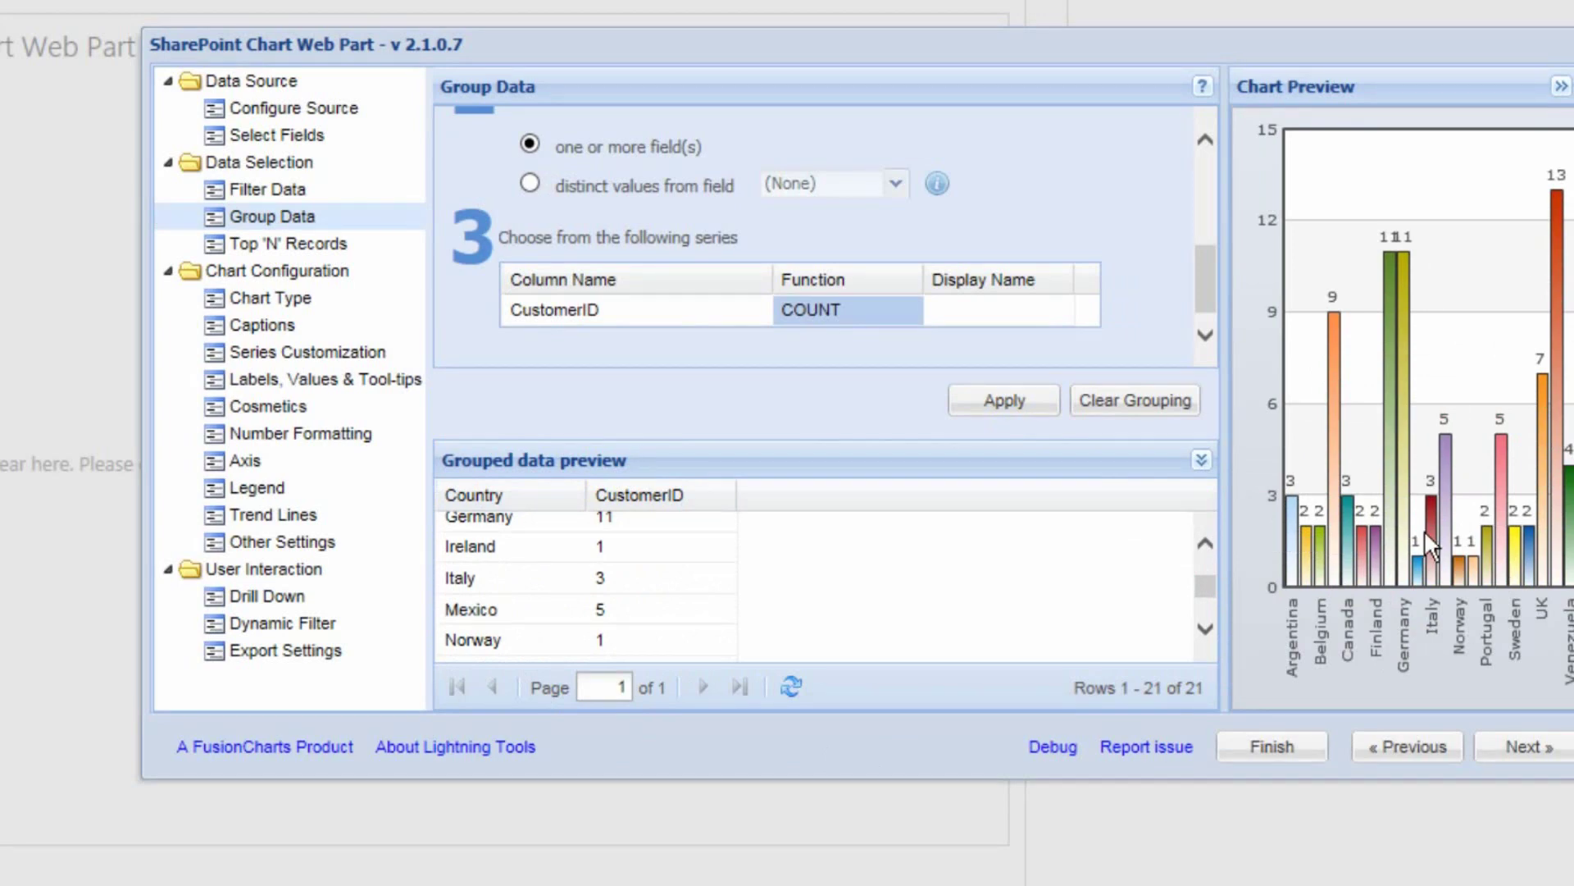
# Go through the Top 'N' Records settings without setting a limit and continue to the chart type selection
pyautogui.click(1546, 772)
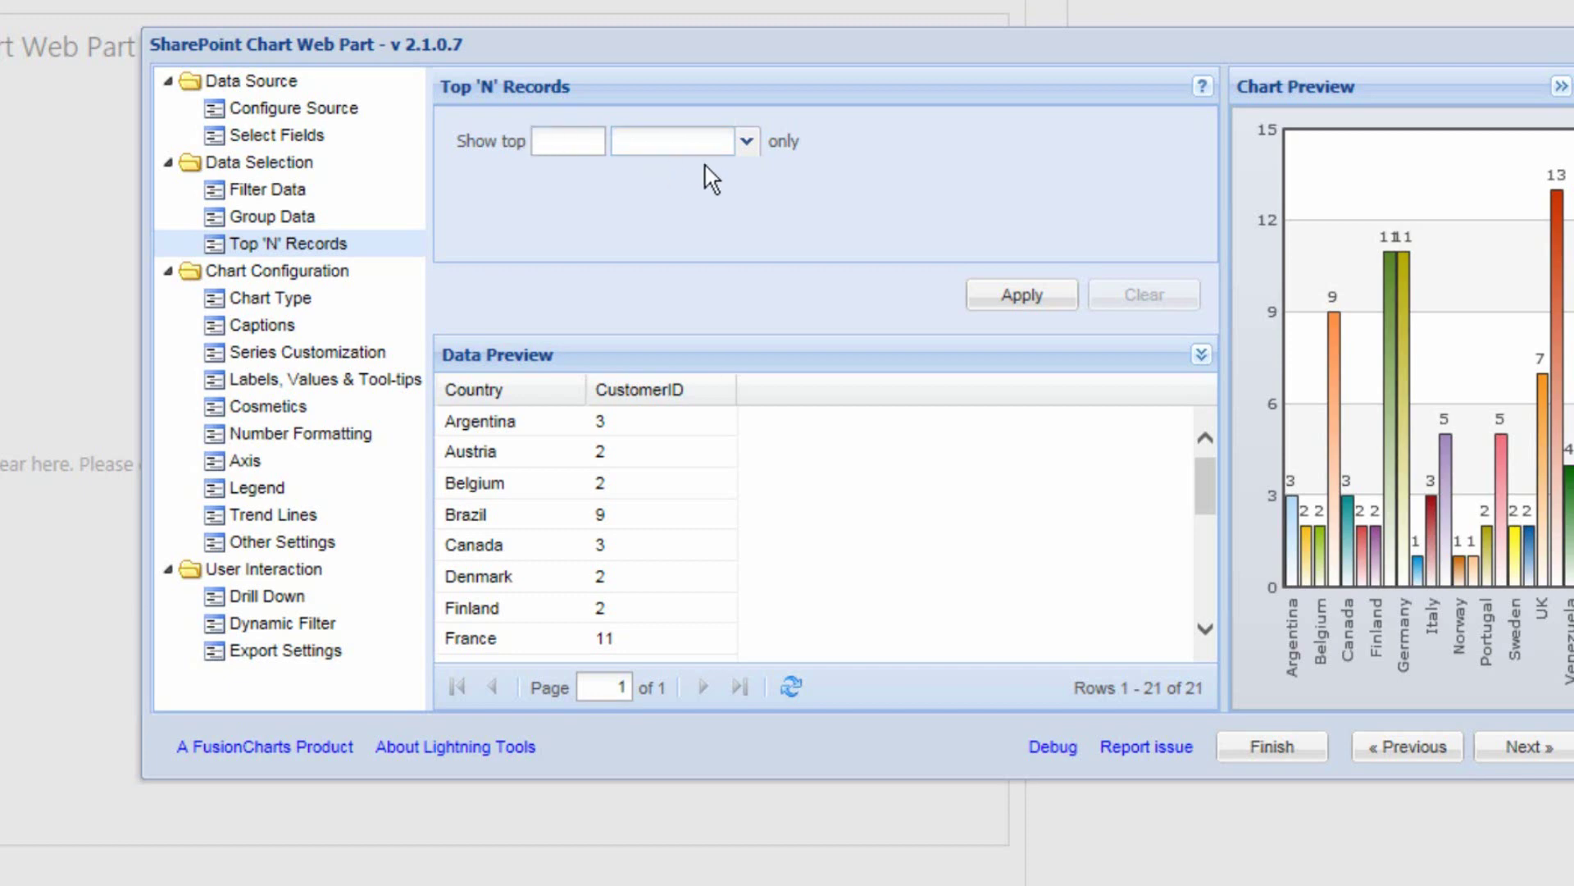
pyautogui.click(742, 144)
pyautogui.click(877, 177)
pyautogui.click(1530, 748)
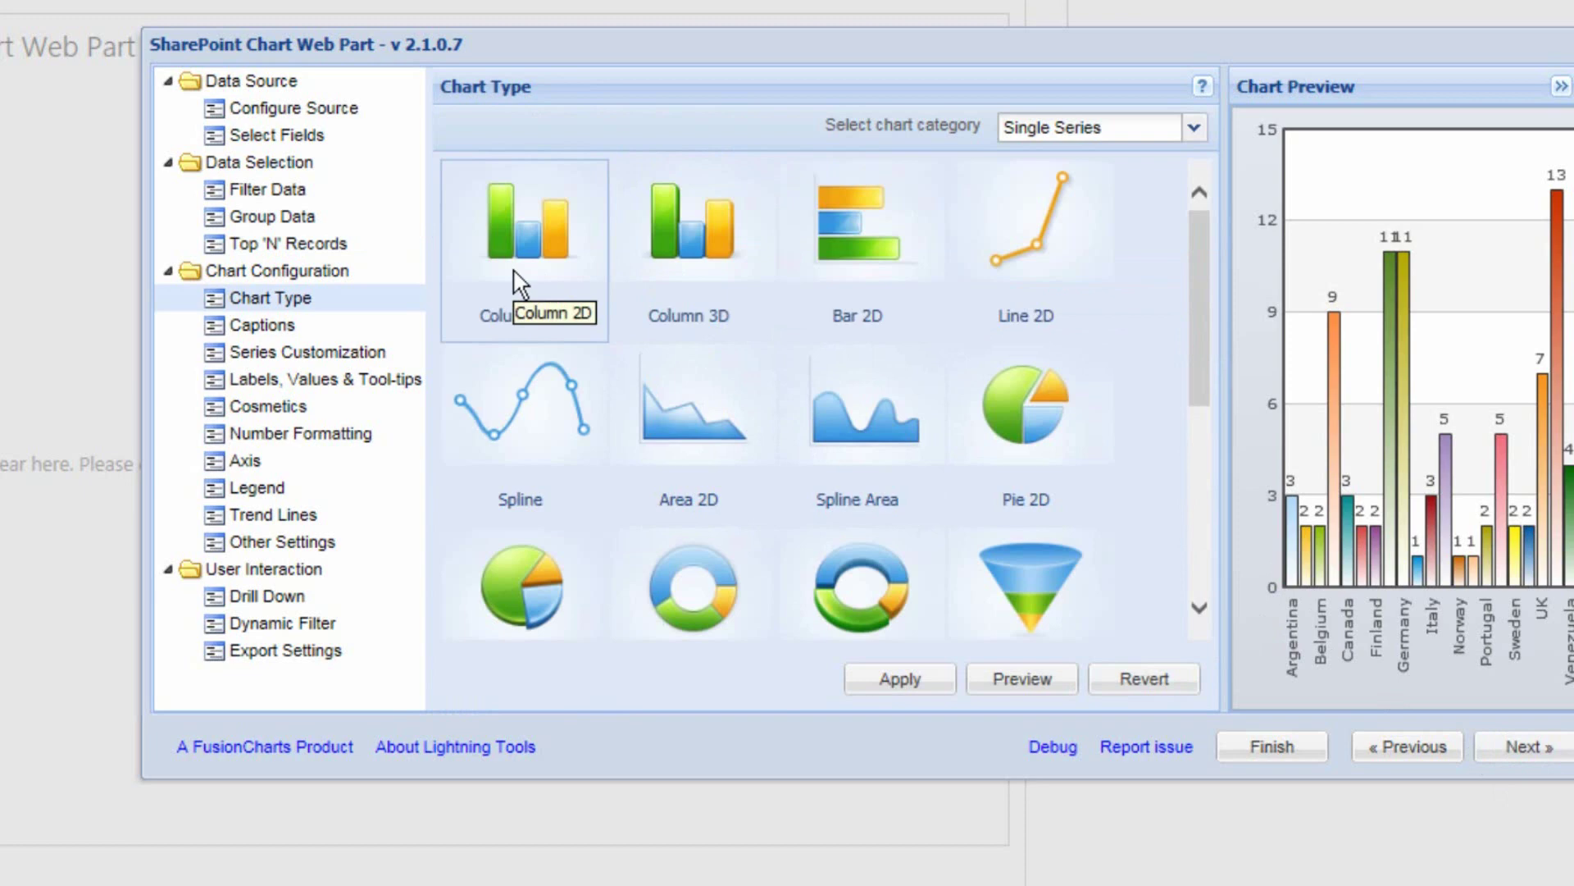
# Try the Column 3D and Pie 3D chart types on the customer chart
pyautogui.click(674, 239)
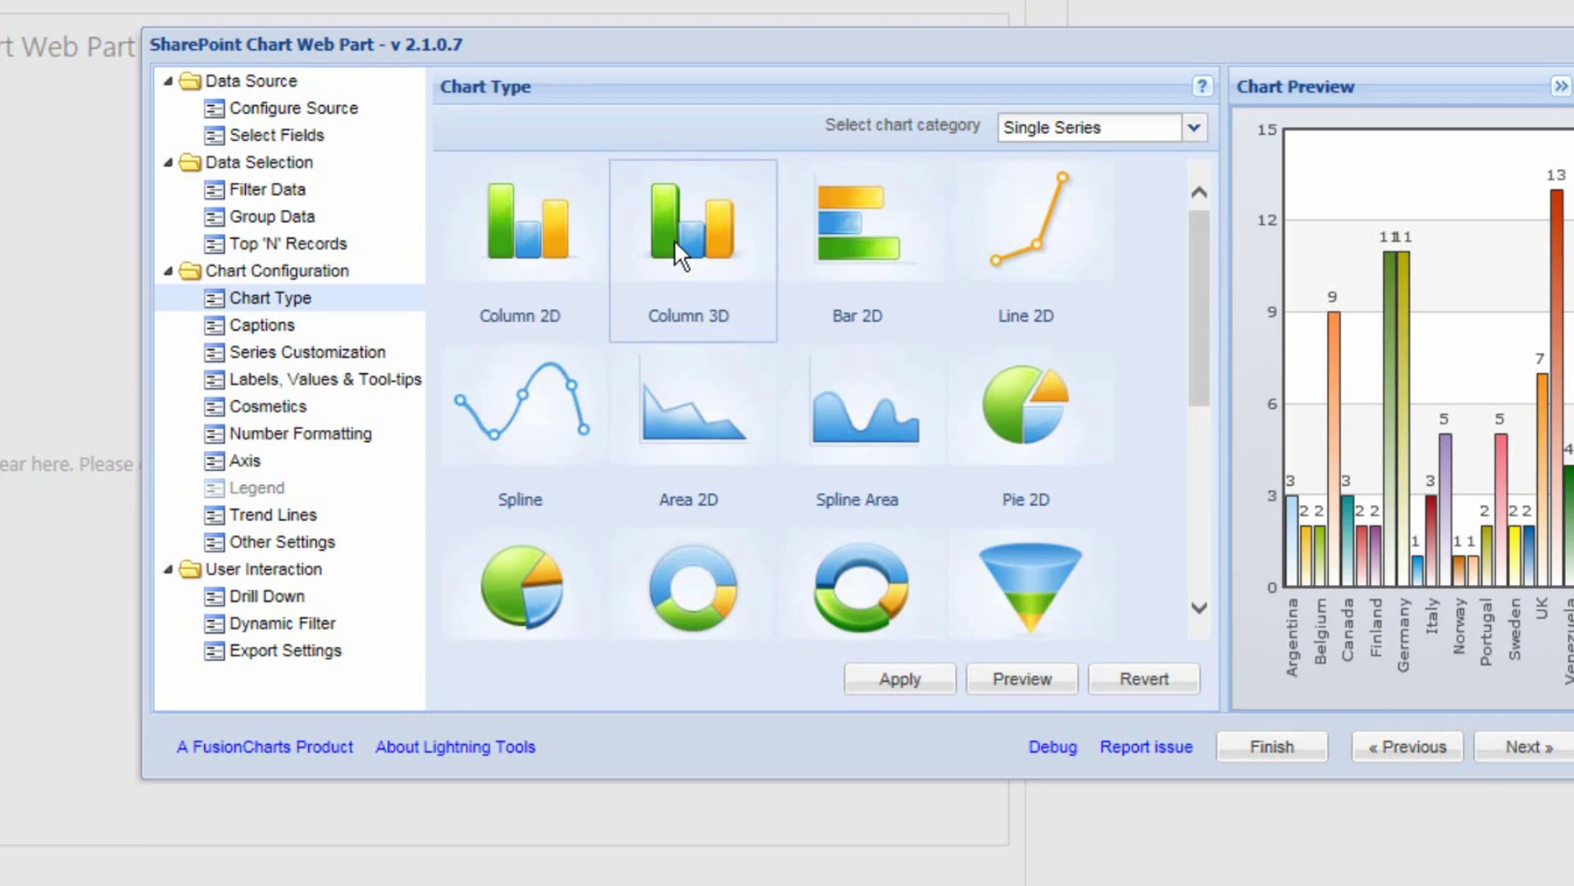
pyautogui.click(905, 685)
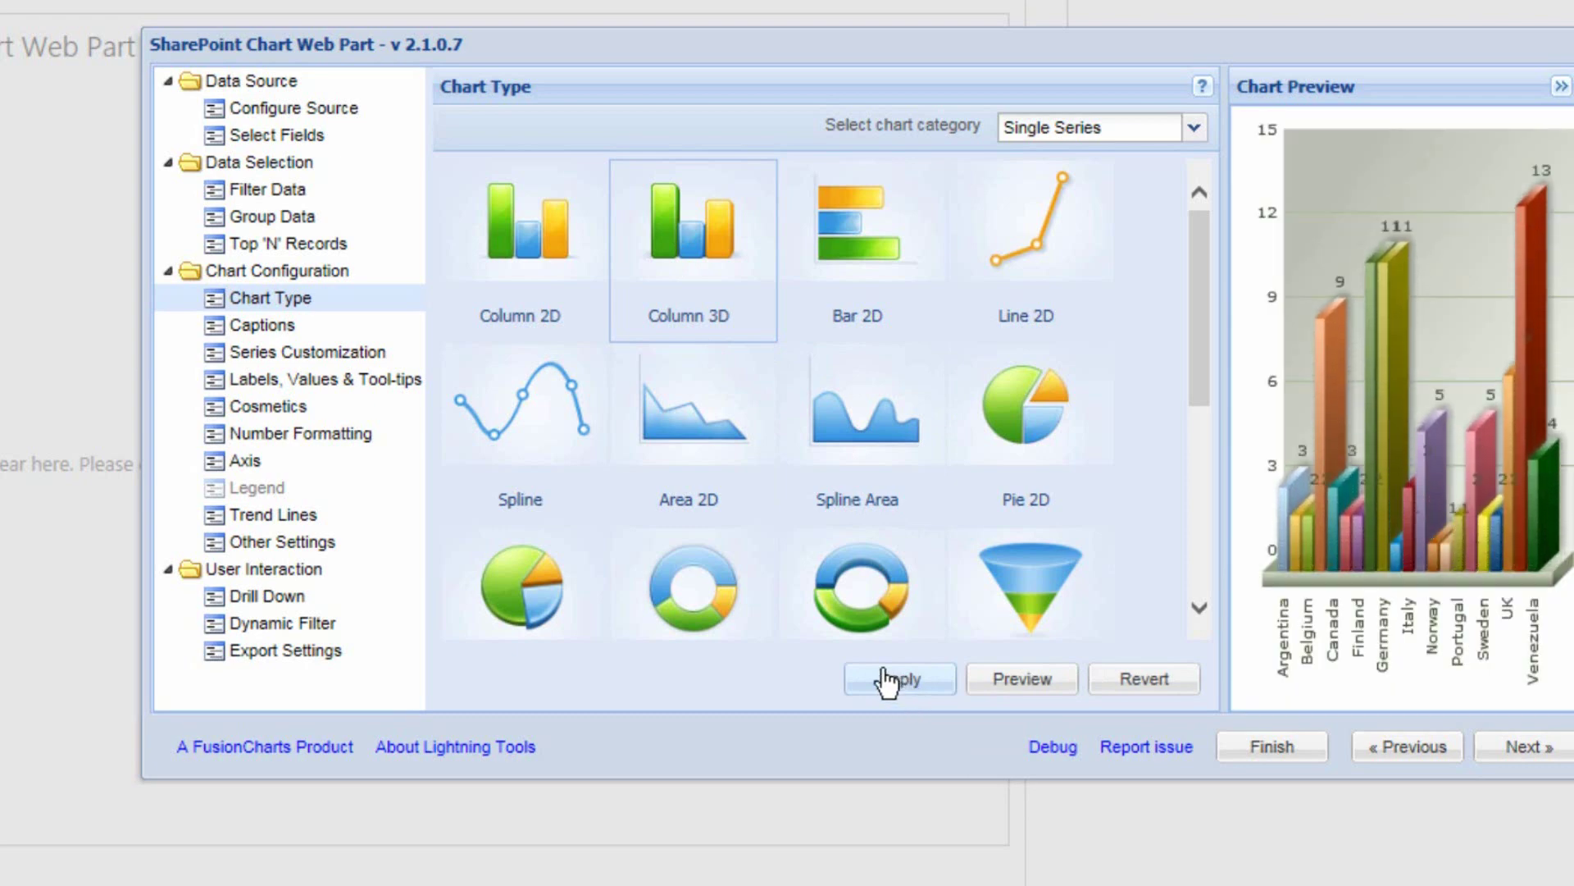
pyautogui.click(546, 594)
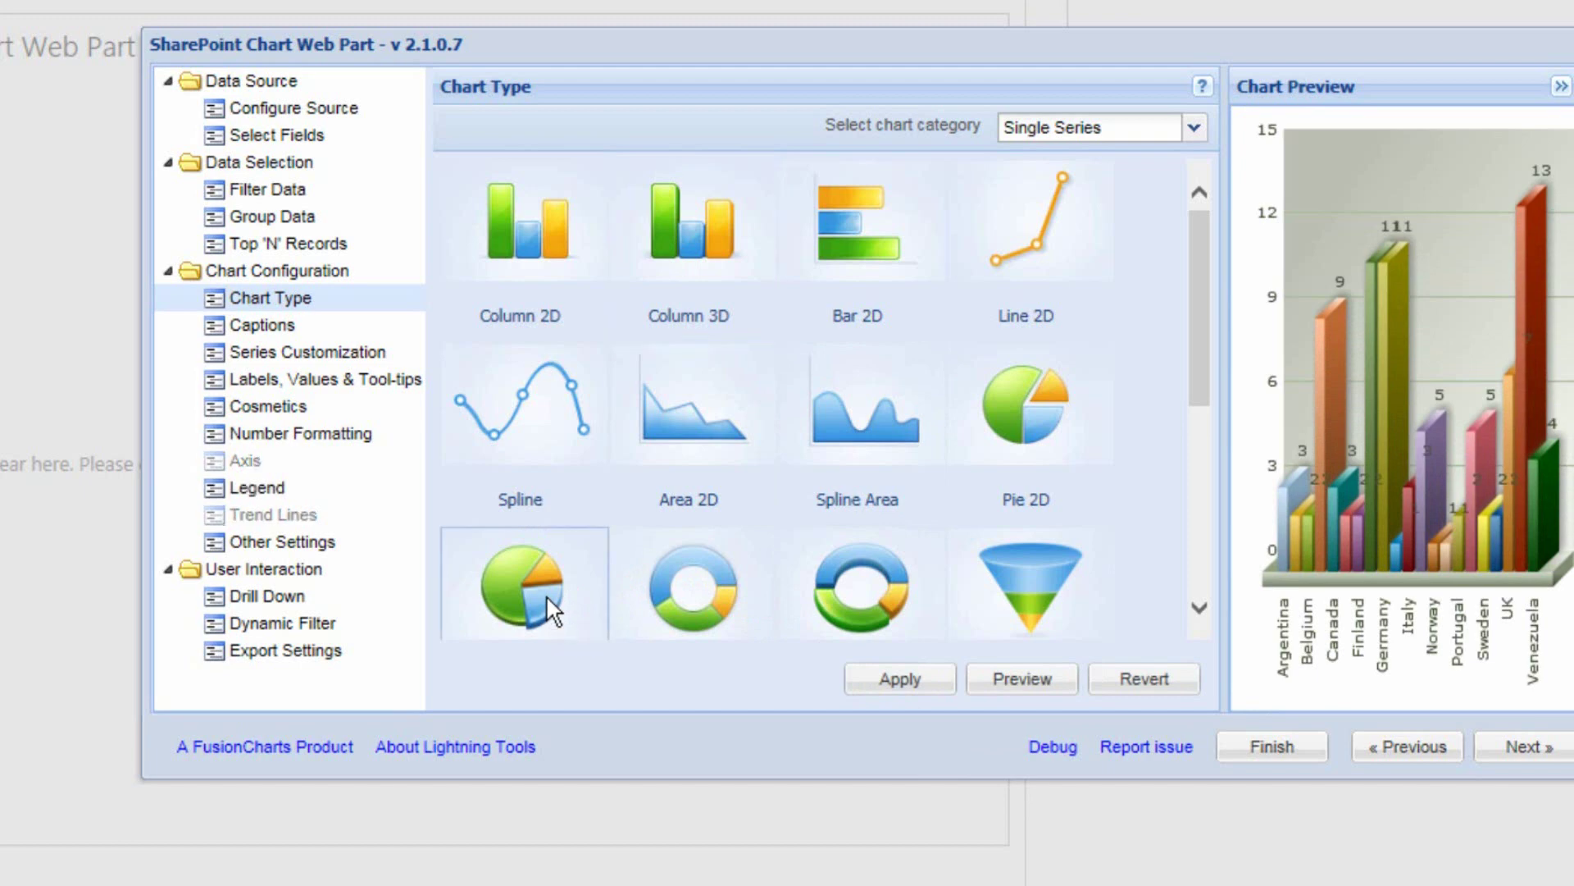
pyautogui.click(935, 693)
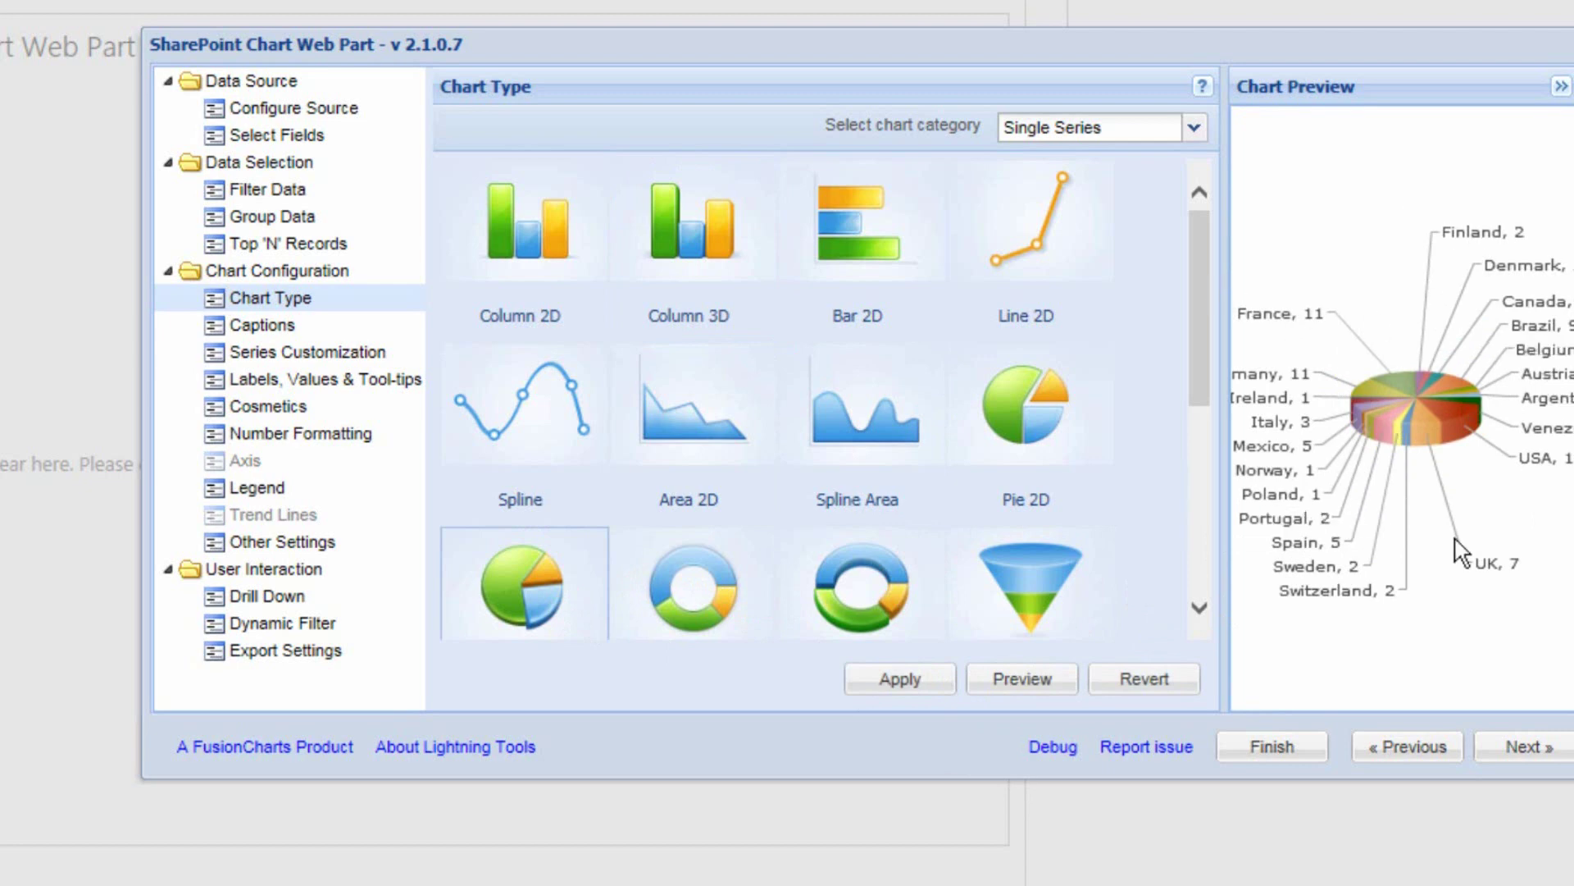
# Examine the chart types offered in the Single Series, Multi Series, Stacked Charts and Combination Charts categories
pyautogui.moveTo(1204, 343); pyautogui.dragTo(1205, 484)
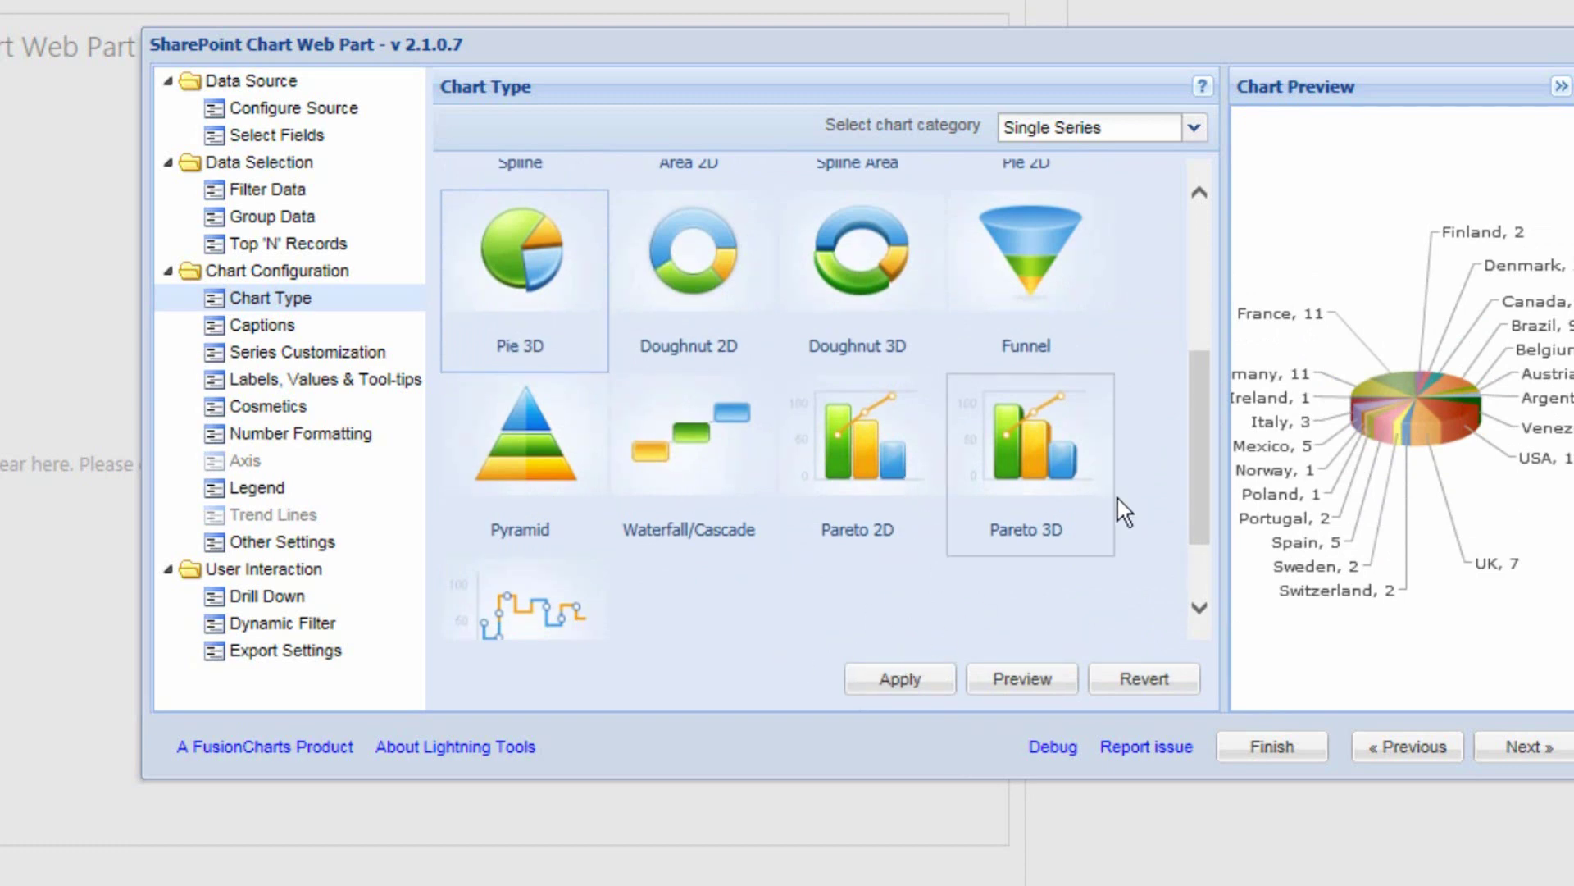
pyautogui.scroll(5, 1207, 519)
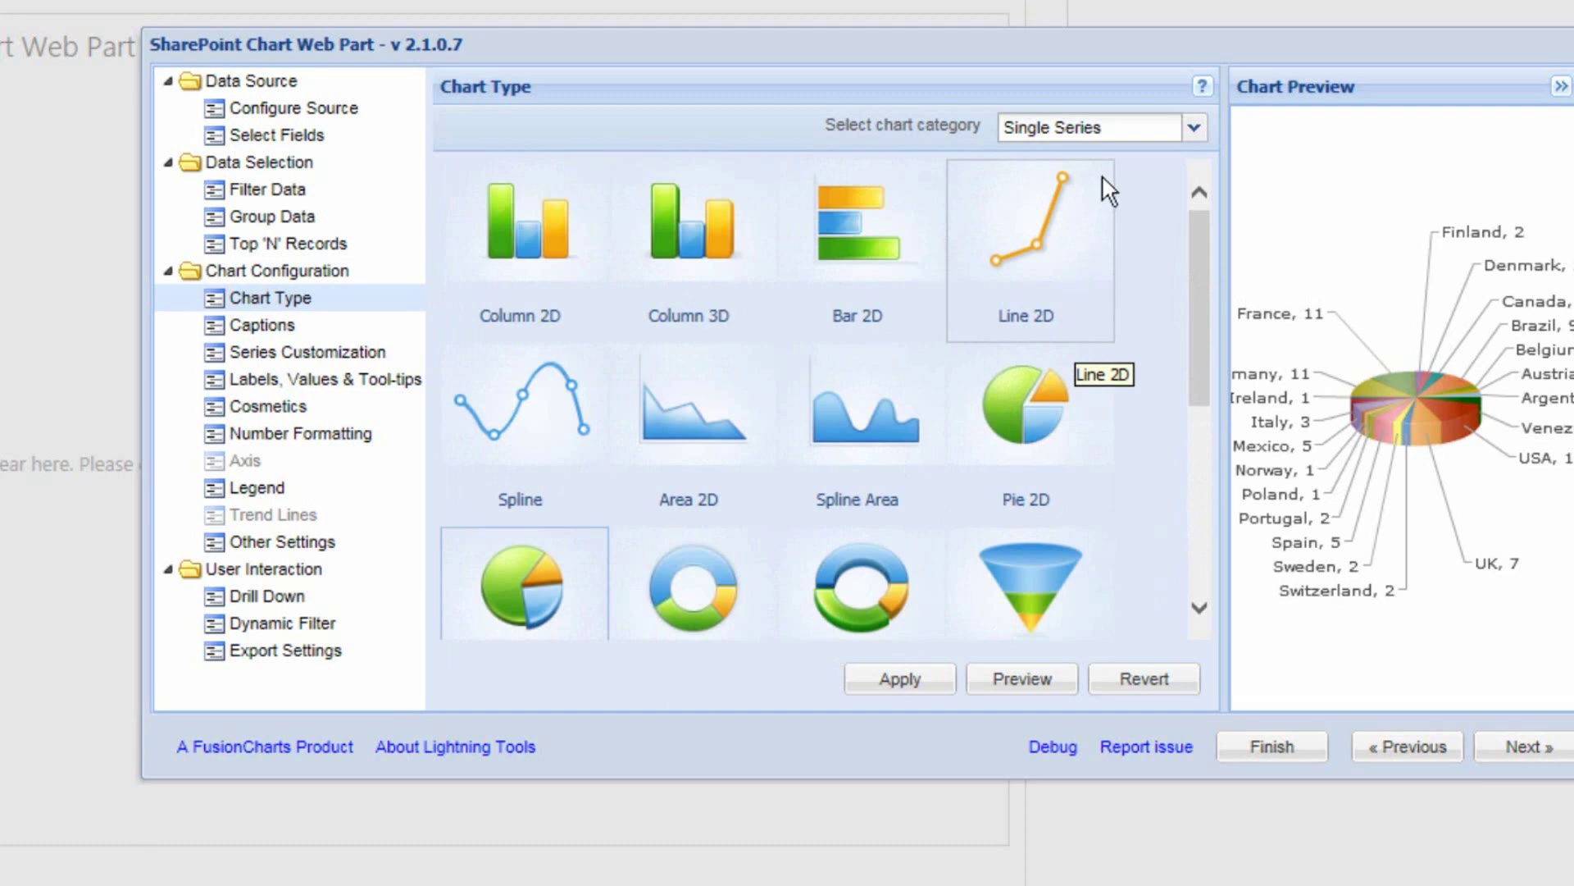
pyautogui.click(1116, 130)
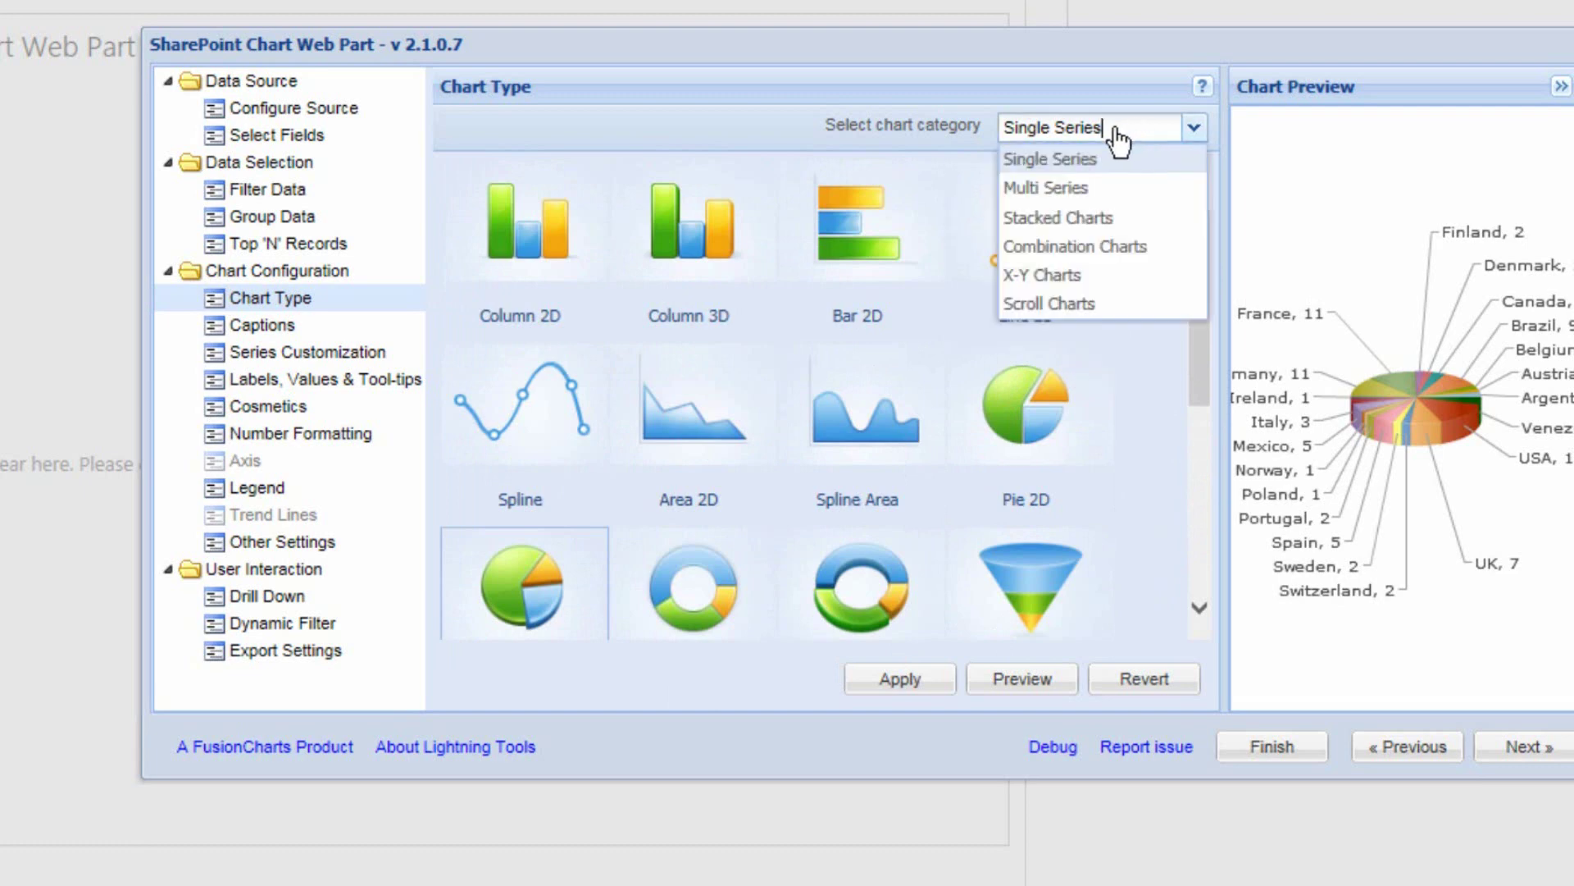
pyautogui.click(1072, 189)
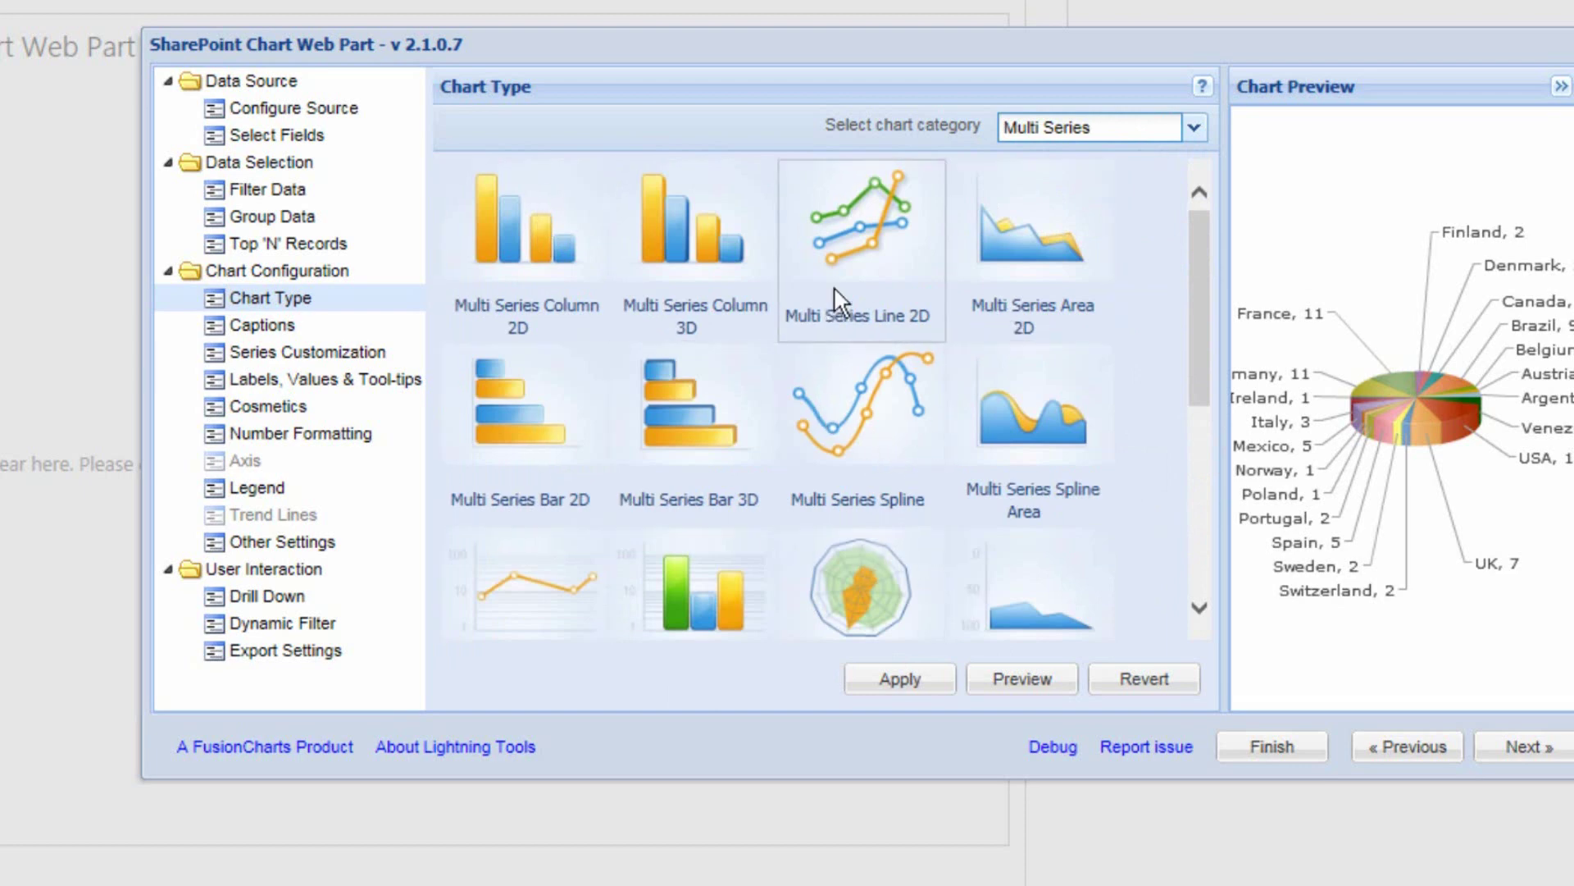
pyautogui.click(1194, 127)
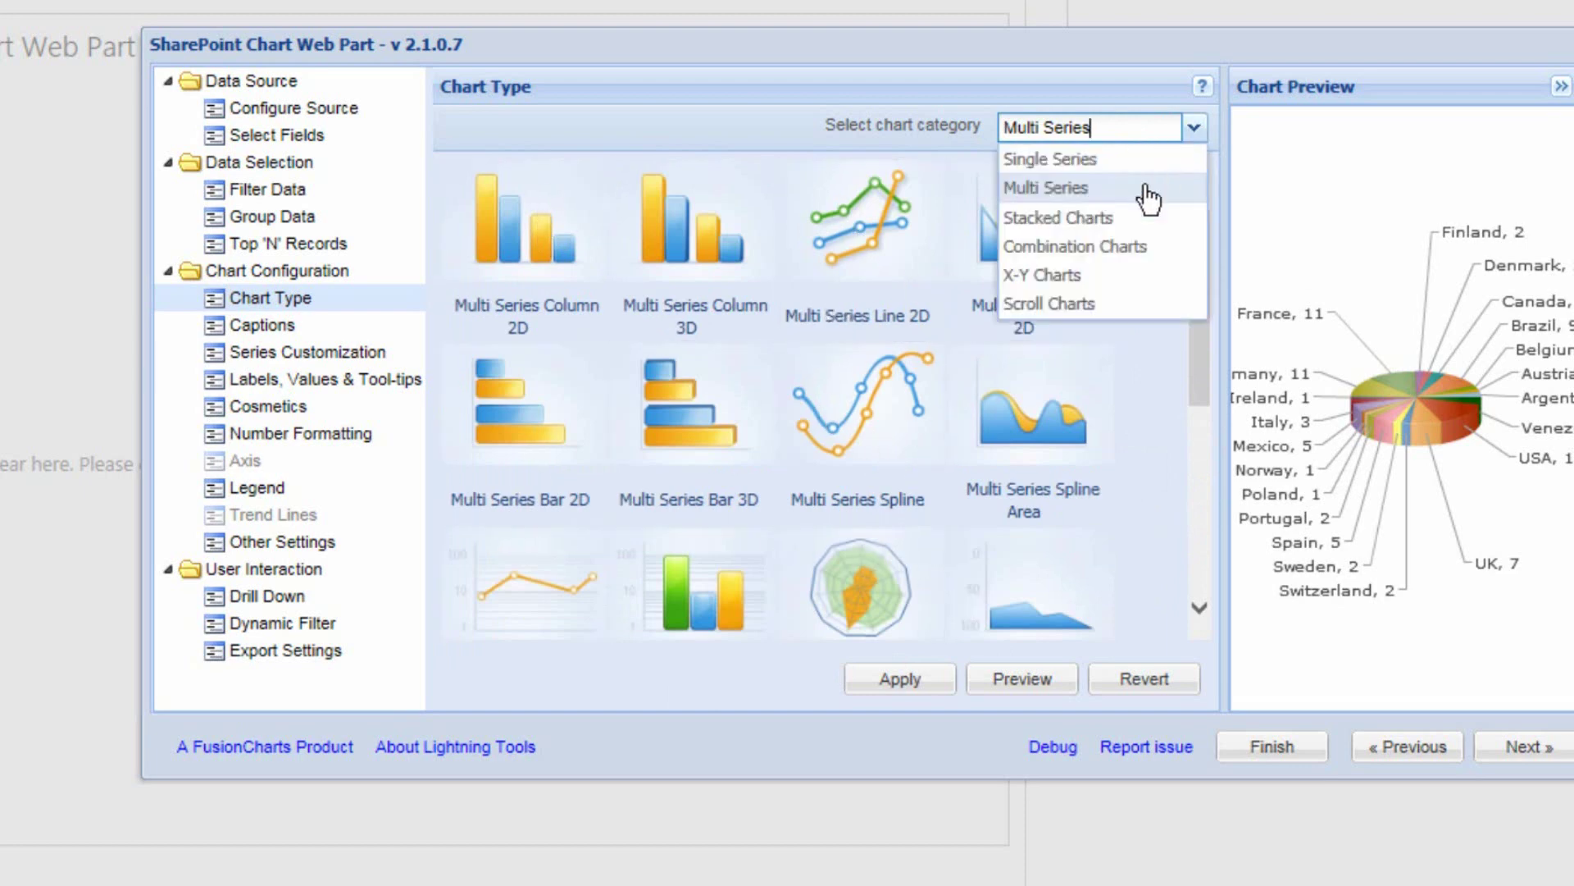
pyautogui.click(1098, 216)
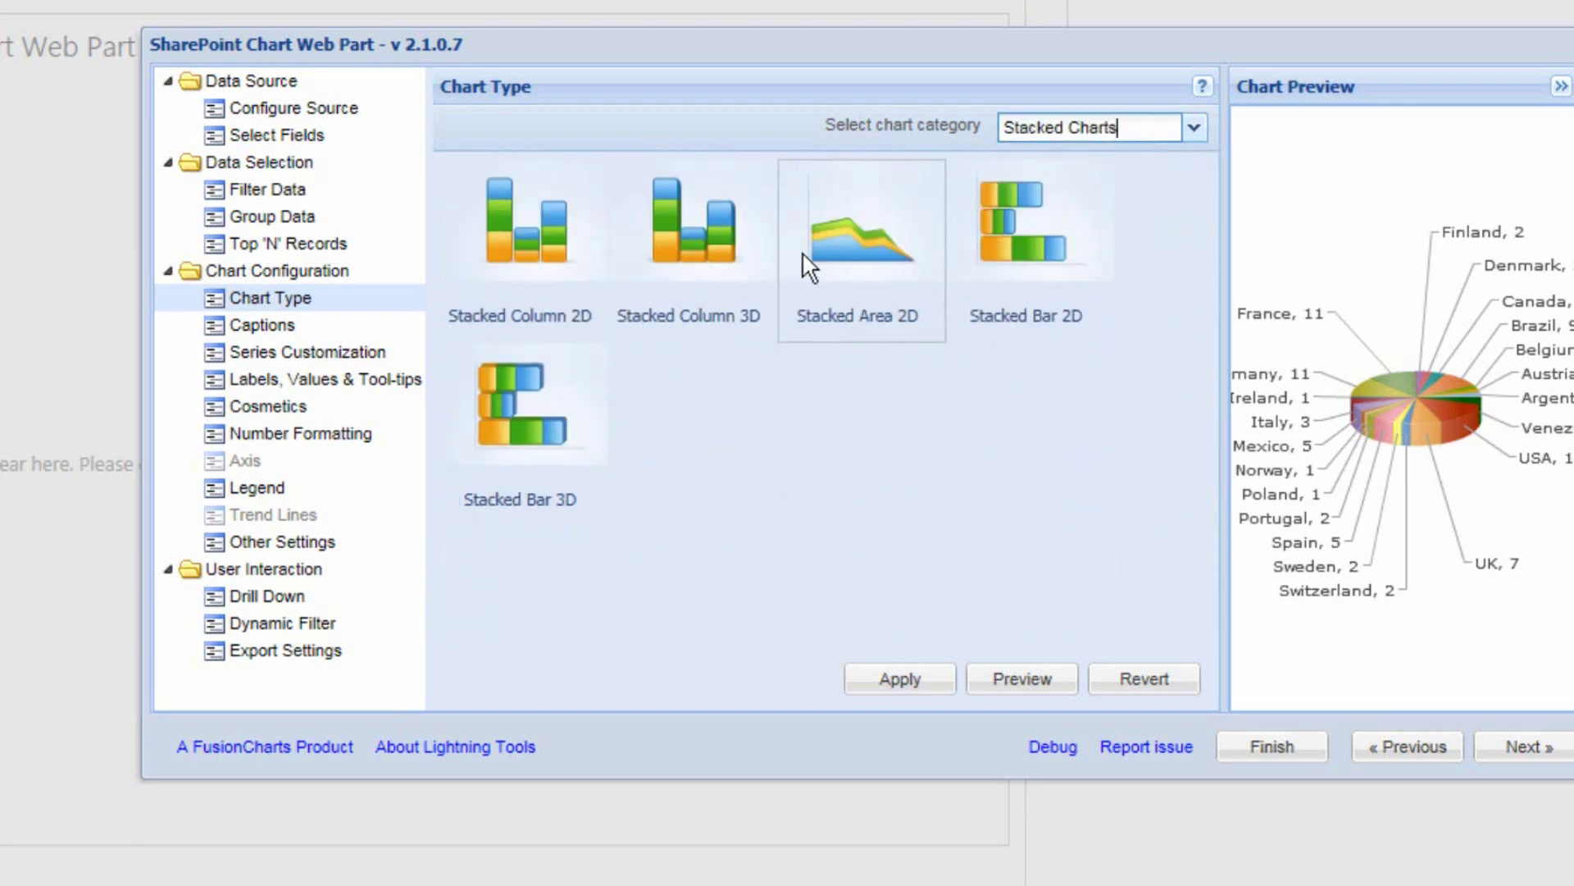
pyautogui.click(1194, 127)
pyautogui.click(1129, 248)
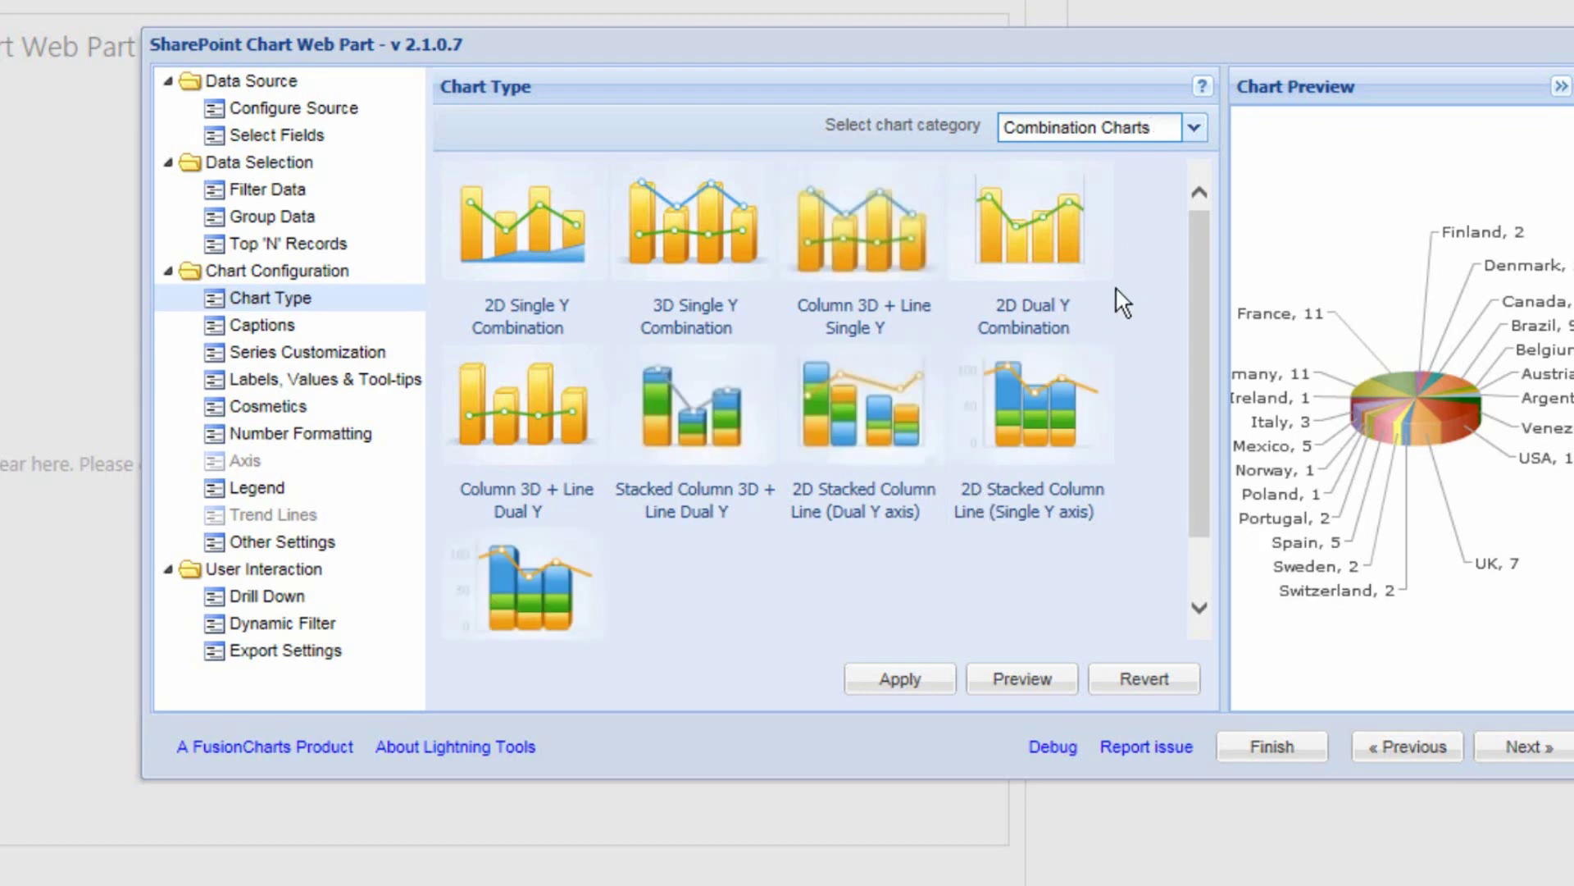
# Apply the Column 3D type from the Single Series category and continue to the caption settings
pyautogui.click(1138, 127)
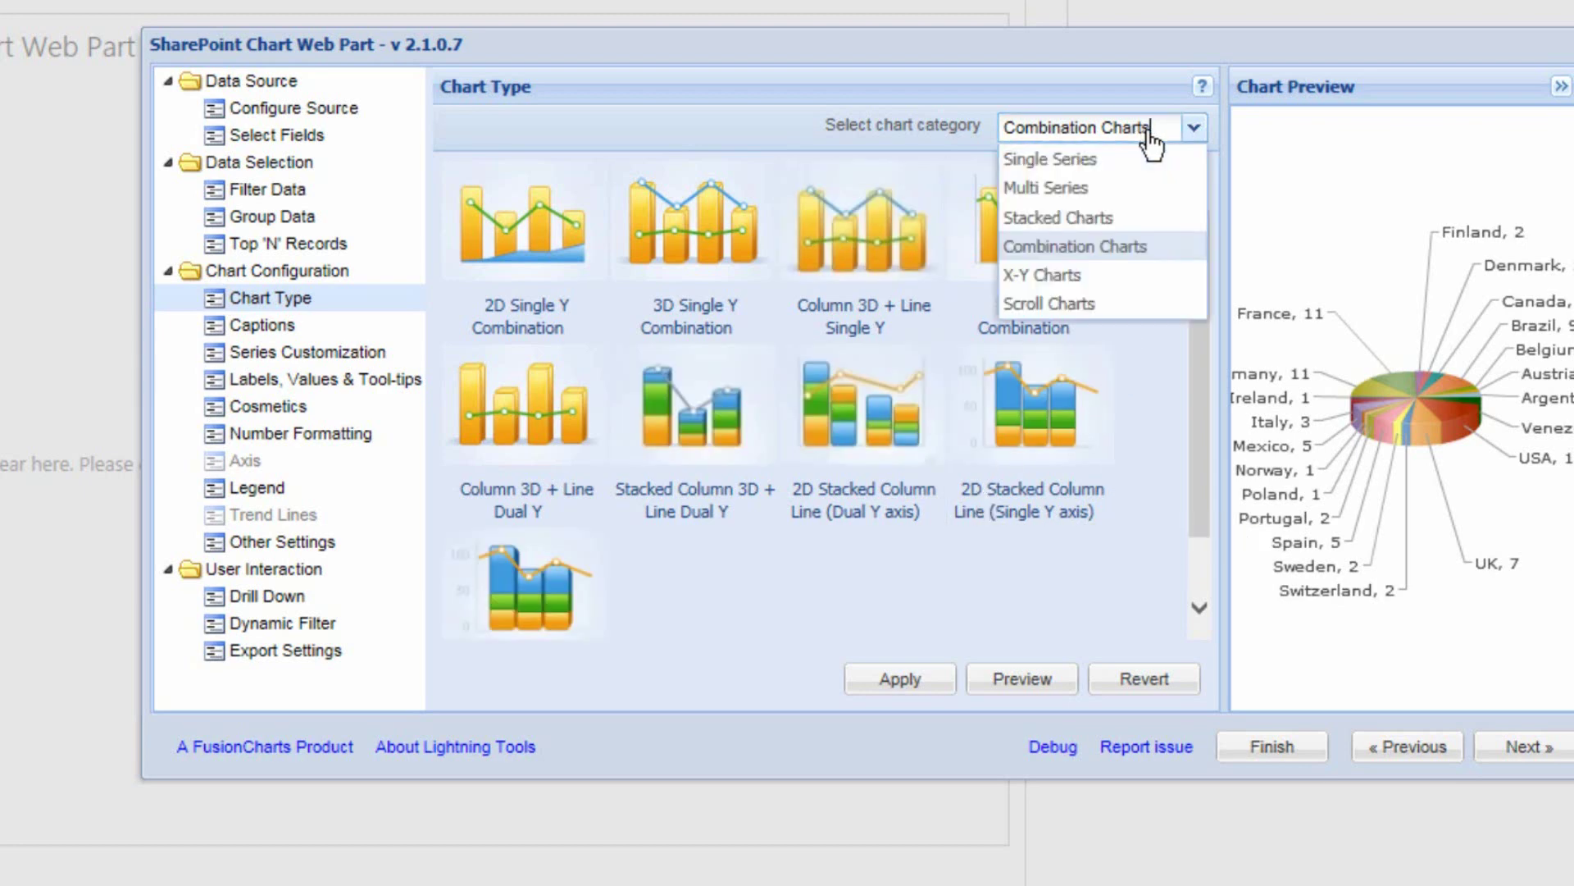
pyautogui.click(1117, 161)
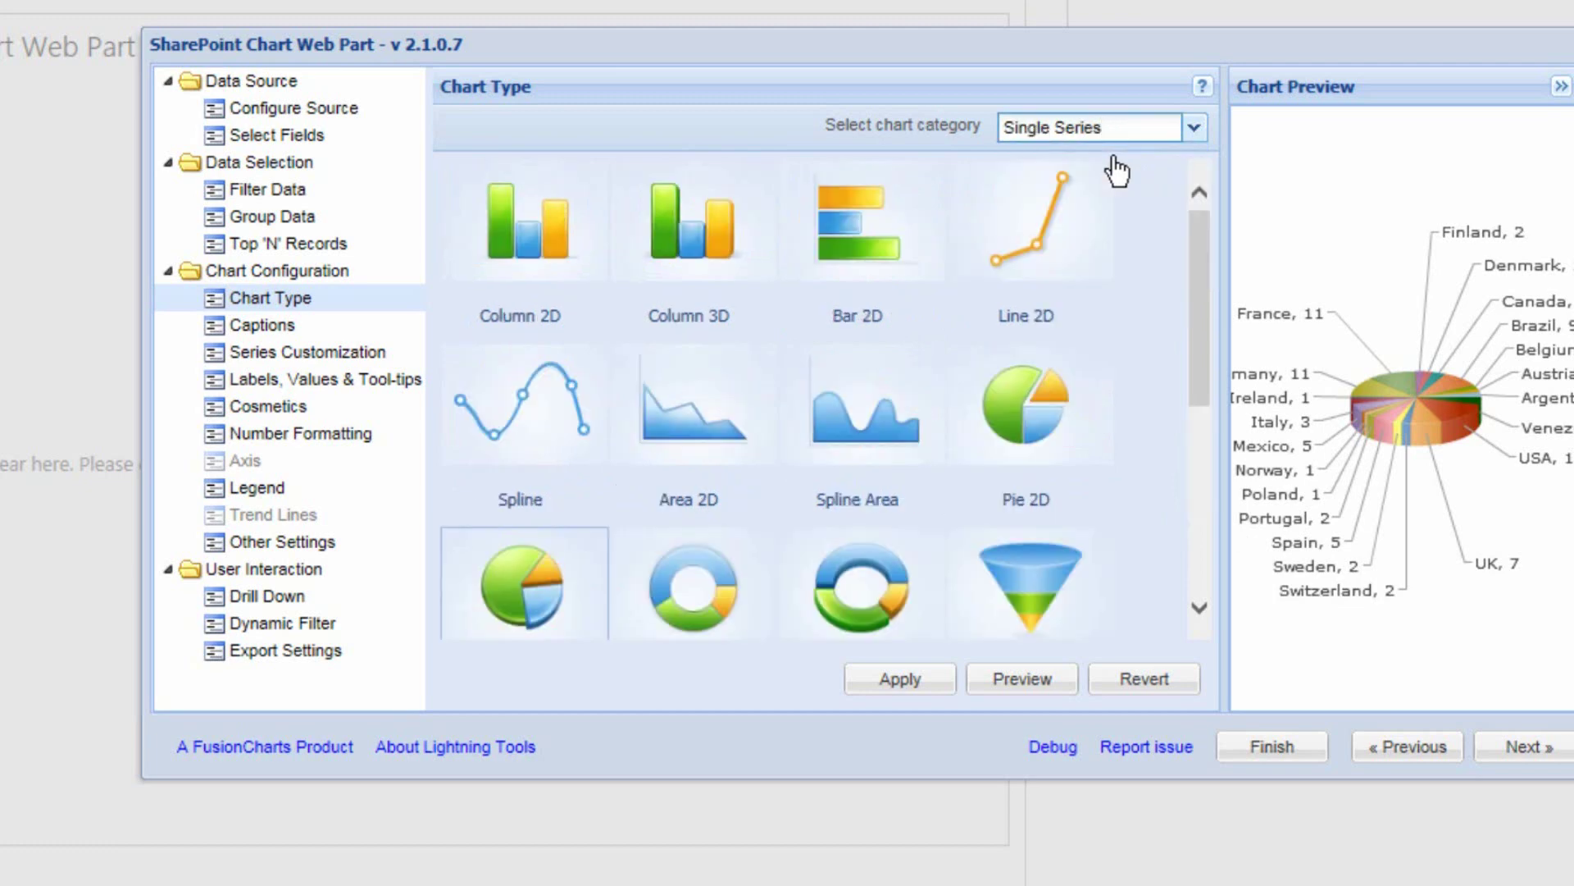
pyautogui.click(695, 239)
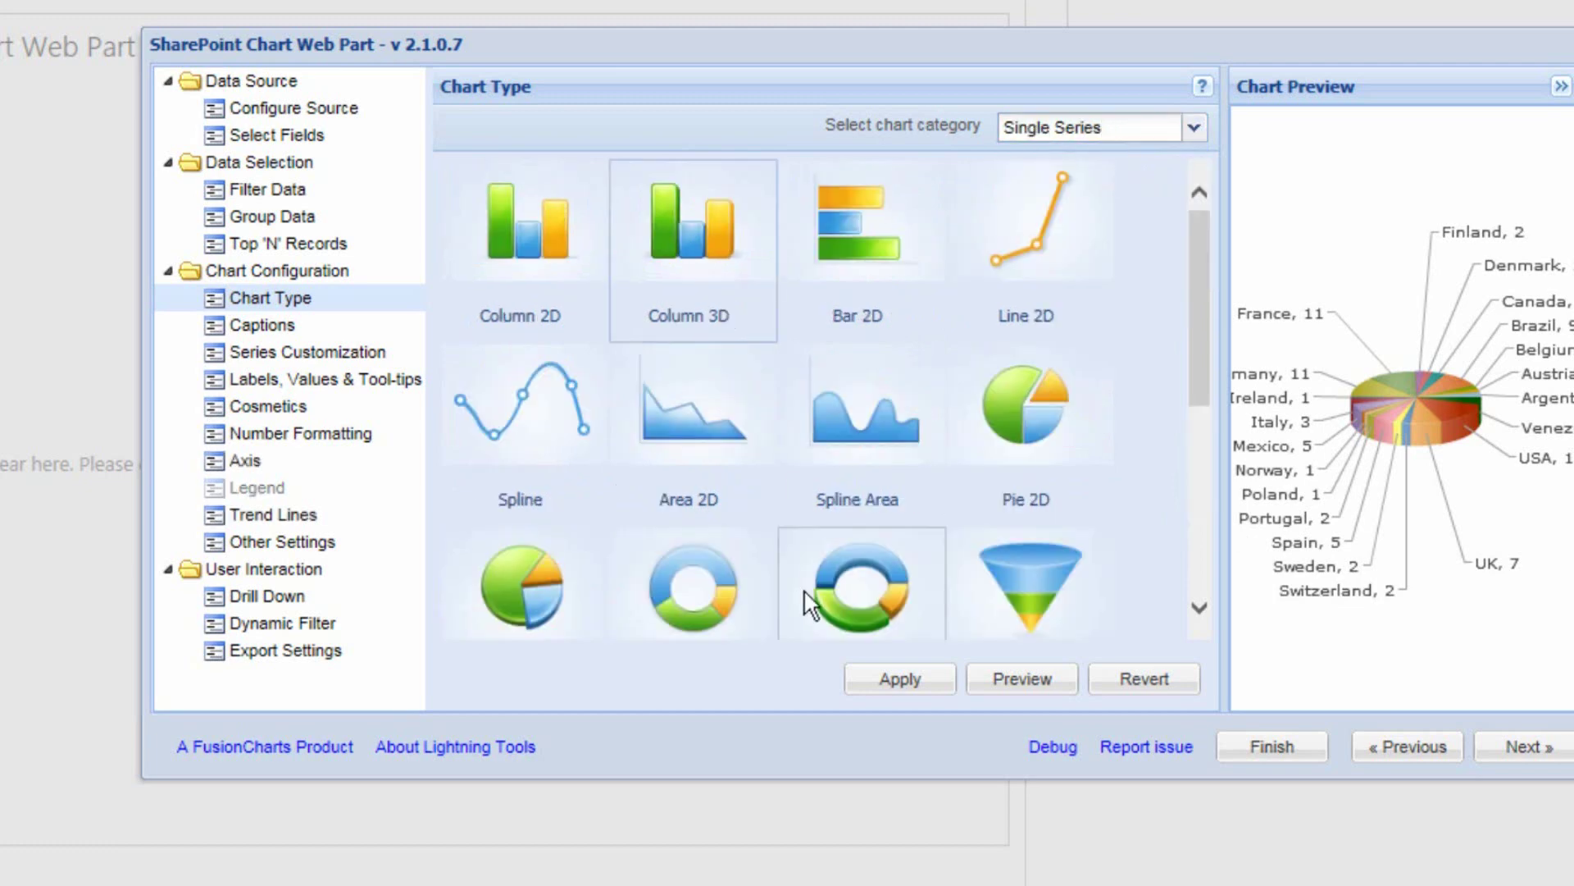
pyautogui.click(912, 681)
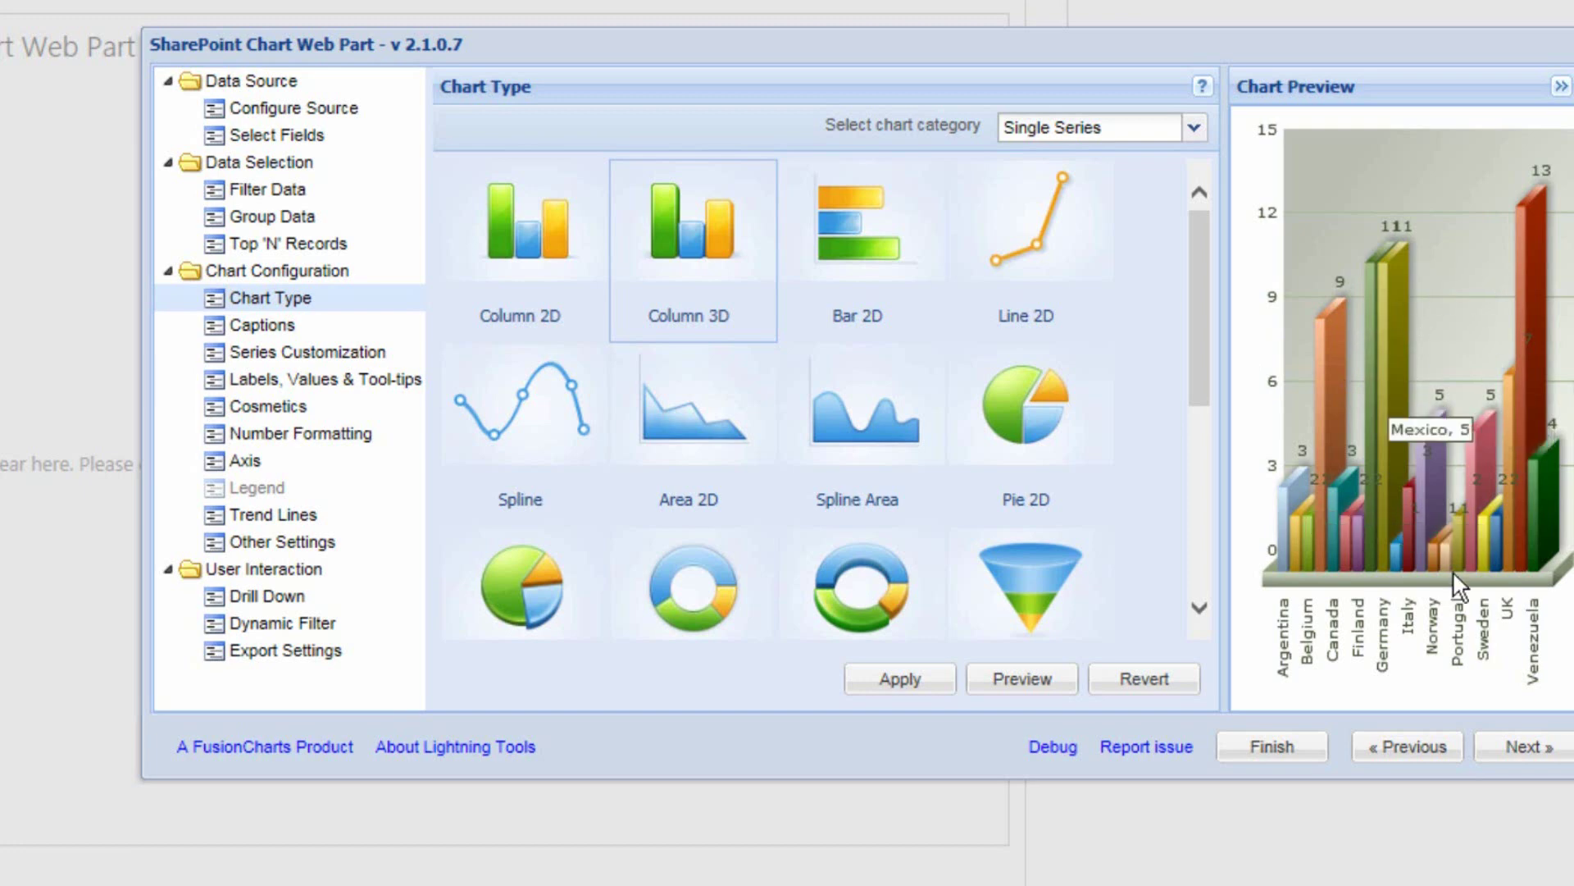
pyautogui.click(1540, 749)
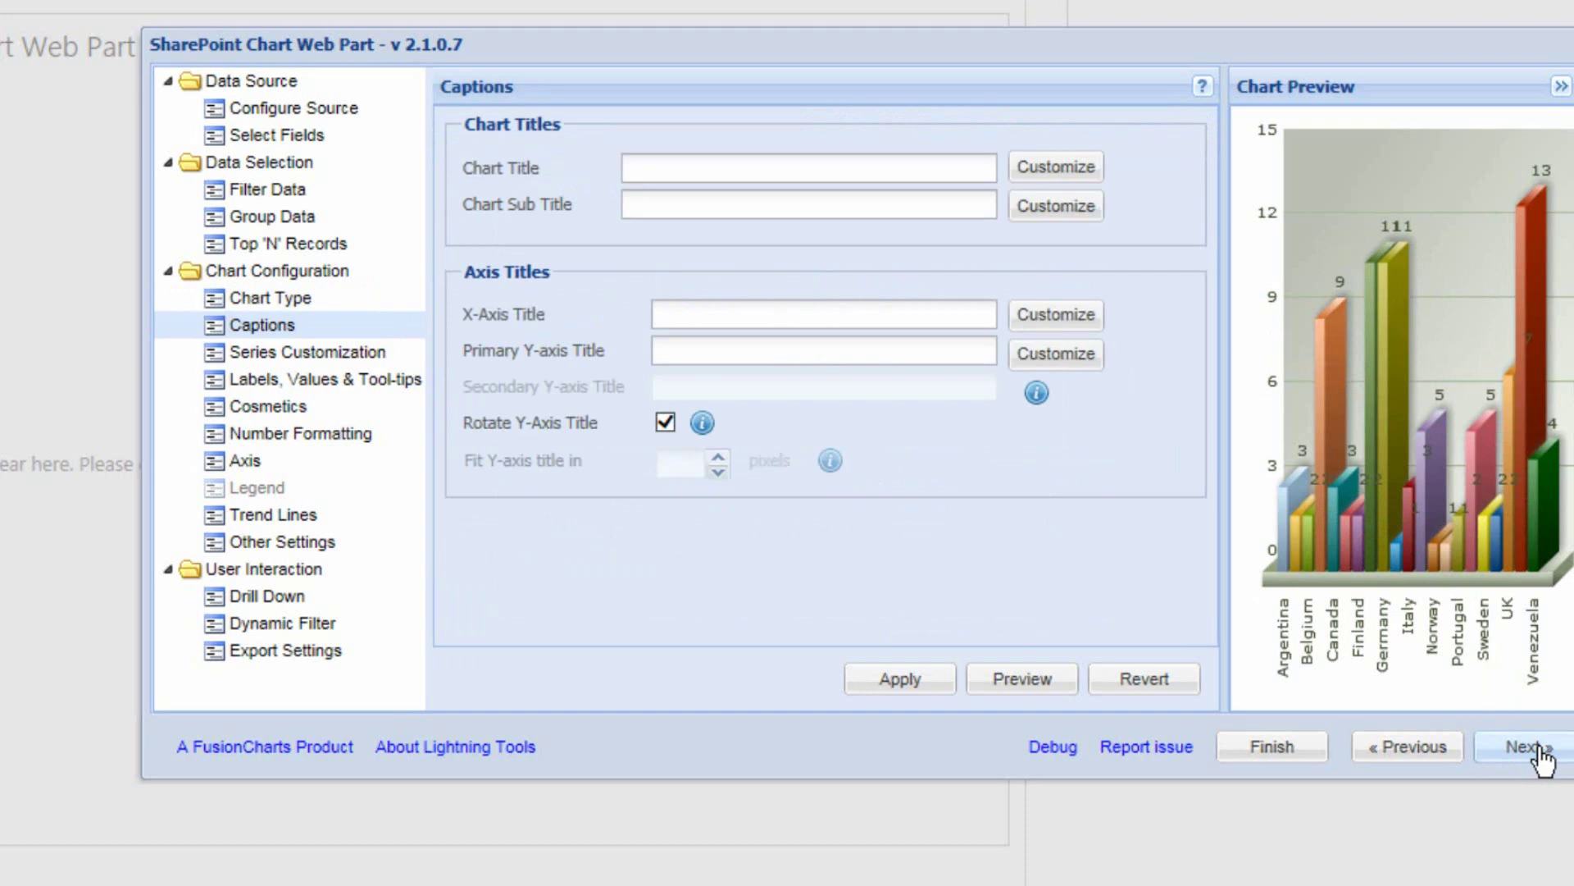
# Enter "Number of Customers per Country" as the chart title
pyautogui.click(820, 173)
pyautogui.write('Numb')
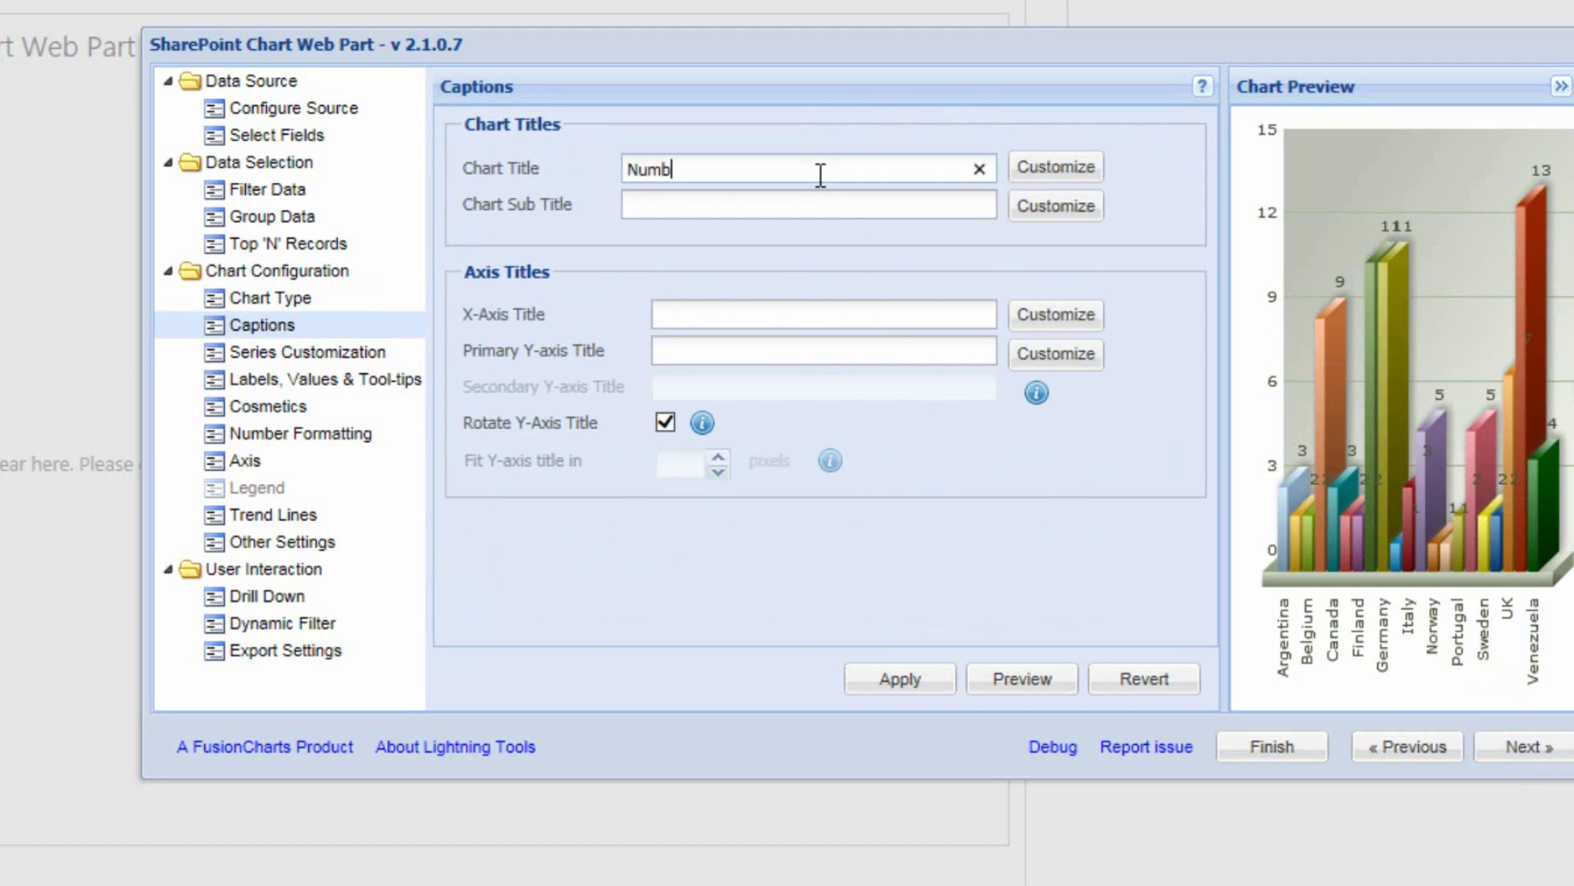
pyautogui.write('er of Cust')
pyautogui.write('omers')
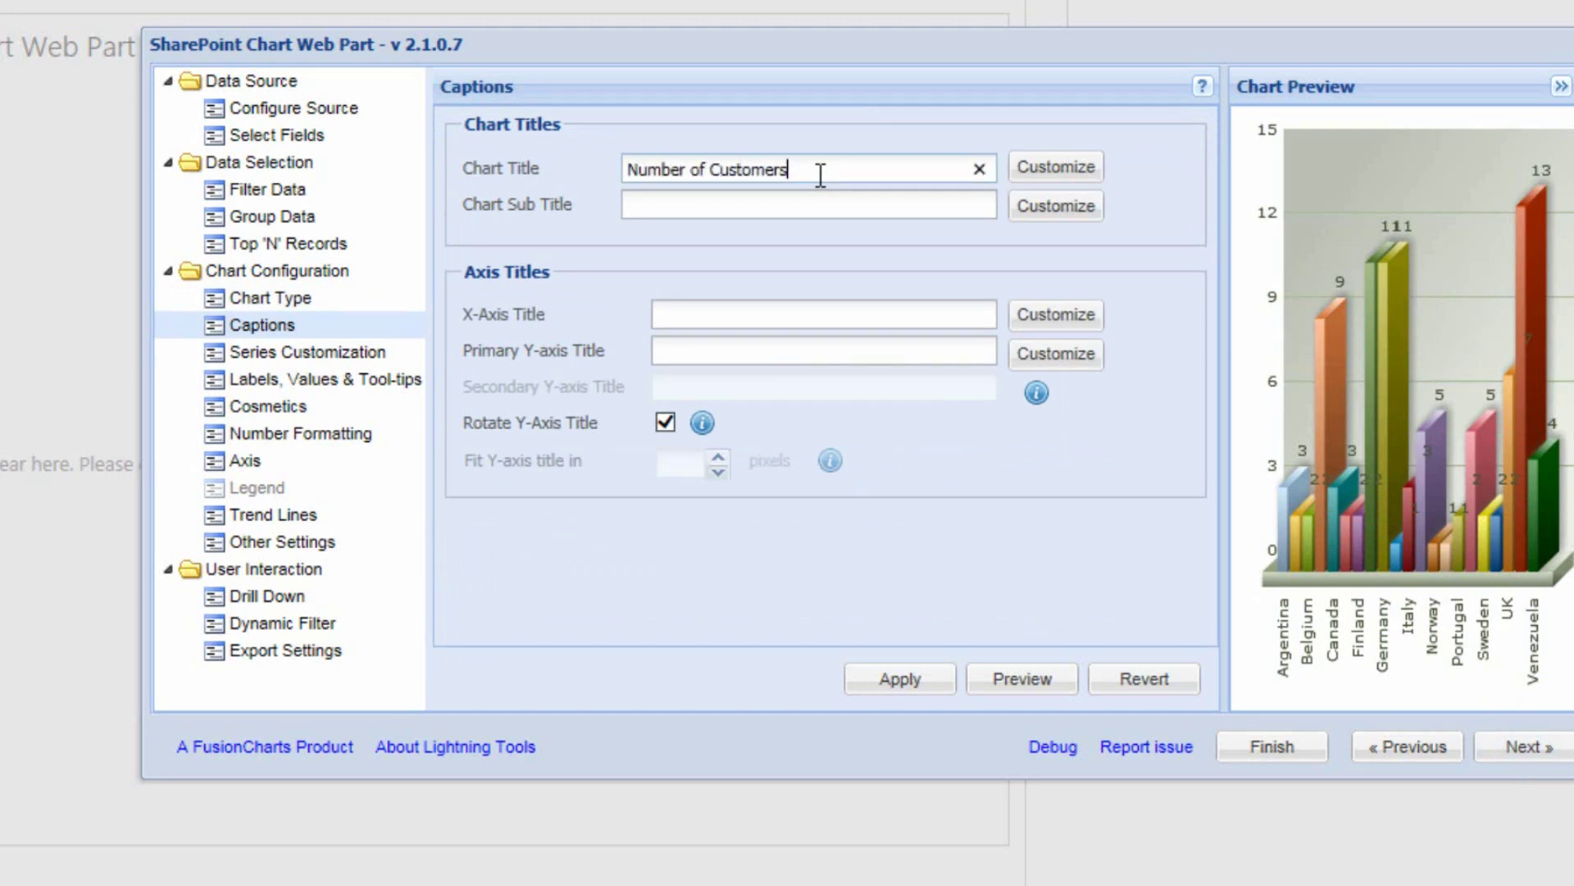
pyautogui.write(' per Country')
# Shorten the chart title to "Number of Customers" and set the chart subtitle to "per Country"
pyautogui.click(804, 197)
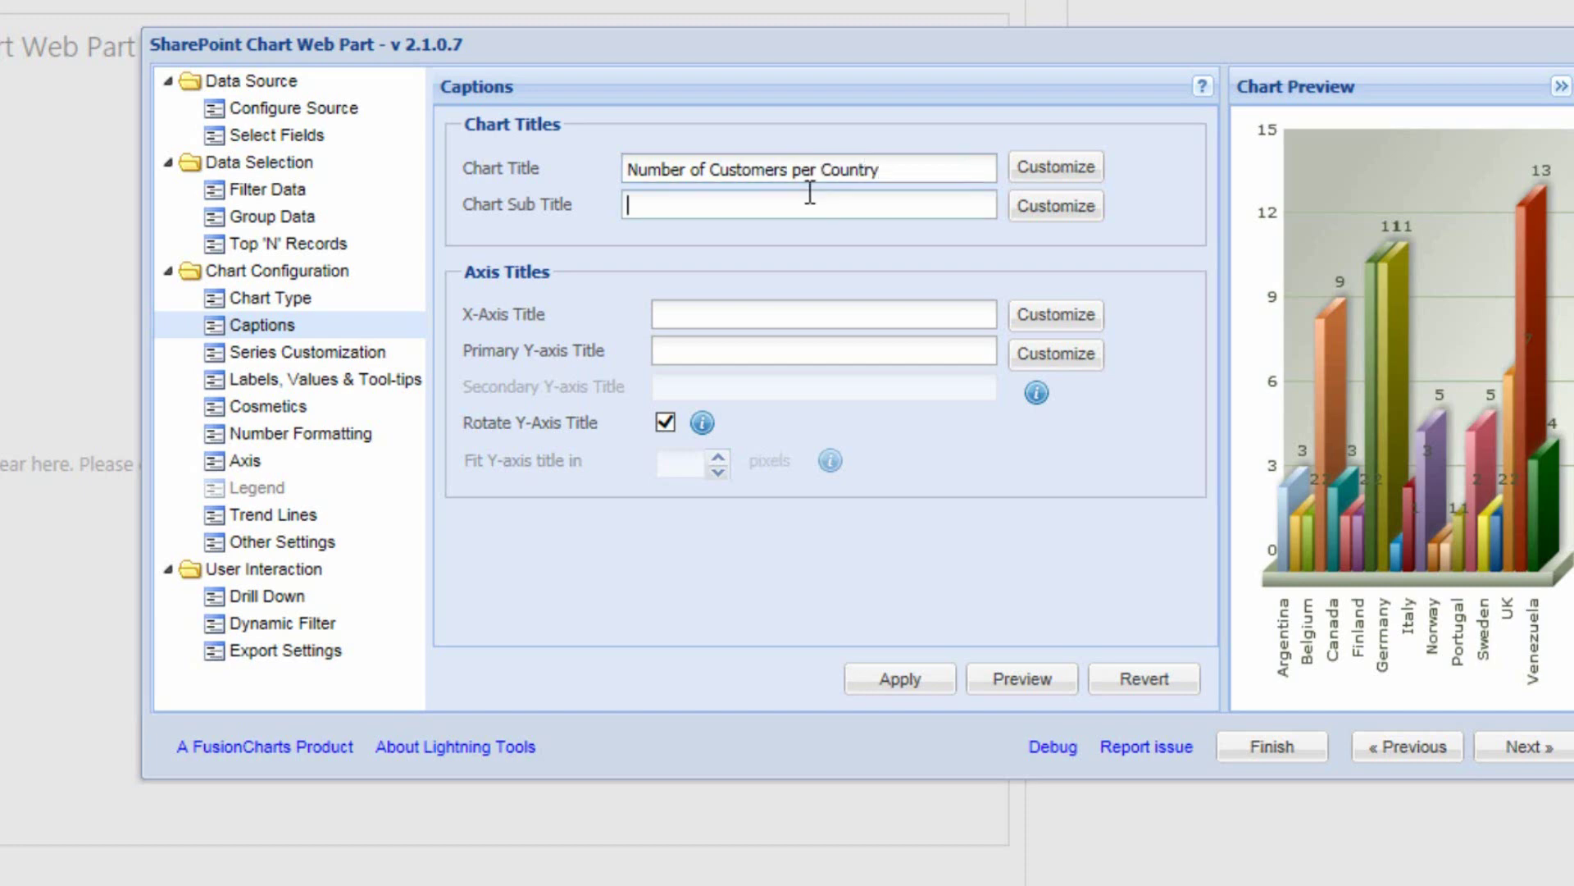
pyautogui.click(868, 199)
pyautogui.moveTo(902, 175); pyautogui.dragTo(798, 179)
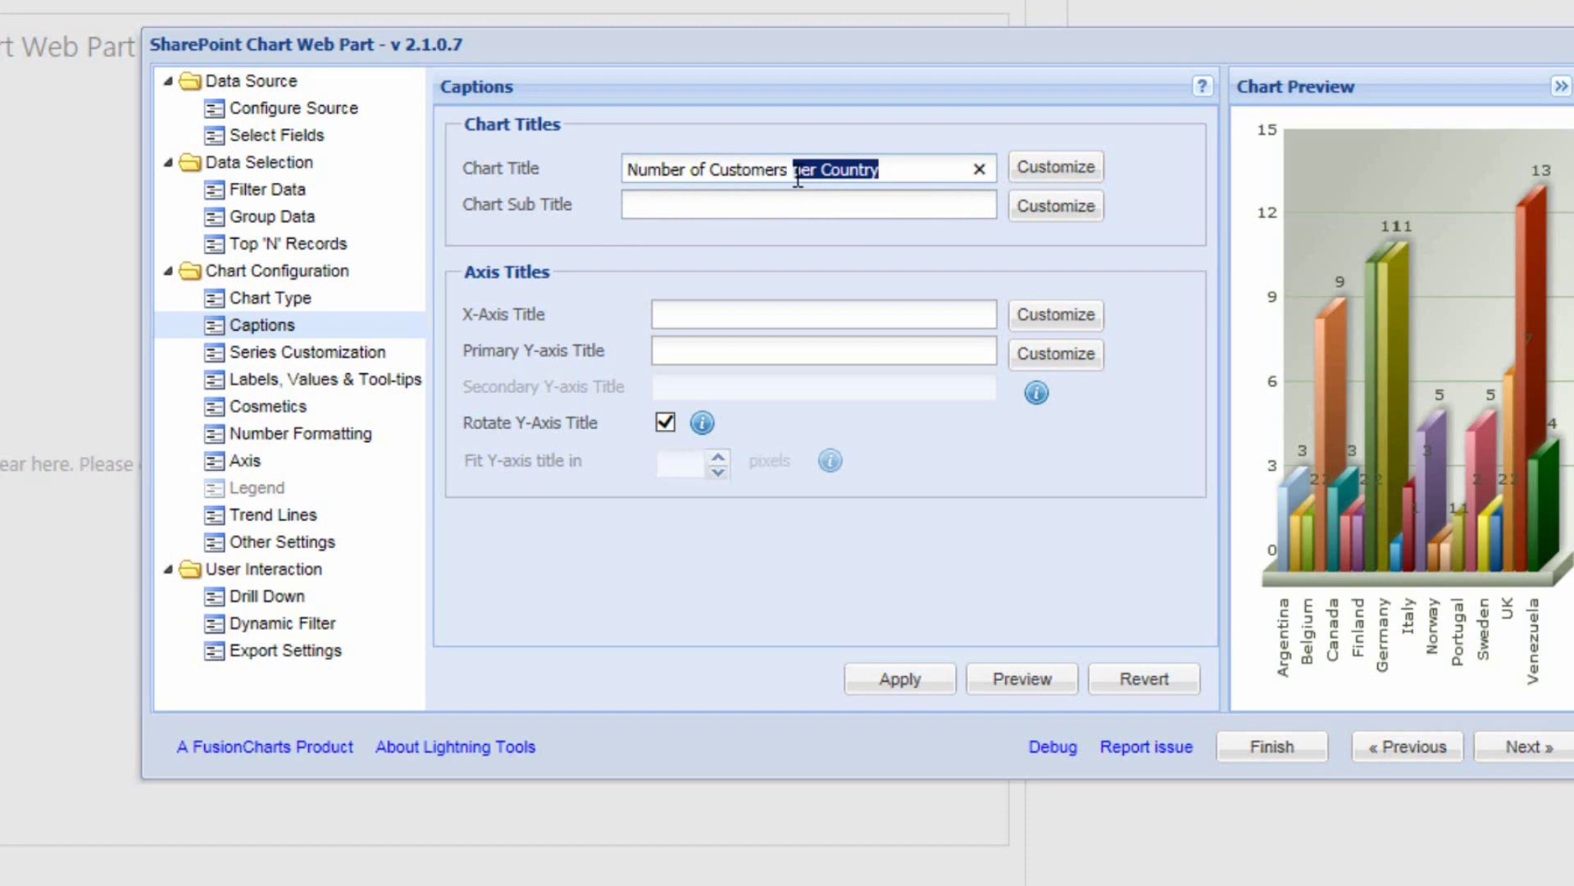
pyautogui.press('BackSpace')
pyautogui.click(730, 202)
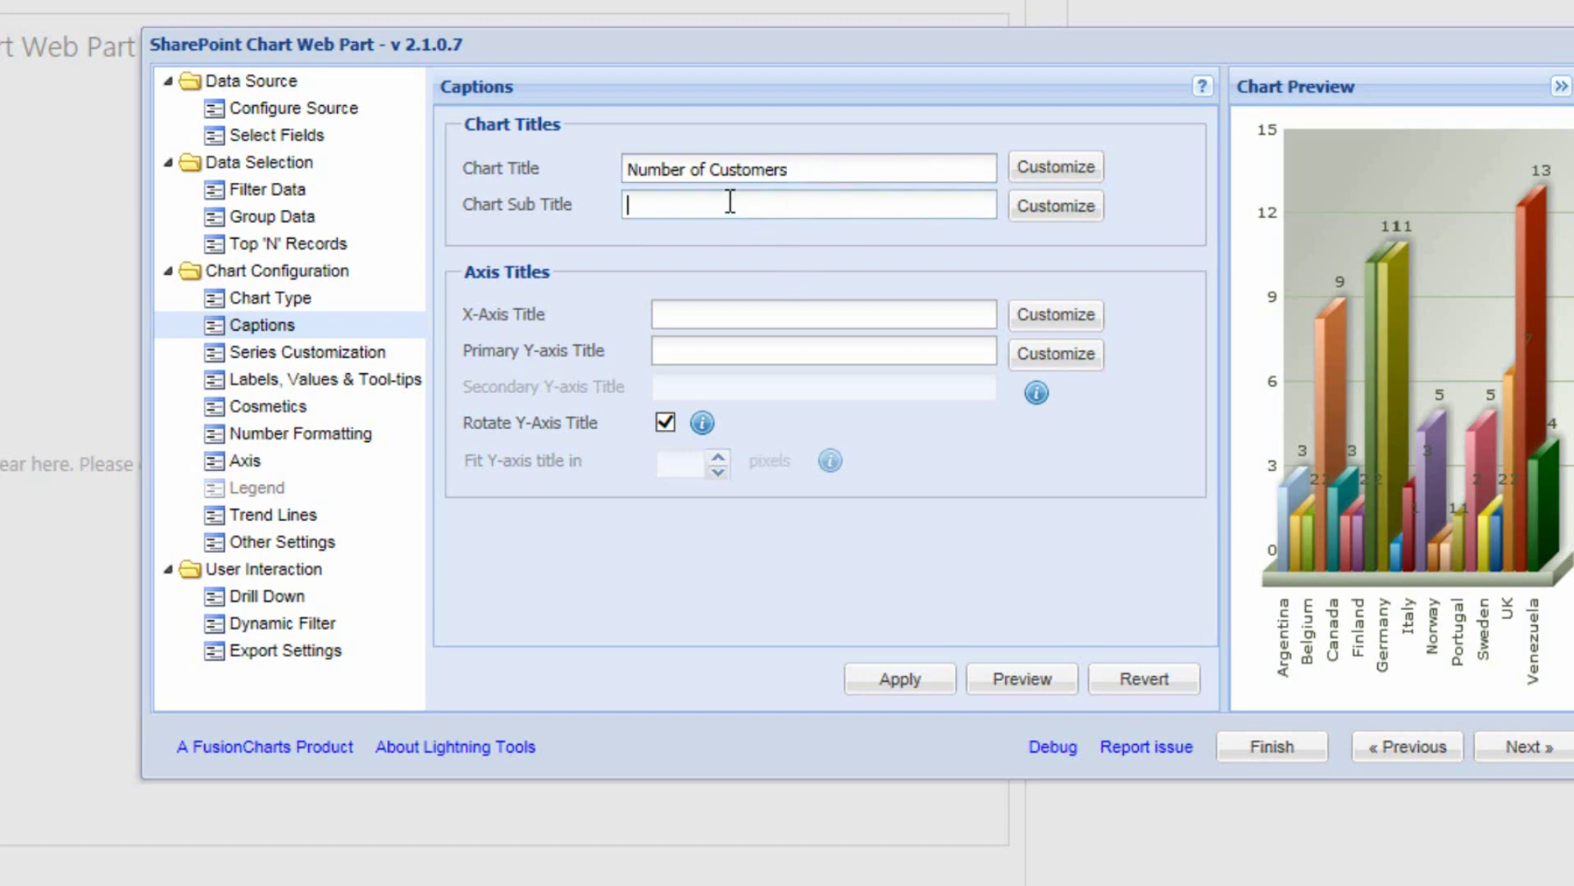
pyautogui.write('per Country')
pyautogui.click(838, 243)
# Set the X-axis title to "Country" and the primary Y-axis title to "Number of Customers"
pyautogui.click(734, 320)
pyautogui.write('Country')
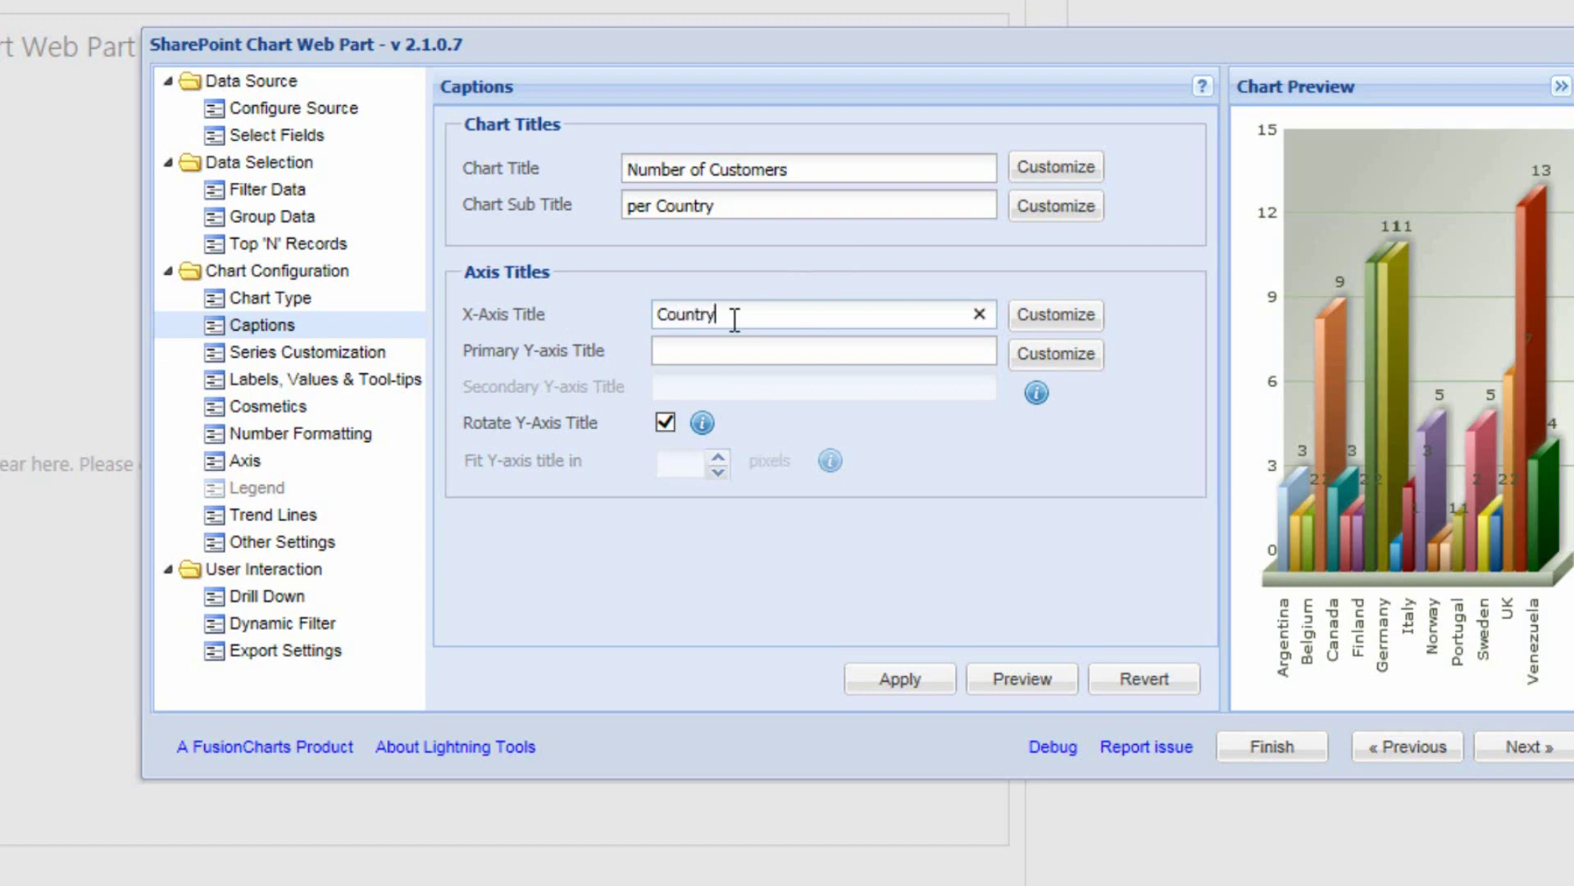
pyautogui.click(804, 363)
pyautogui.write('T')
pyautogui.press('BackSpace')
pyautogui.write('Number of Customers')
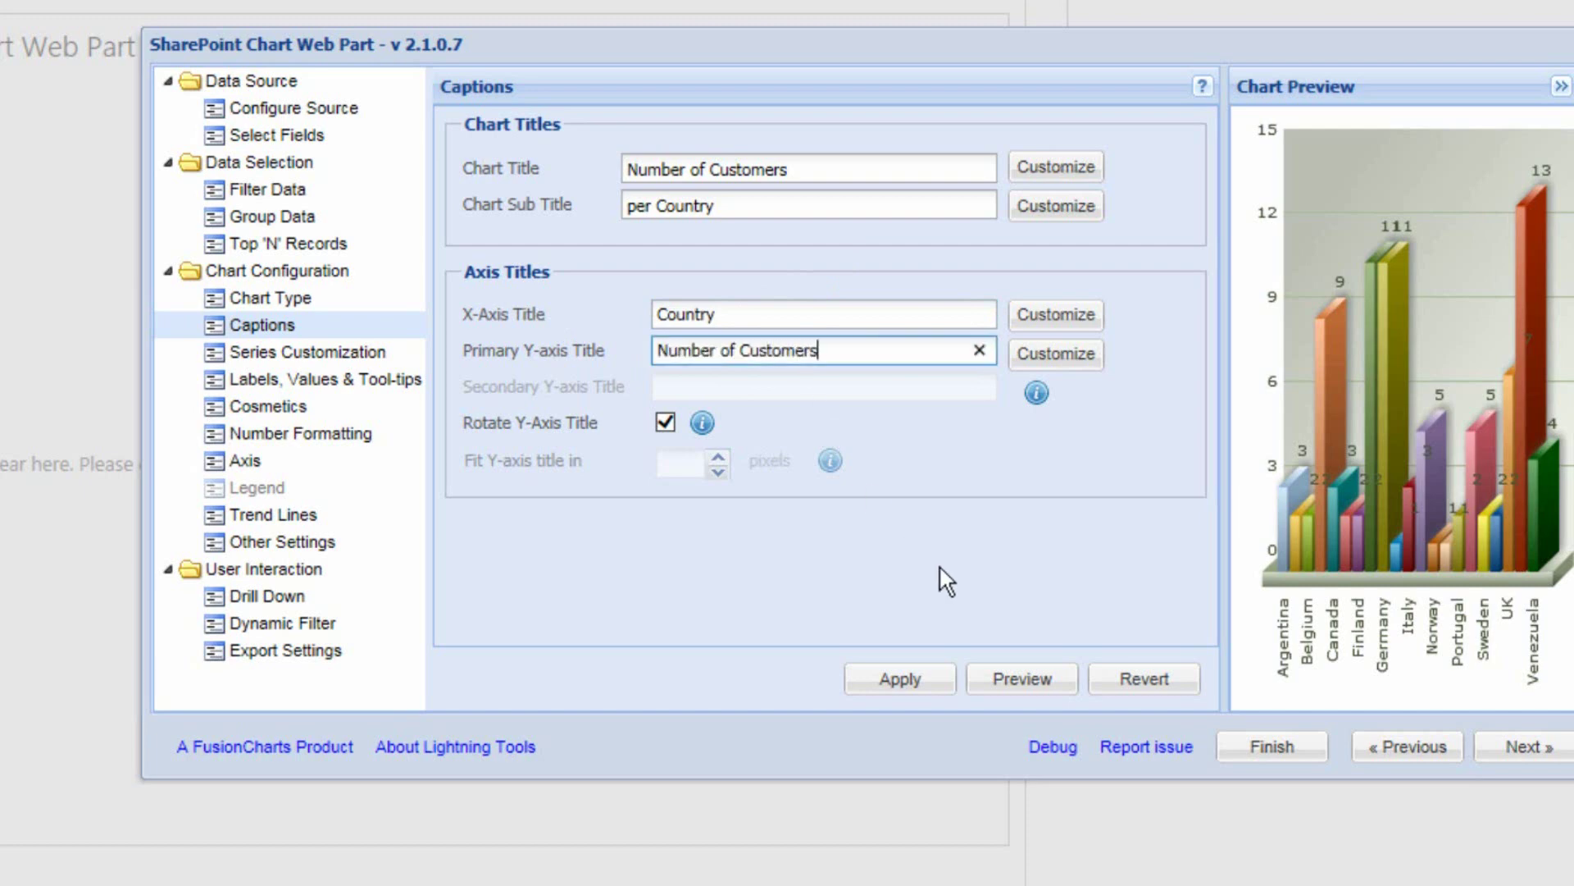
# Preview the captions on the chart and save them while moving on to the Series Customization settings
pyautogui.click(995, 679)
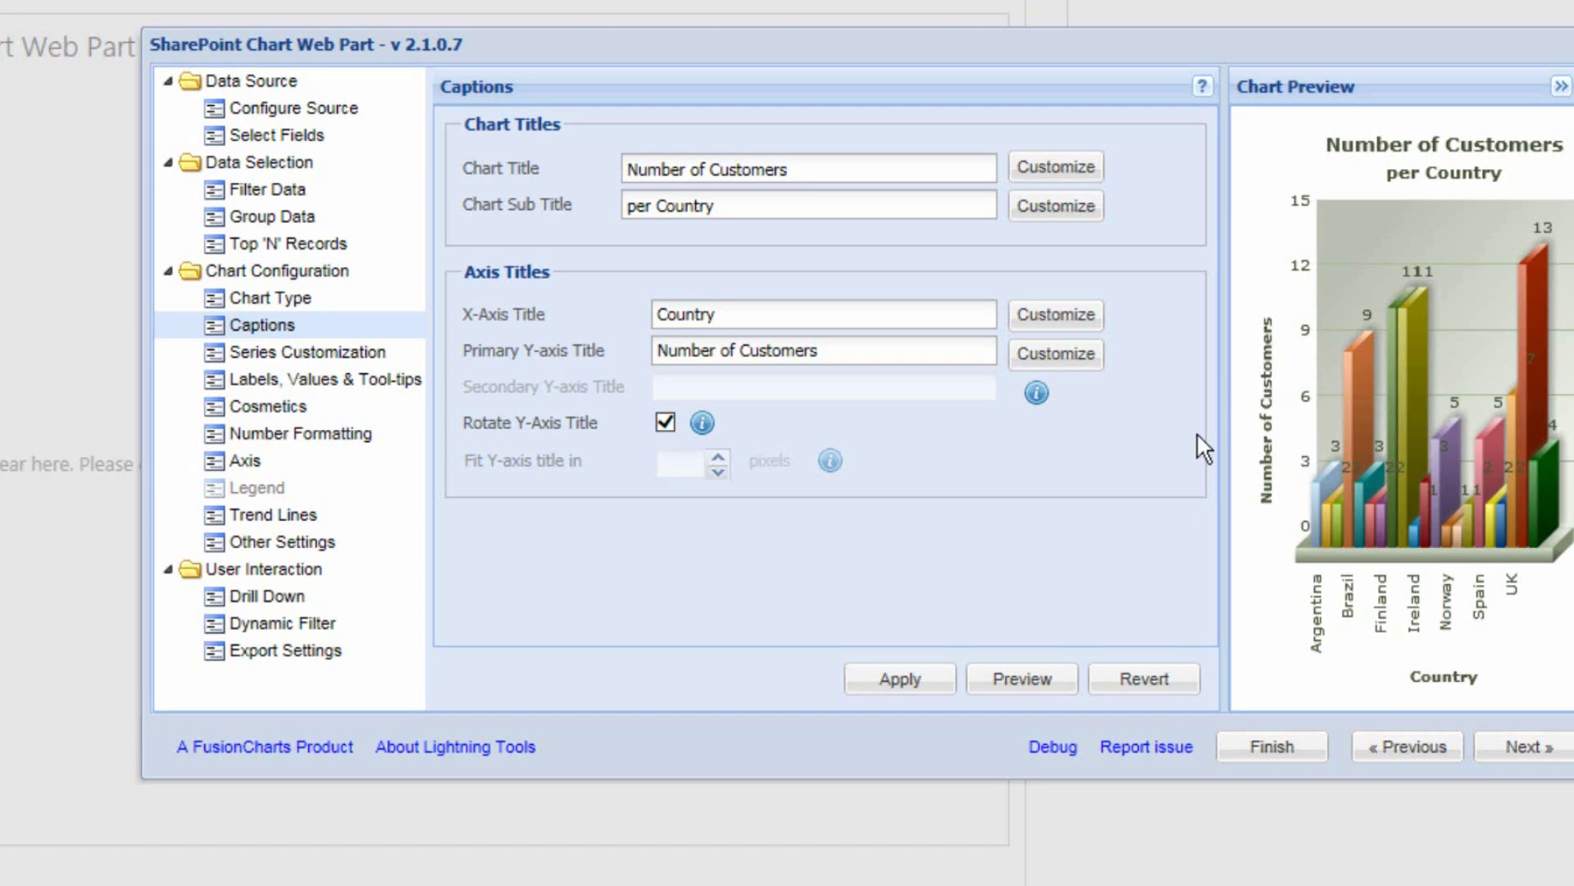
pyautogui.click(373, 361)
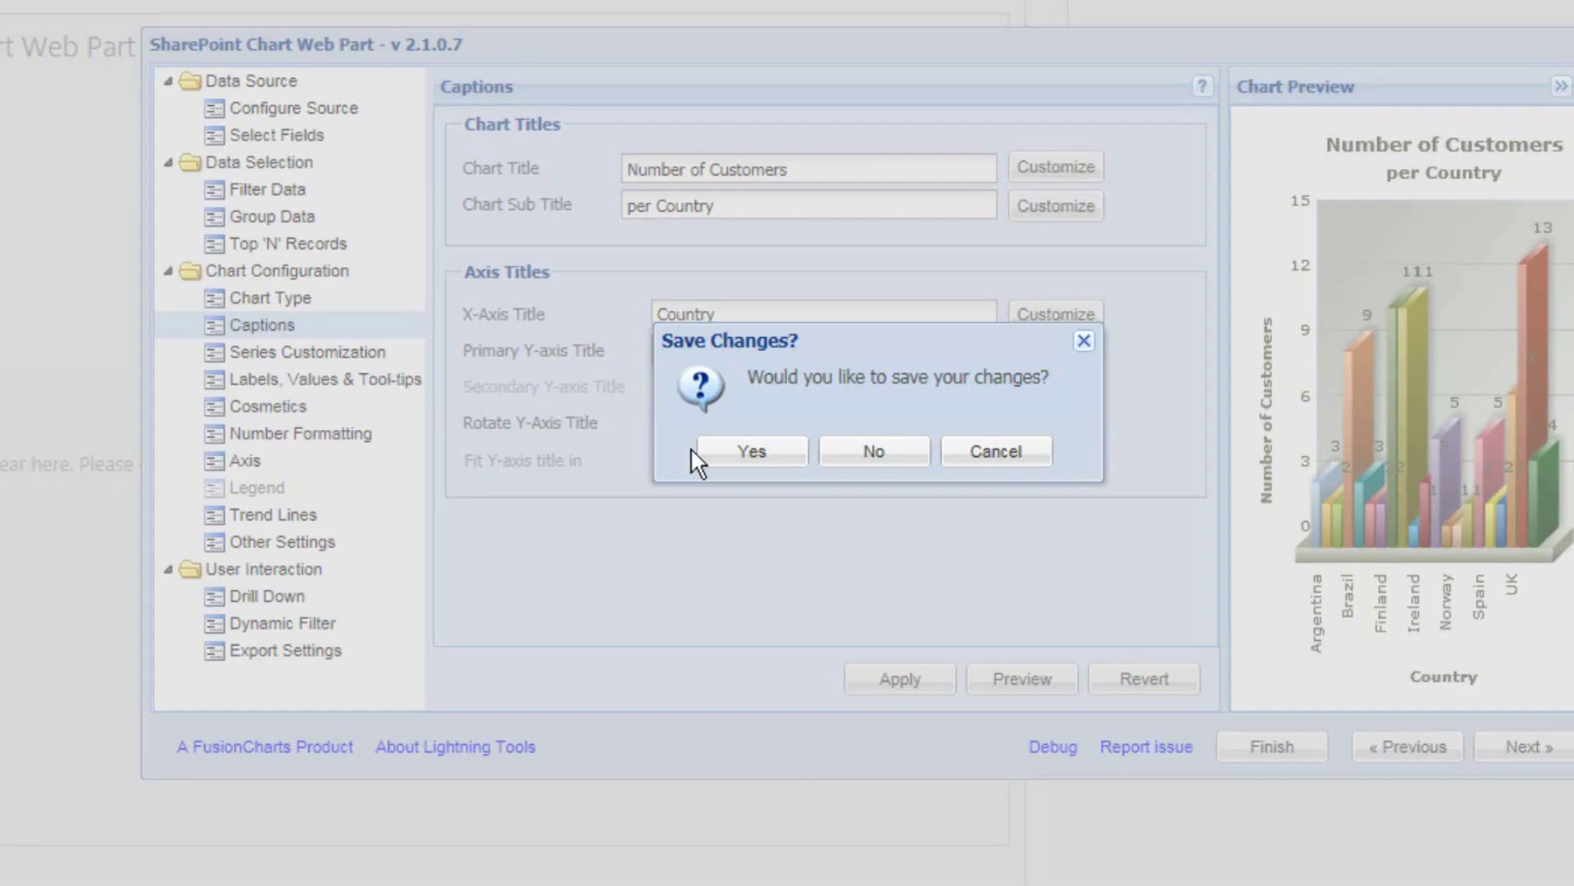
pyautogui.click(720, 456)
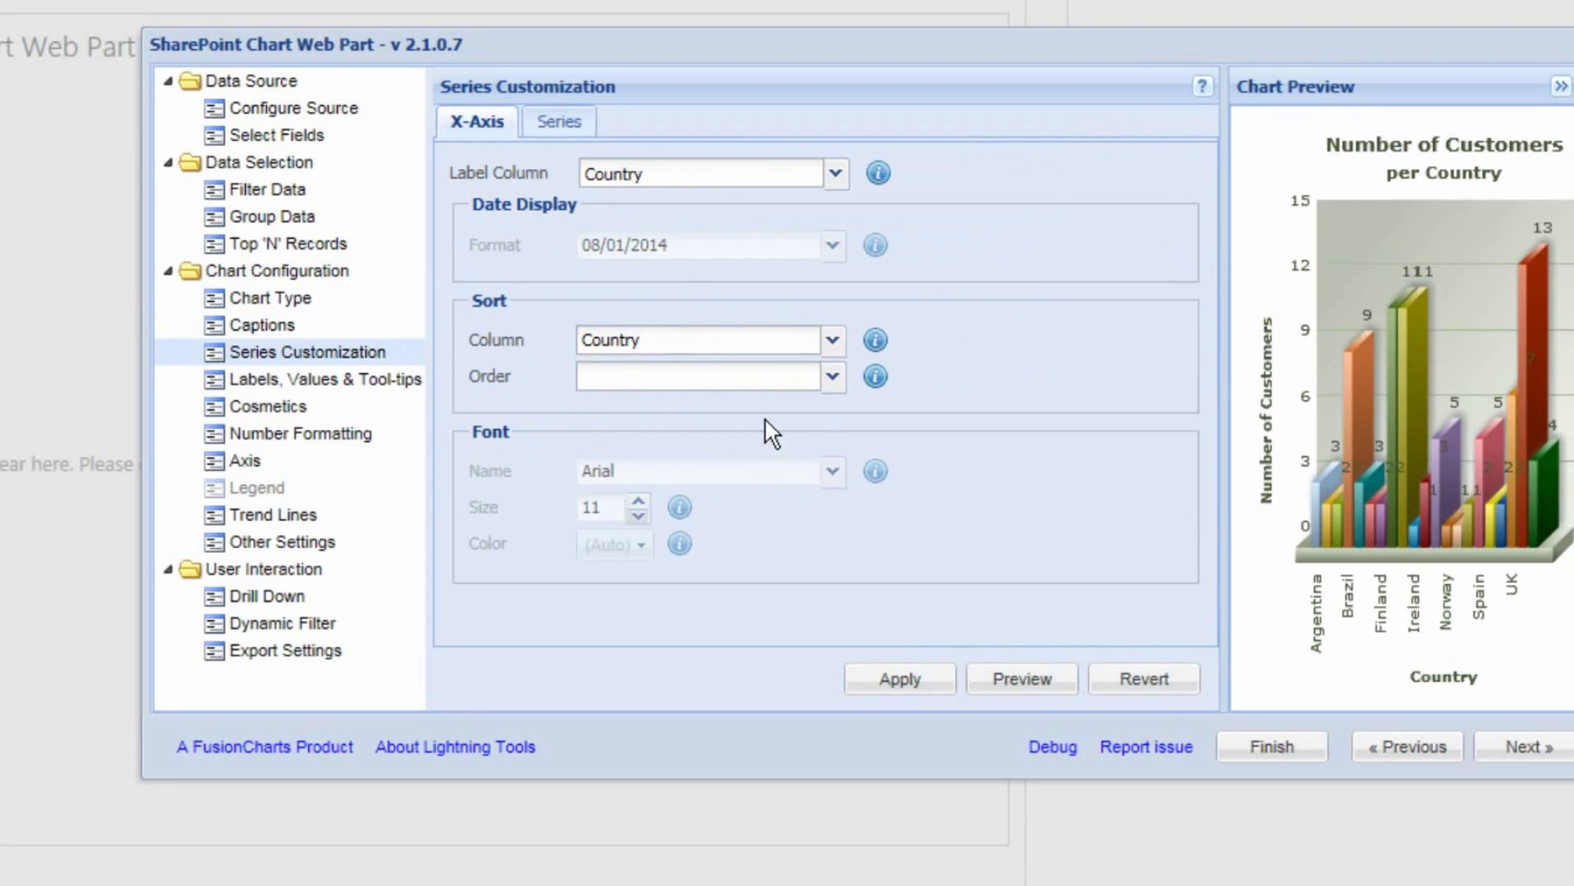
# Review the chart's series settings and its tool-tip and data plot options
pyautogui.click(566, 123)
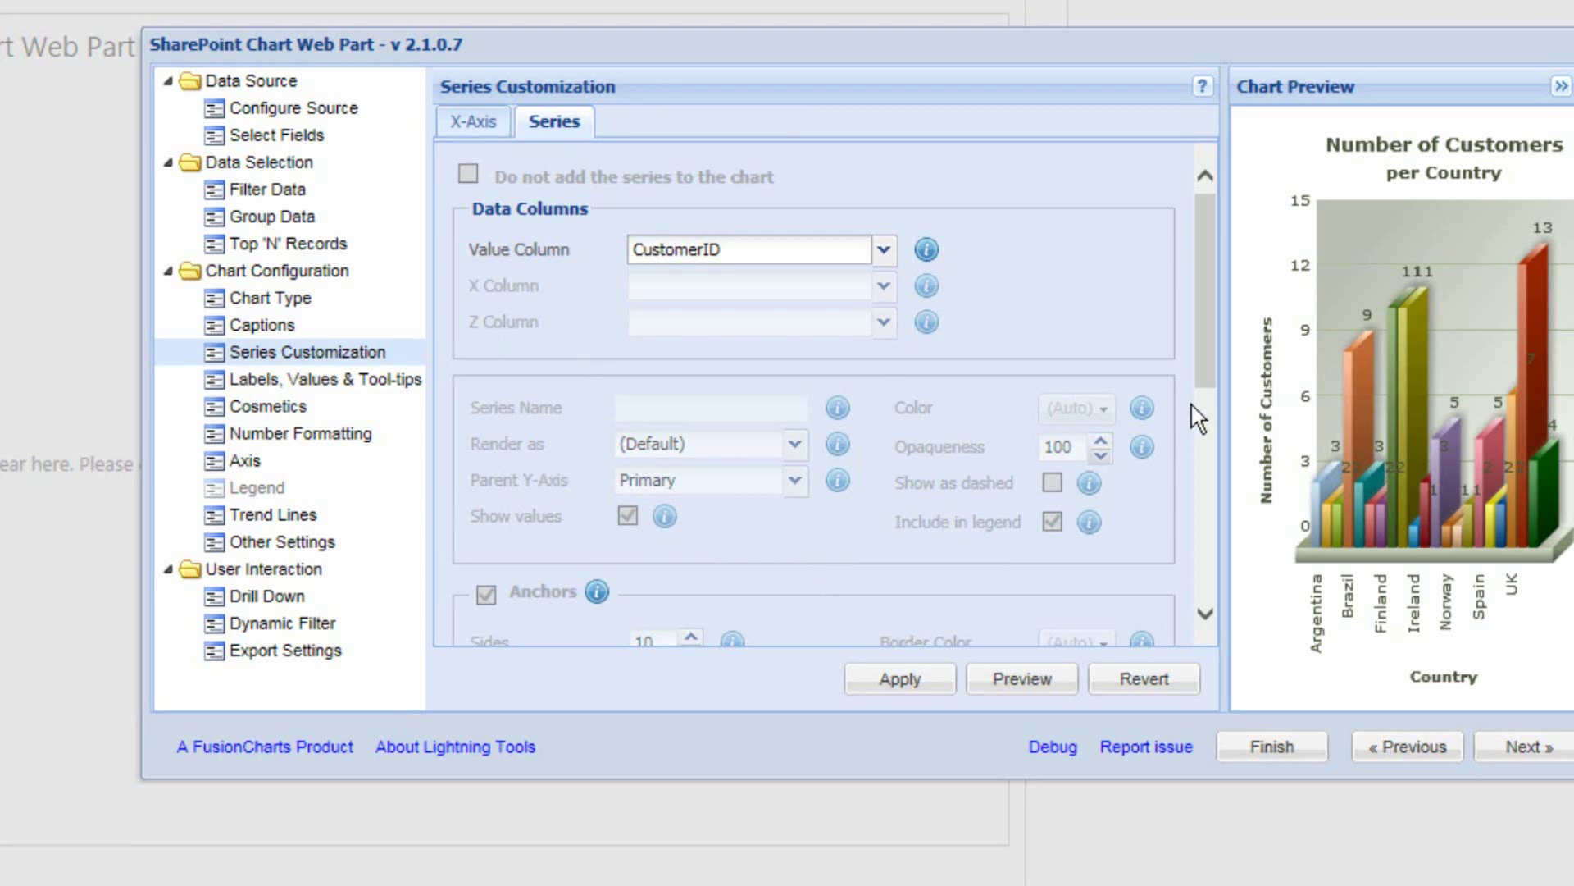
pyautogui.moveTo(1209, 344); pyautogui.dragTo(1189, 262)
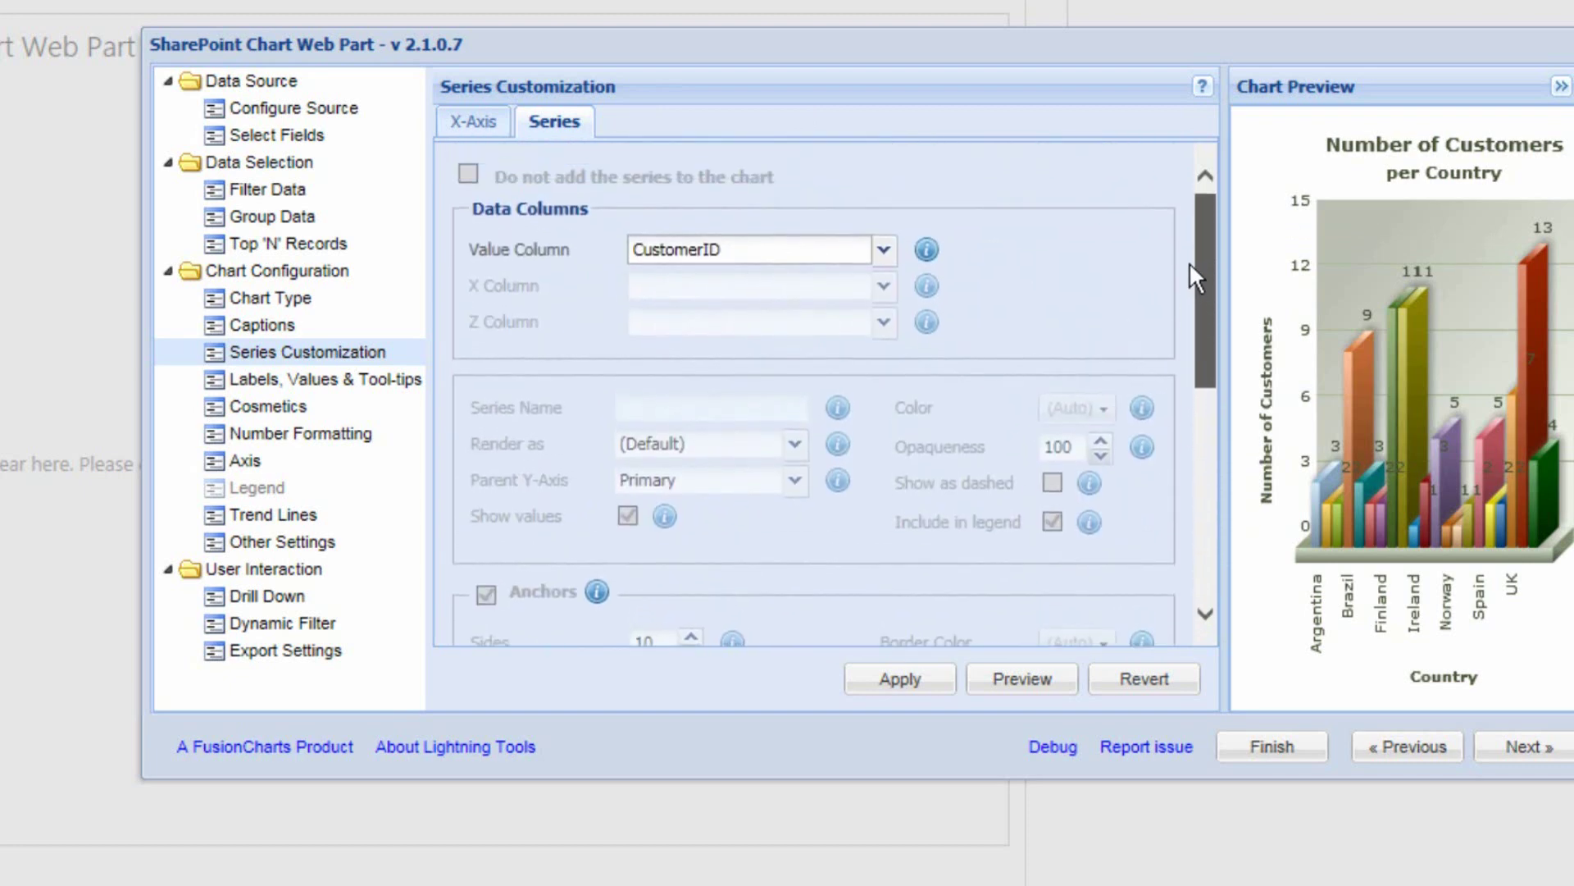
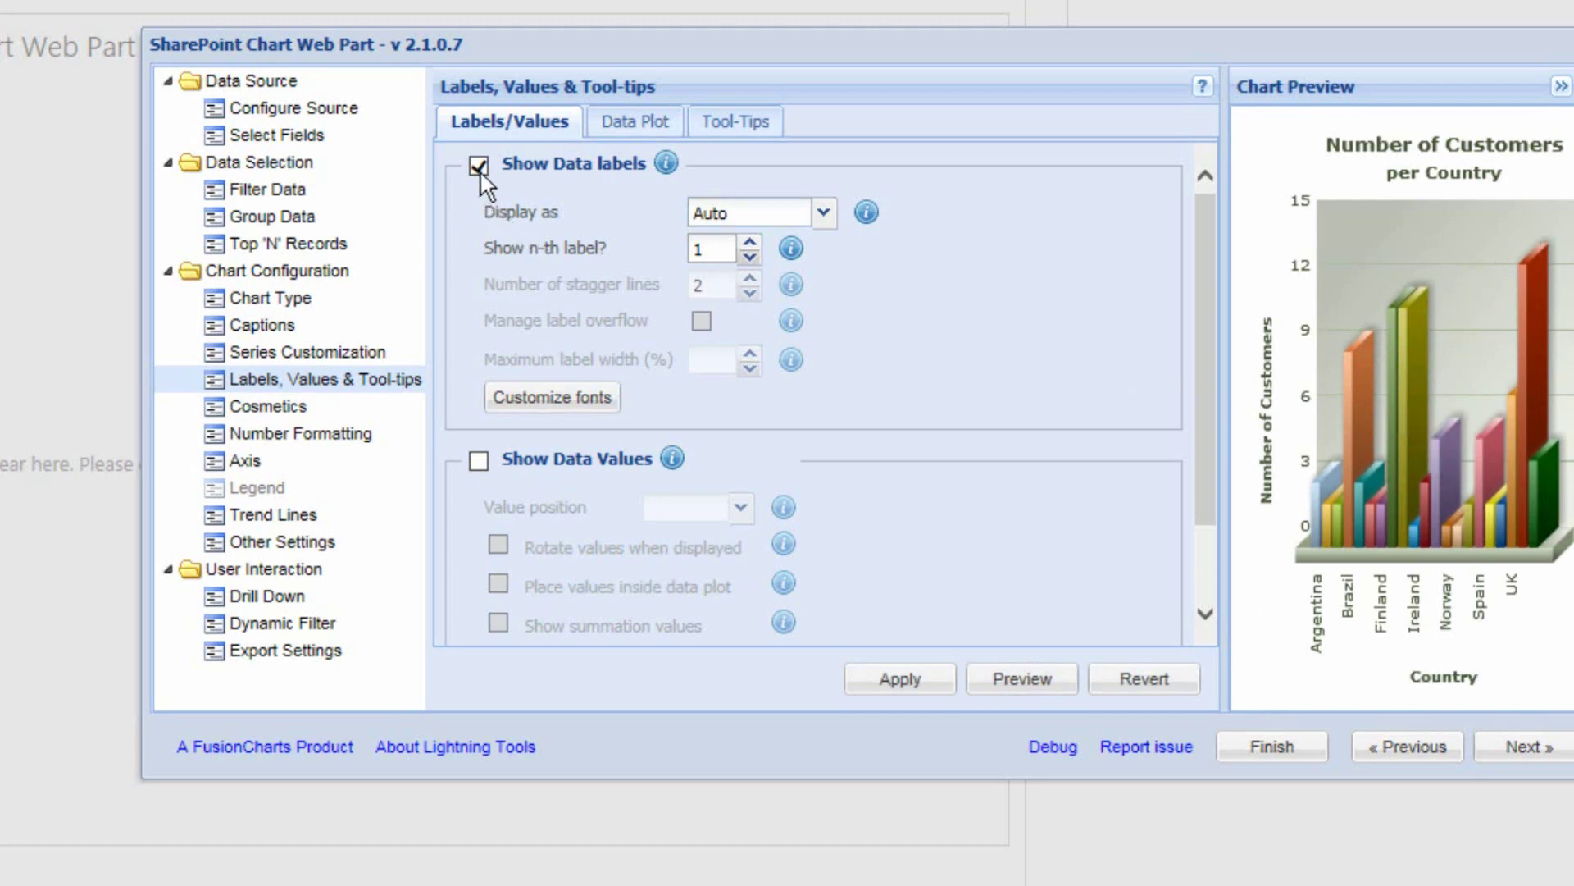
pyautogui.moveTo(1405, 361)
pyautogui.click(726, 124)
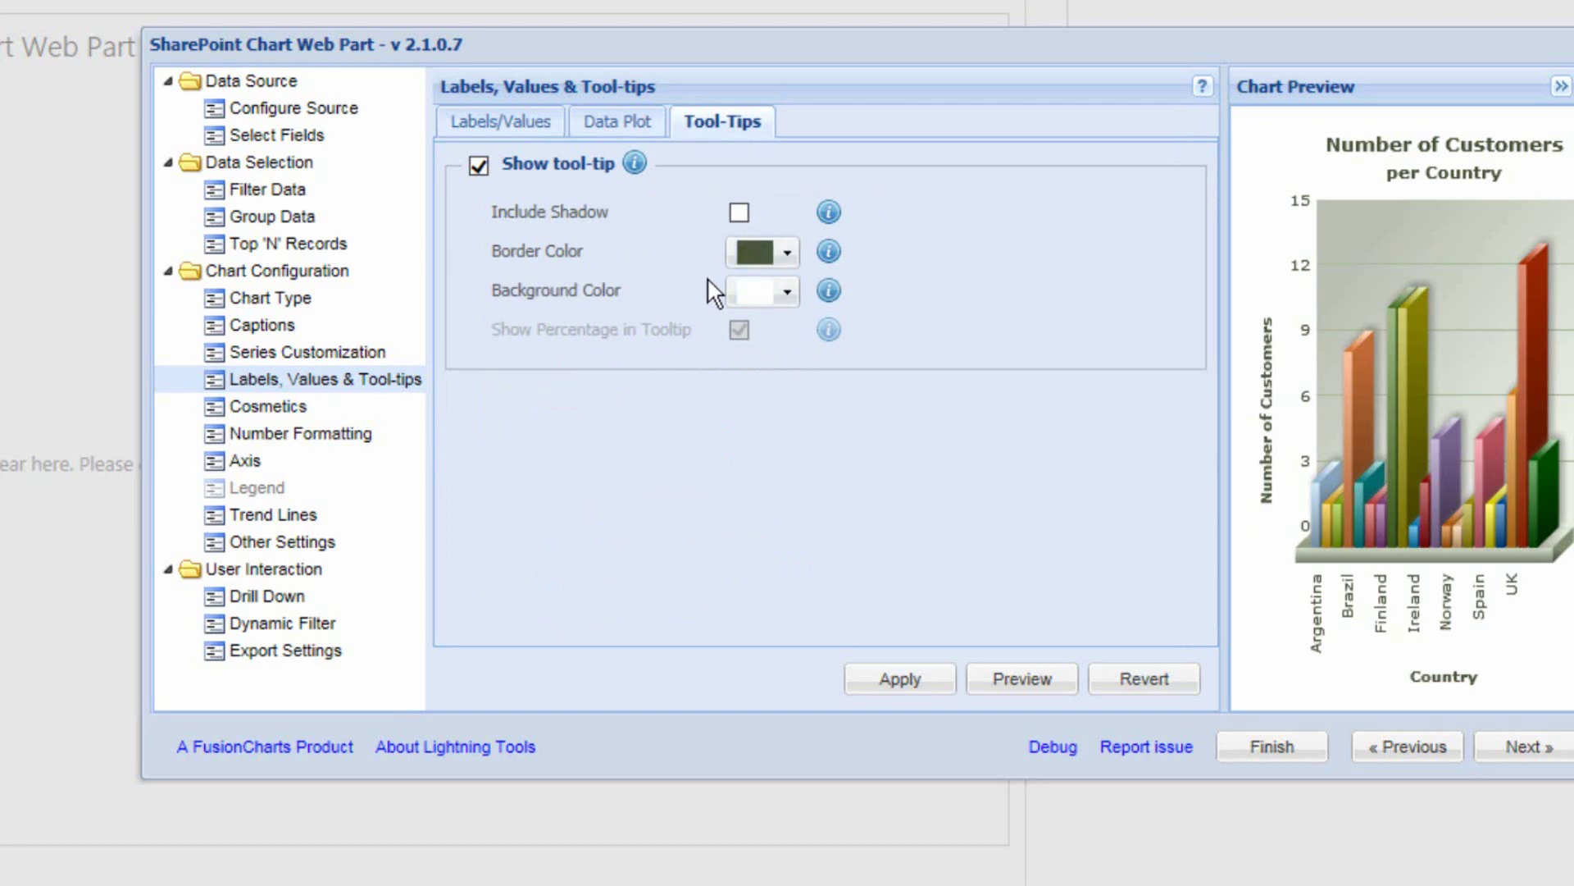
pyautogui.click(628, 123)
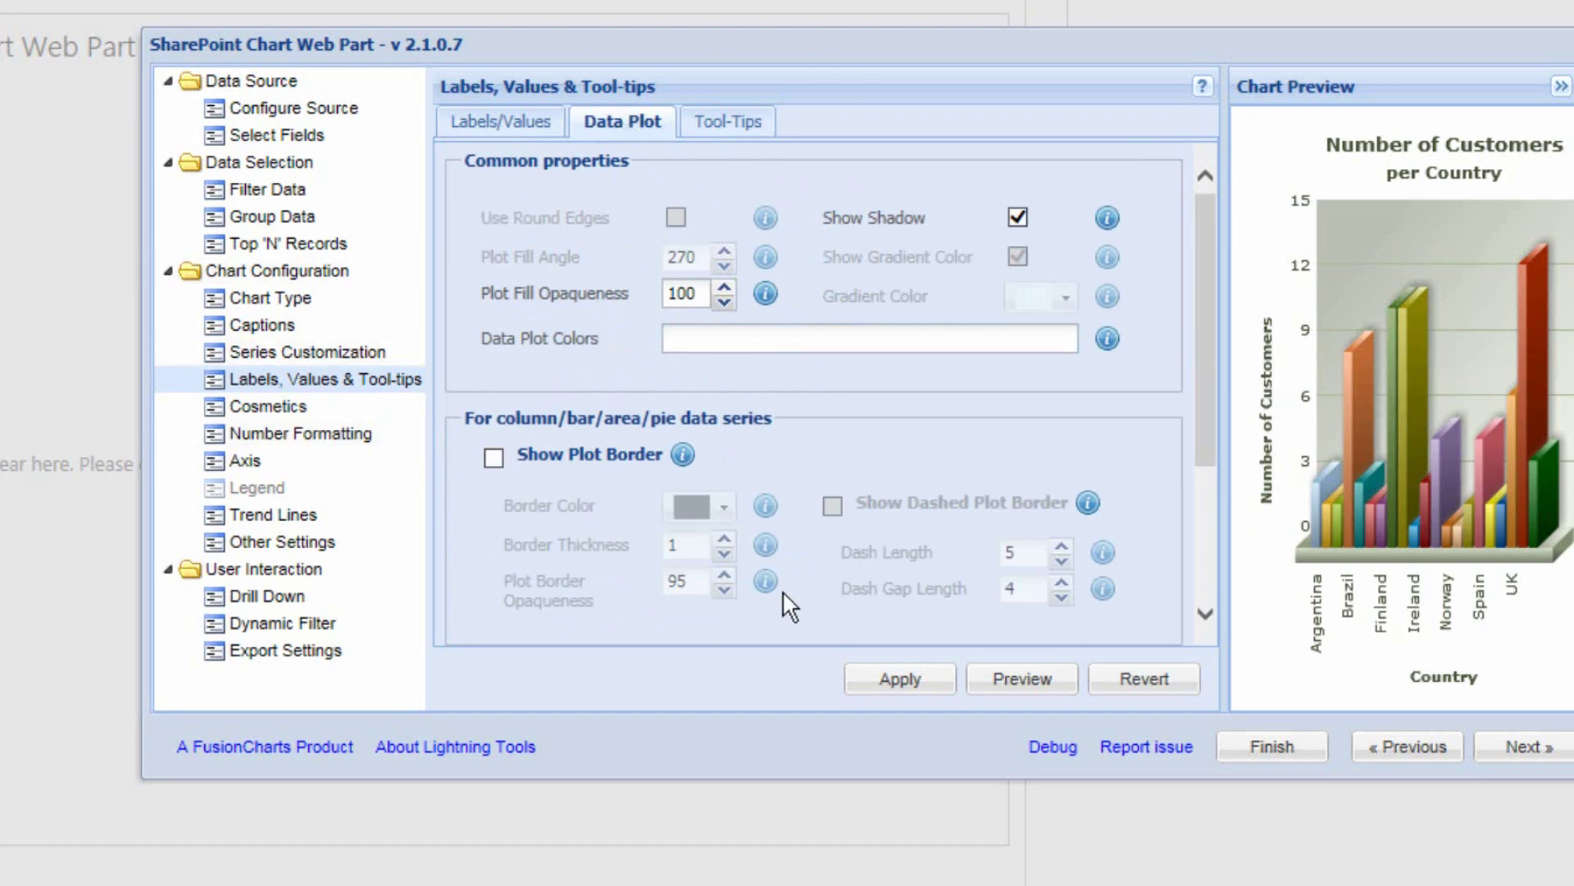
# Turn off Show Canvas for the 3D canvas in the Cosmetics settings and preview the chart
pyautogui.click(358, 410)
pyautogui.click(712, 451)
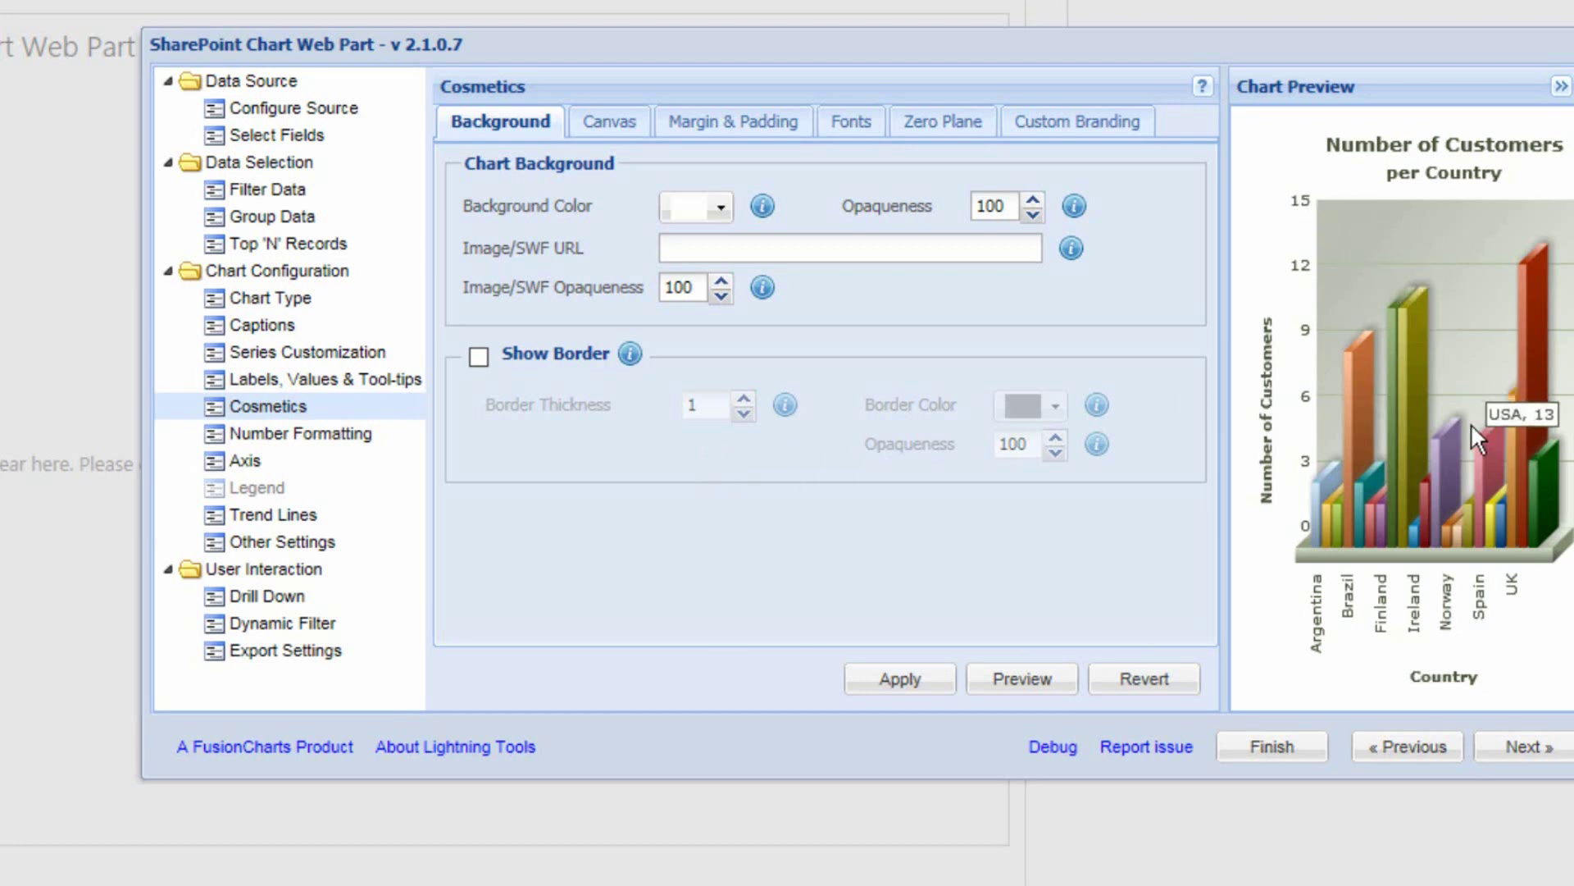
pyautogui.click(611, 123)
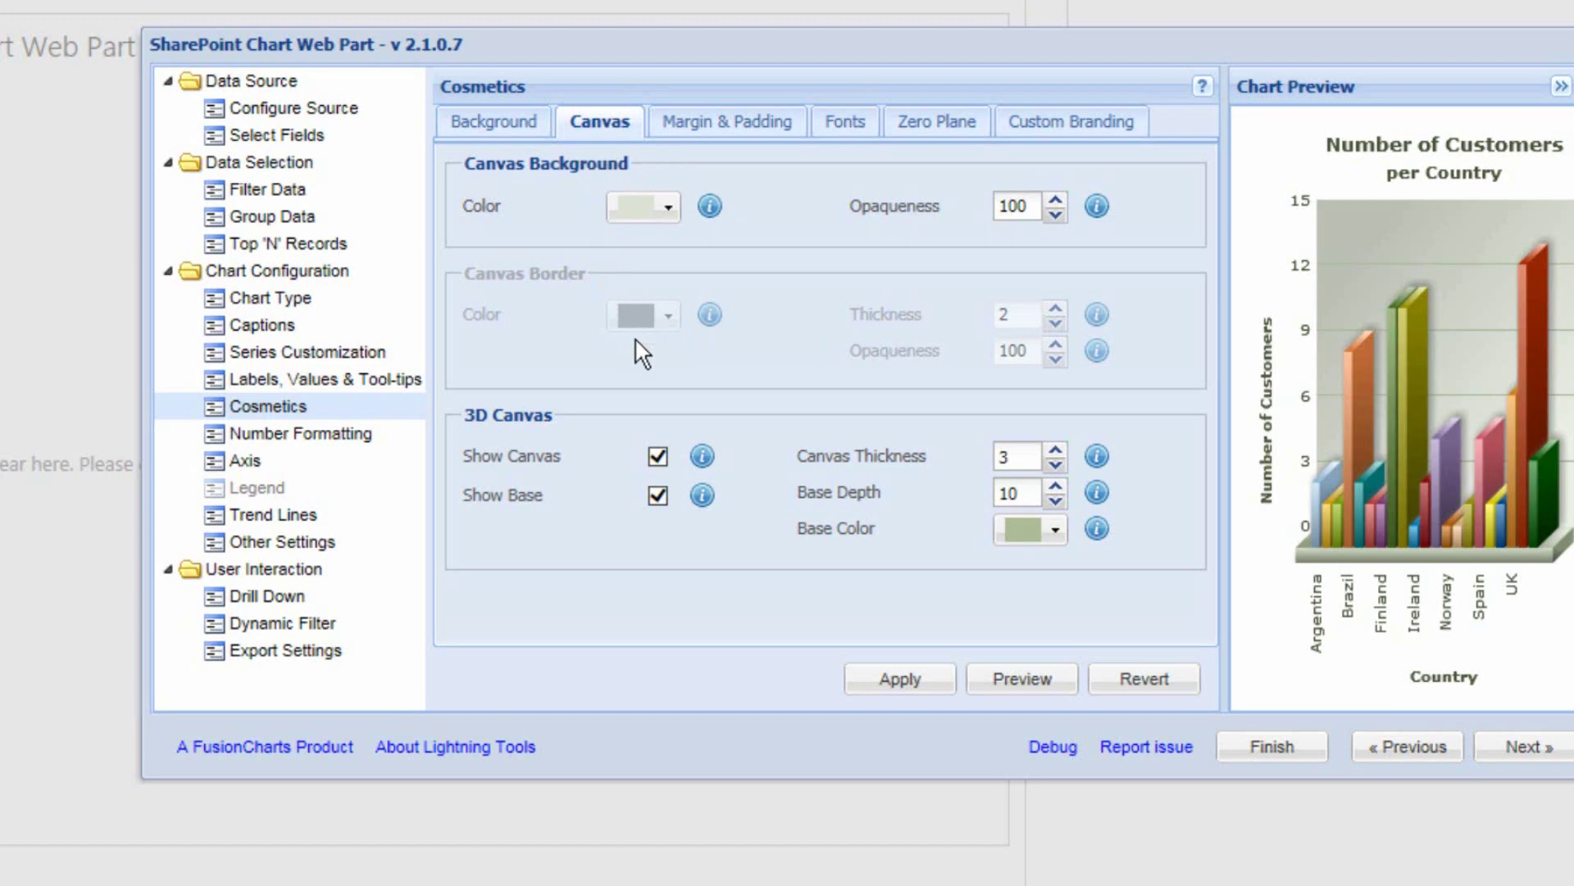
pyautogui.click(663, 460)
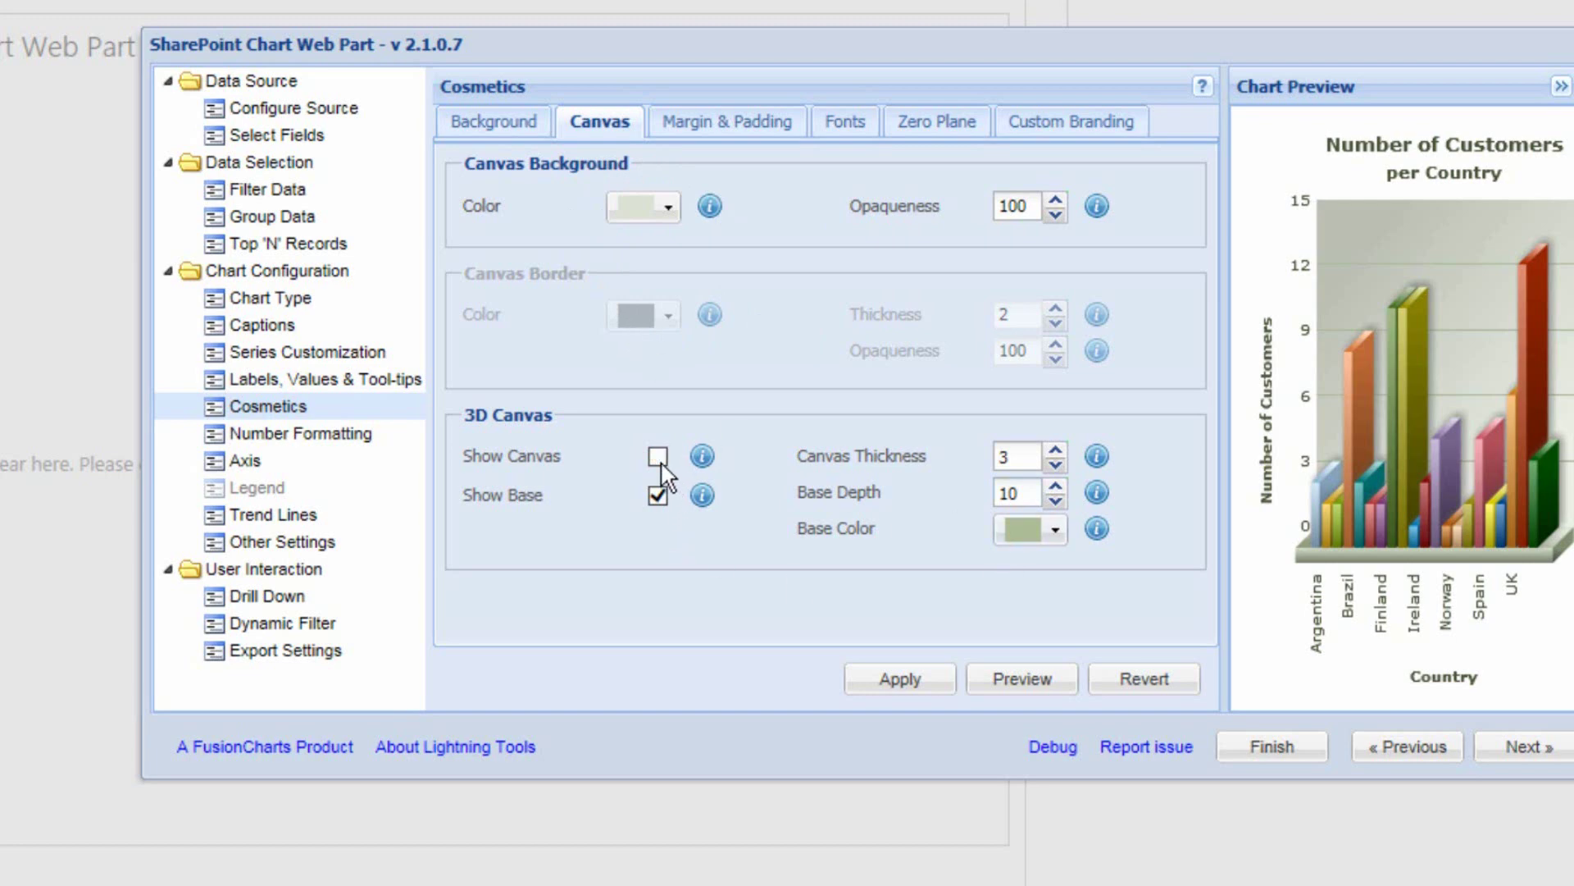
pyautogui.click(1005, 683)
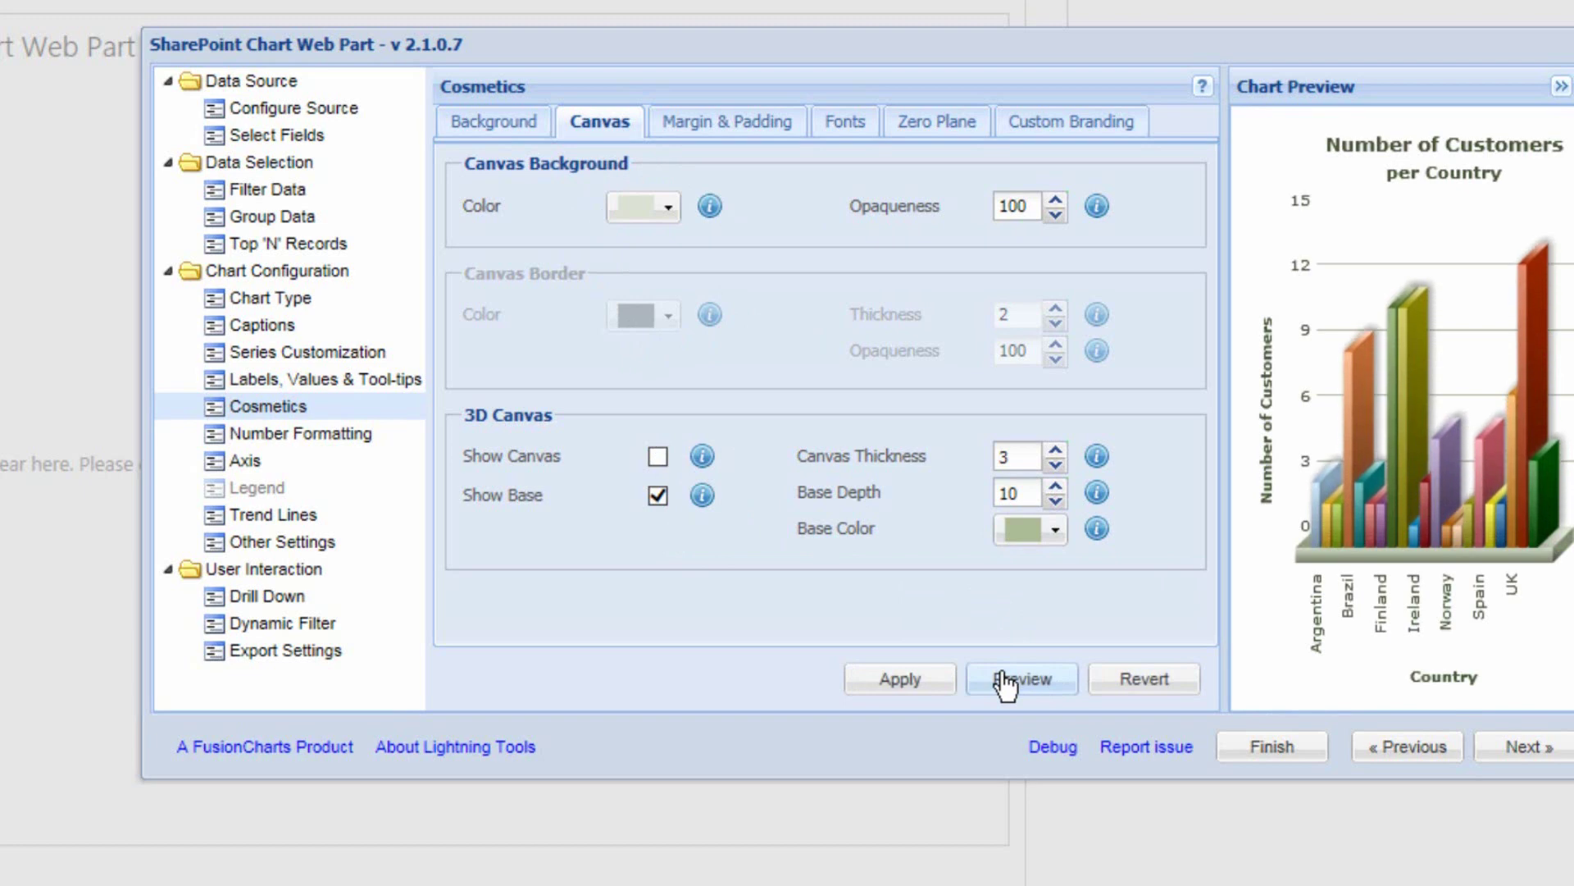
# Review the margin, font, zero plane, custom branding and background settings, and apply the cosmetics changes
pyautogui.click(763, 121)
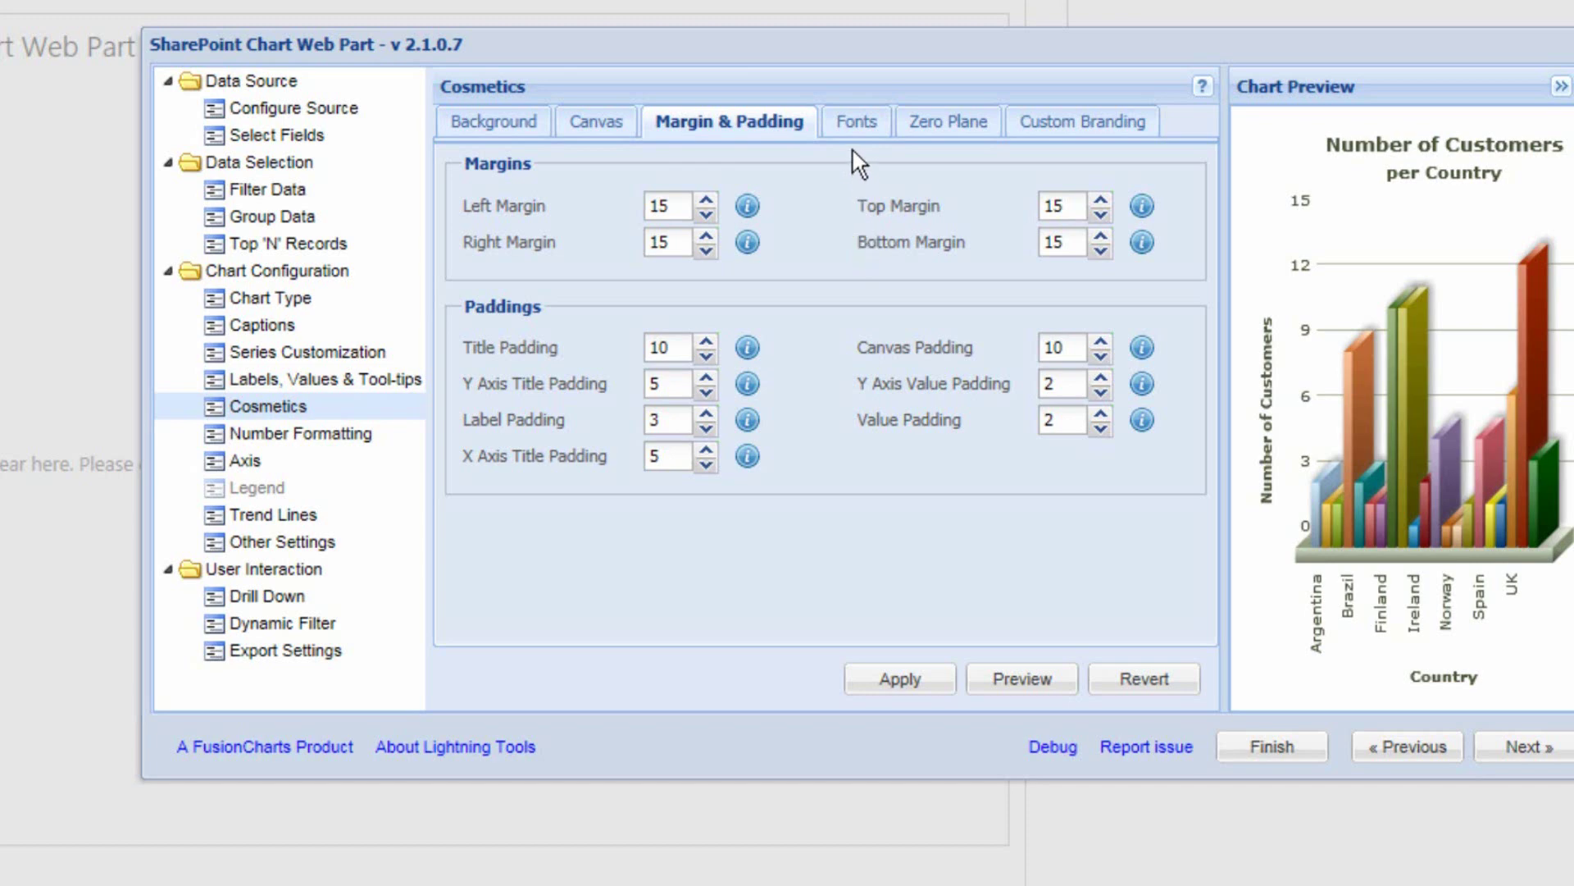
pyautogui.click(857, 123)
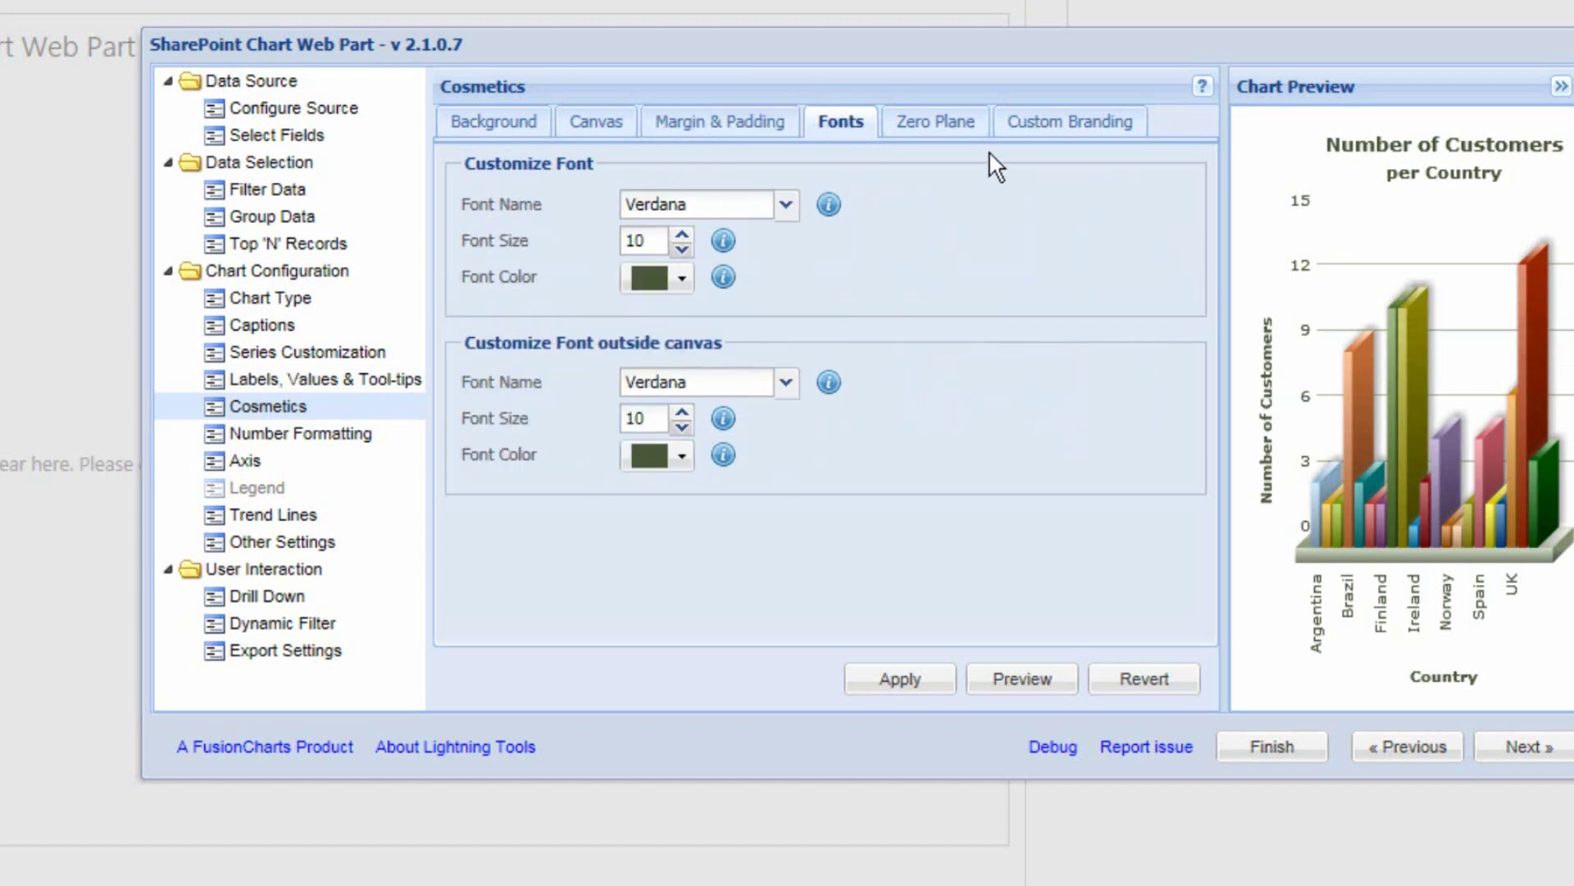
pyautogui.click(952, 128)
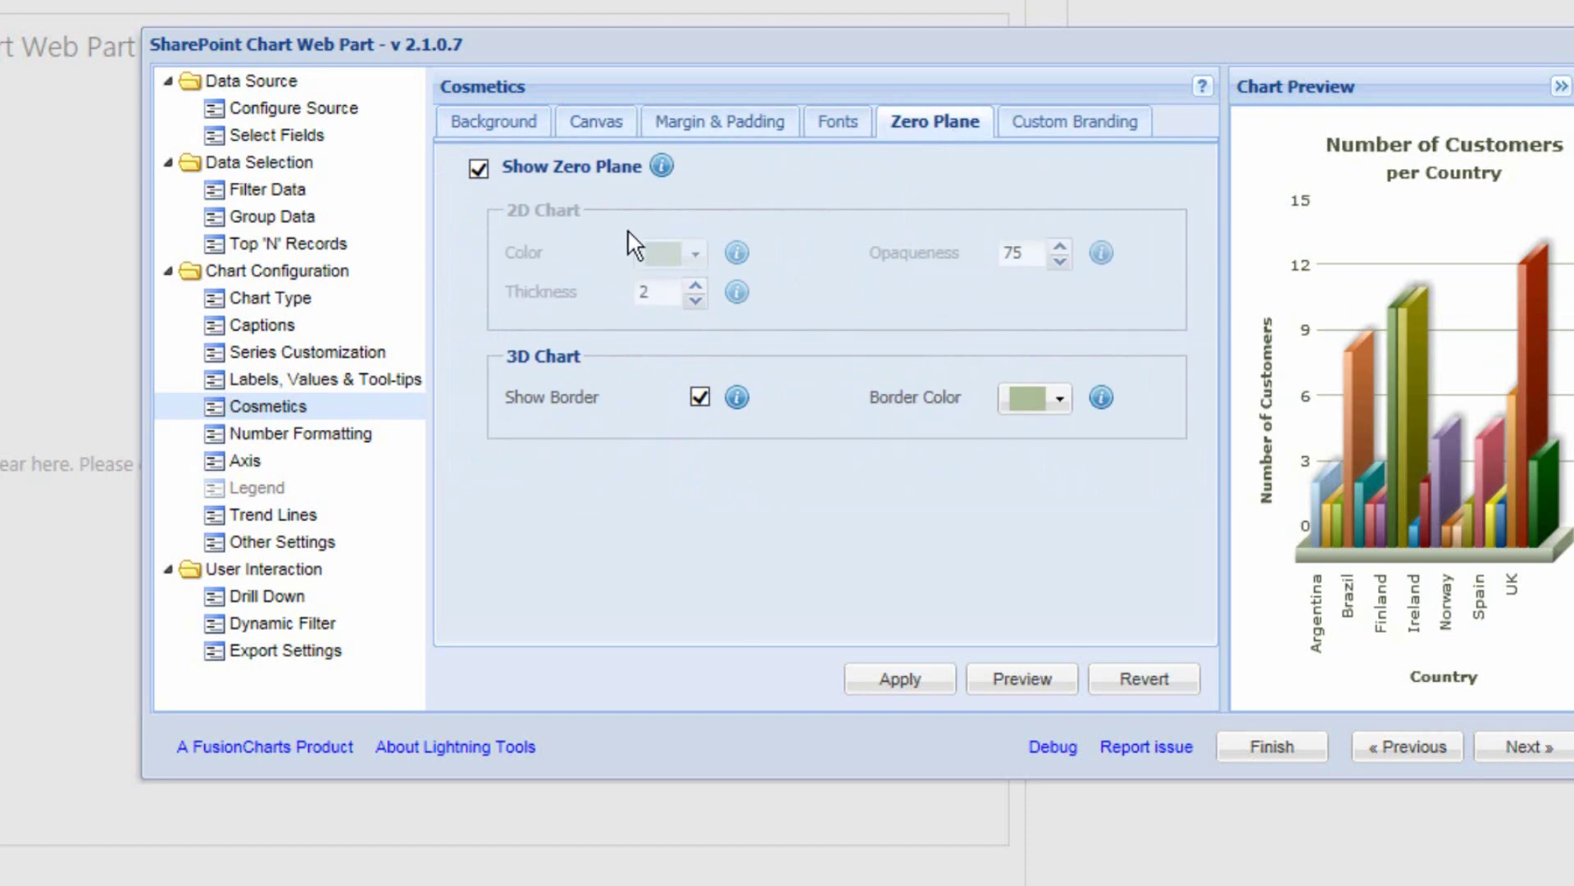
pyautogui.click(1070, 123)
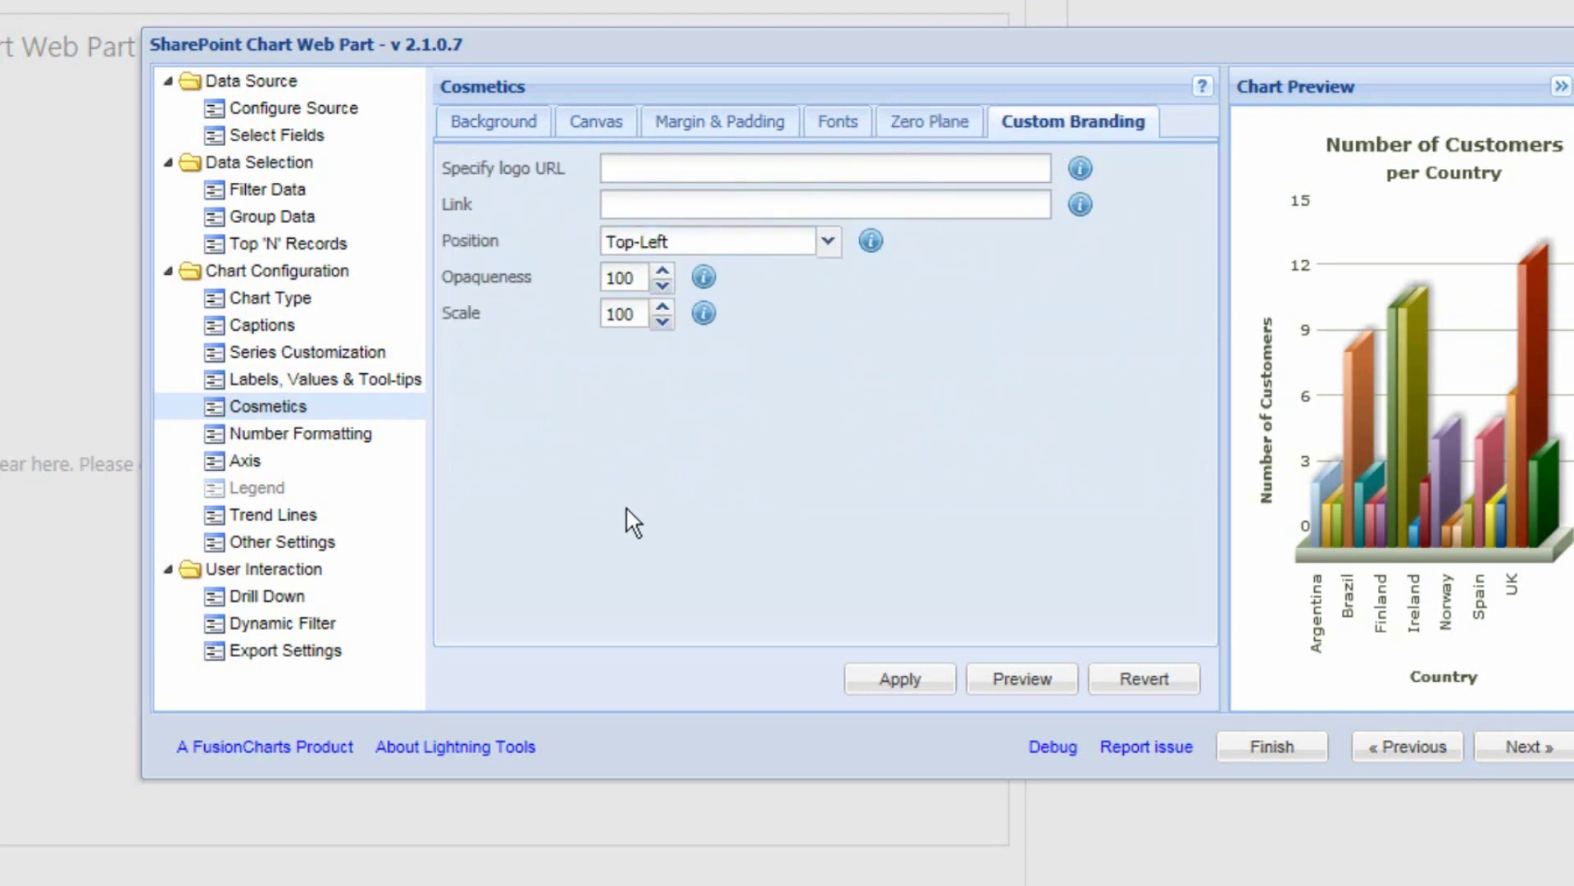
pyautogui.click(501, 122)
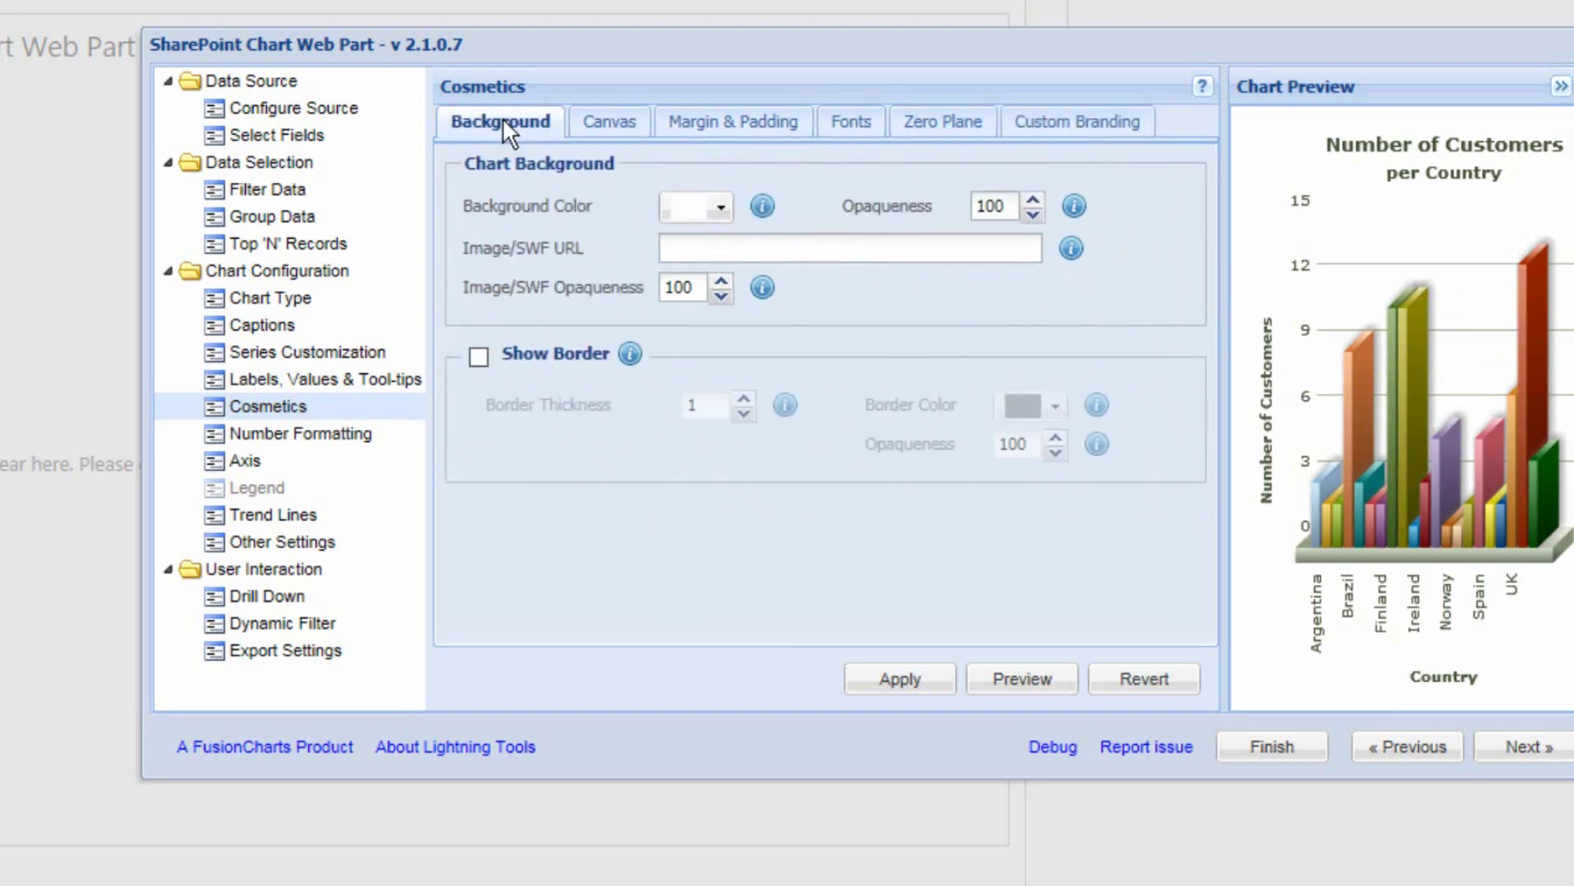
pyautogui.click(923, 678)
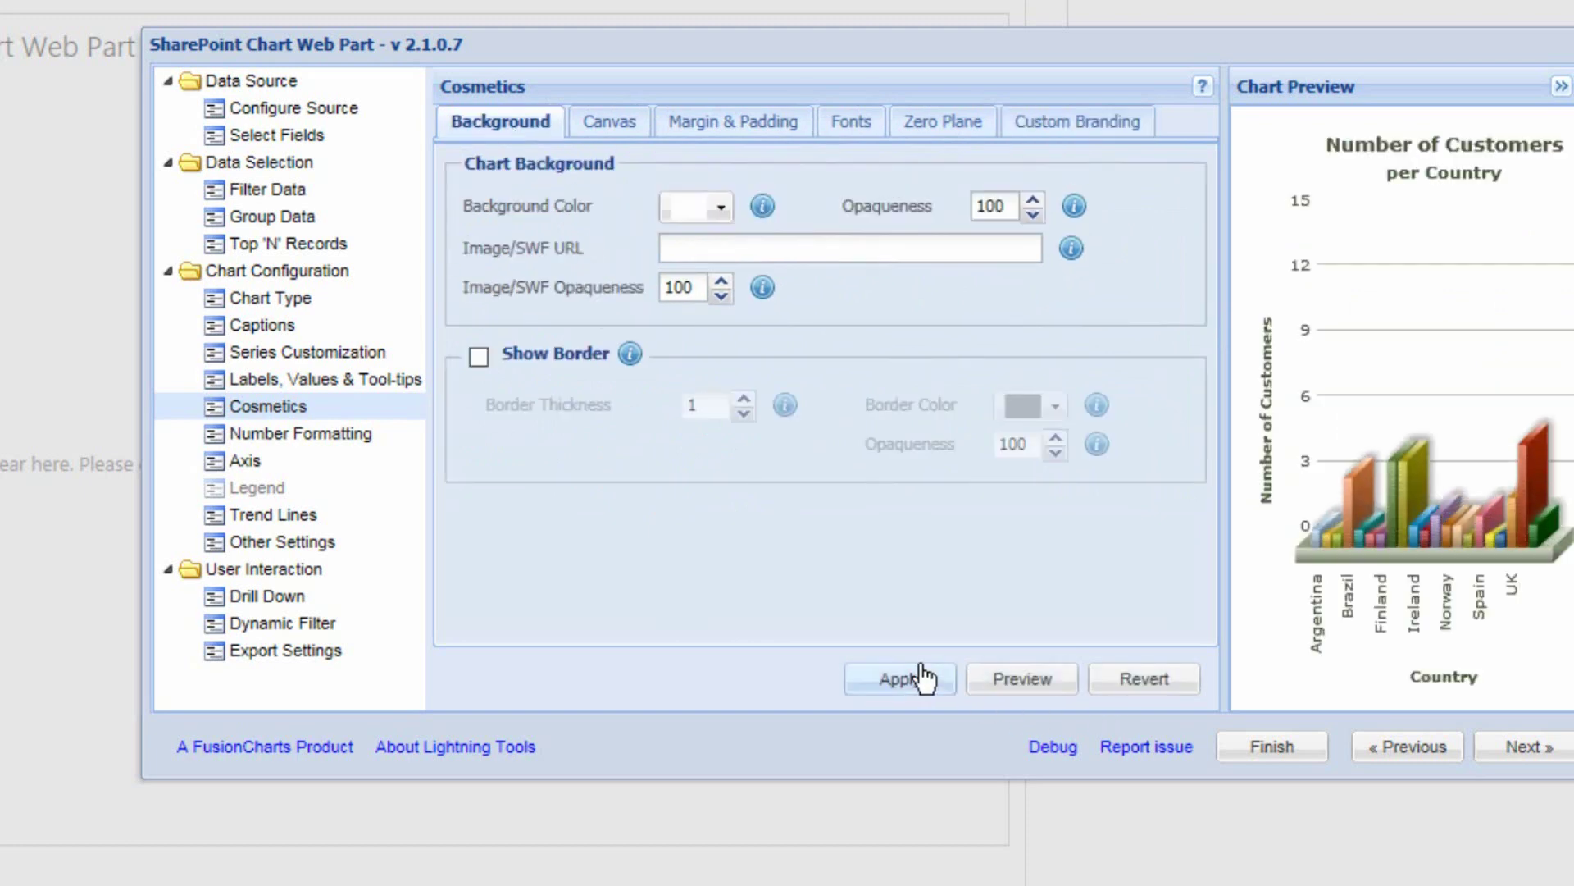
# Examine the Number Formatting, Axis, Trend Lines, Other Settings and Drill Down options
pyautogui.click(303, 444)
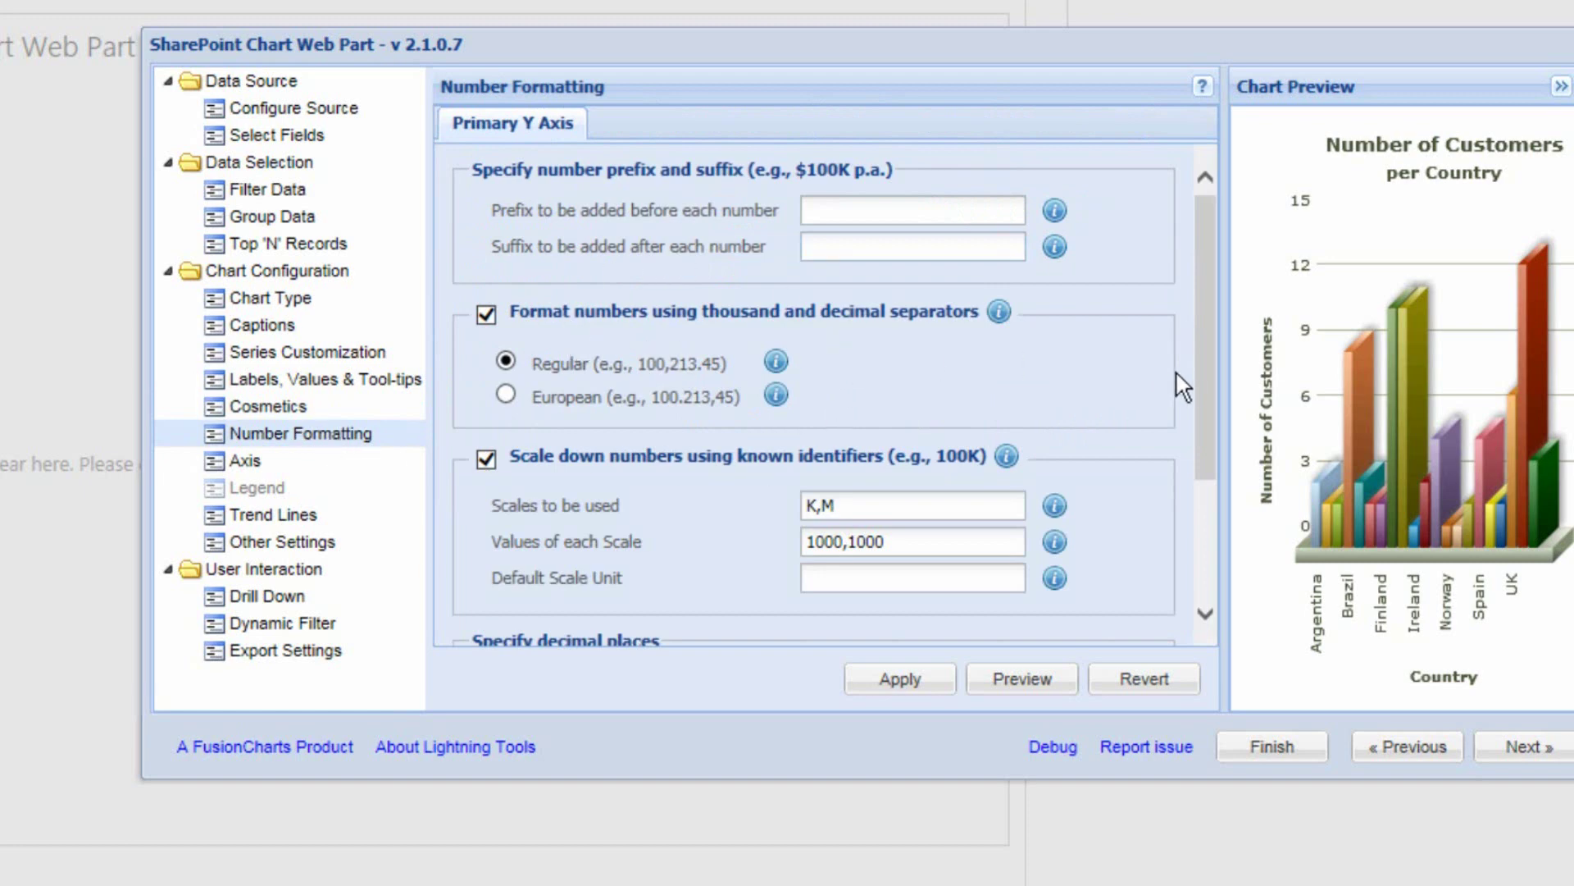
pyautogui.moveTo(1202, 377); pyautogui.dragTo(1194, 248)
pyautogui.click(218, 464)
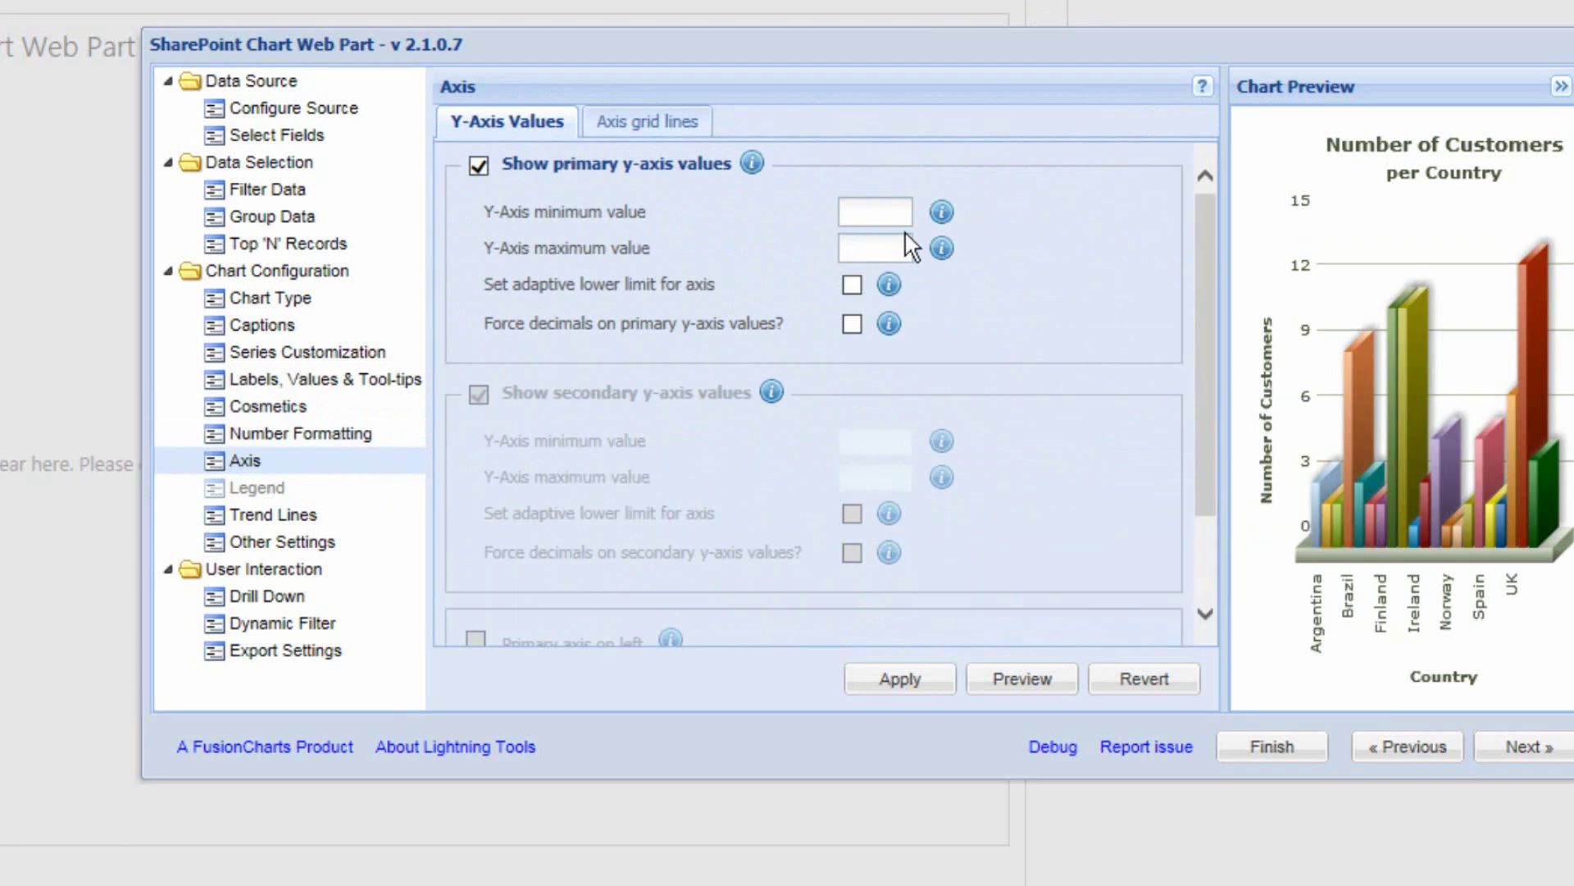
pyautogui.click(309, 519)
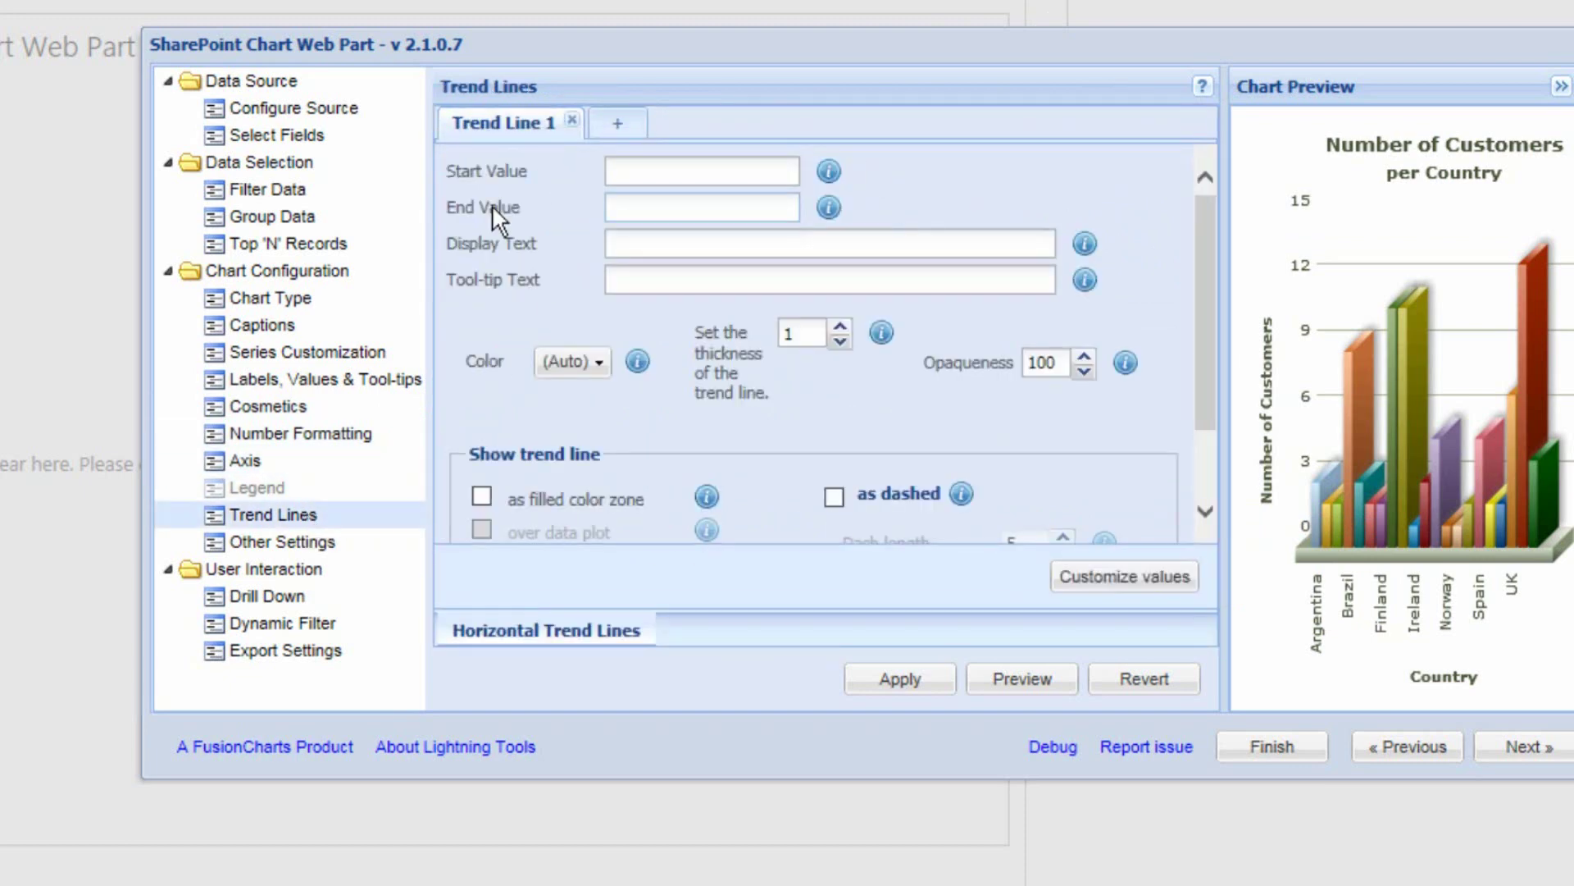
pyautogui.click(321, 543)
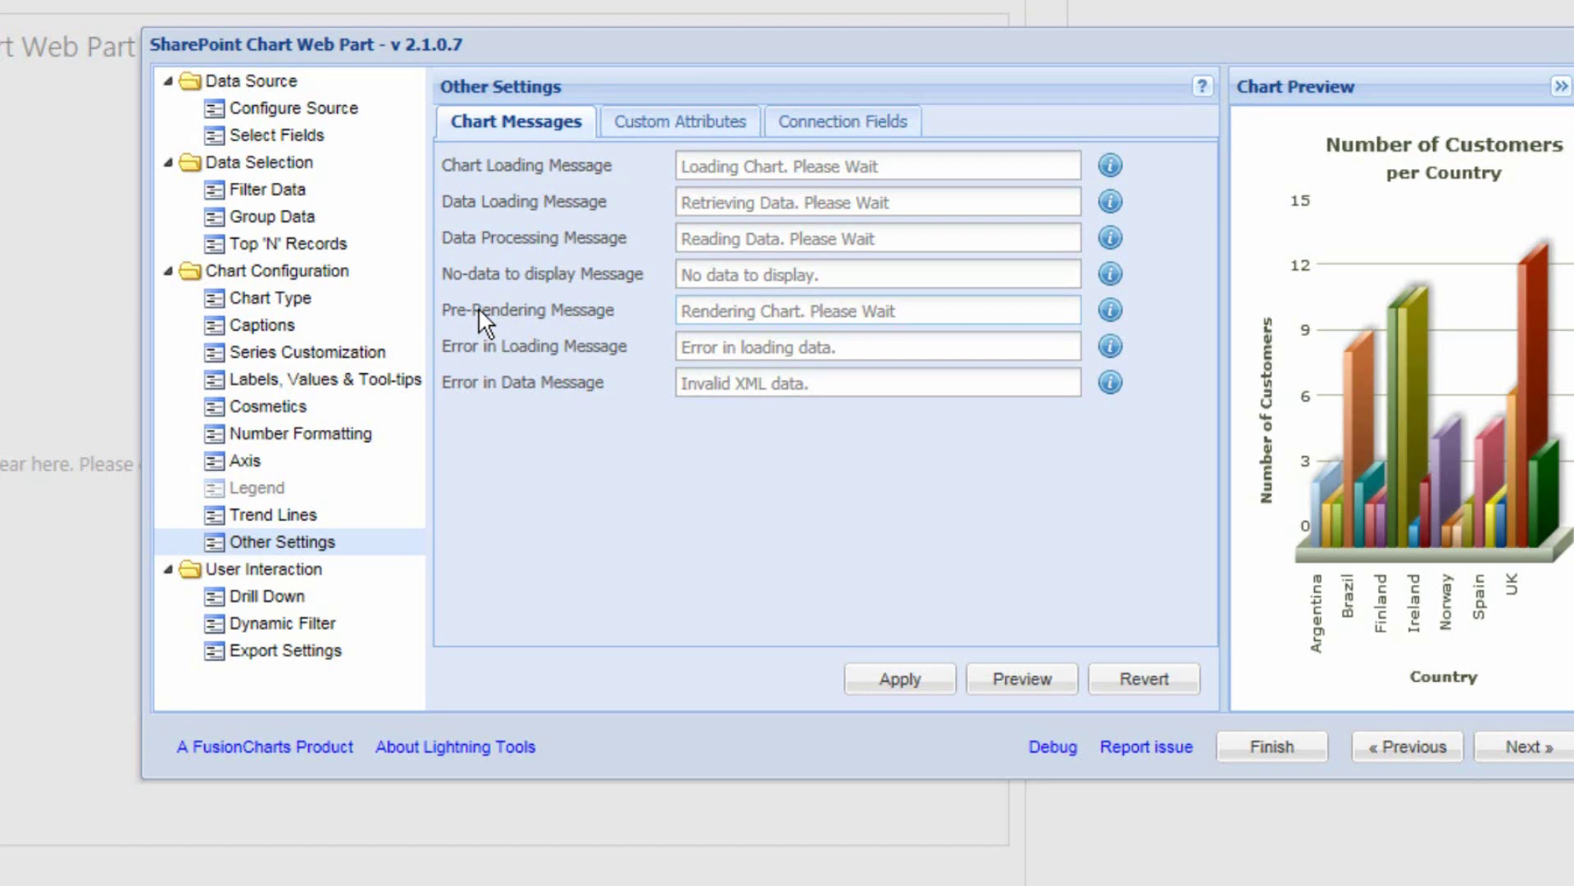
pyautogui.click(274, 598)
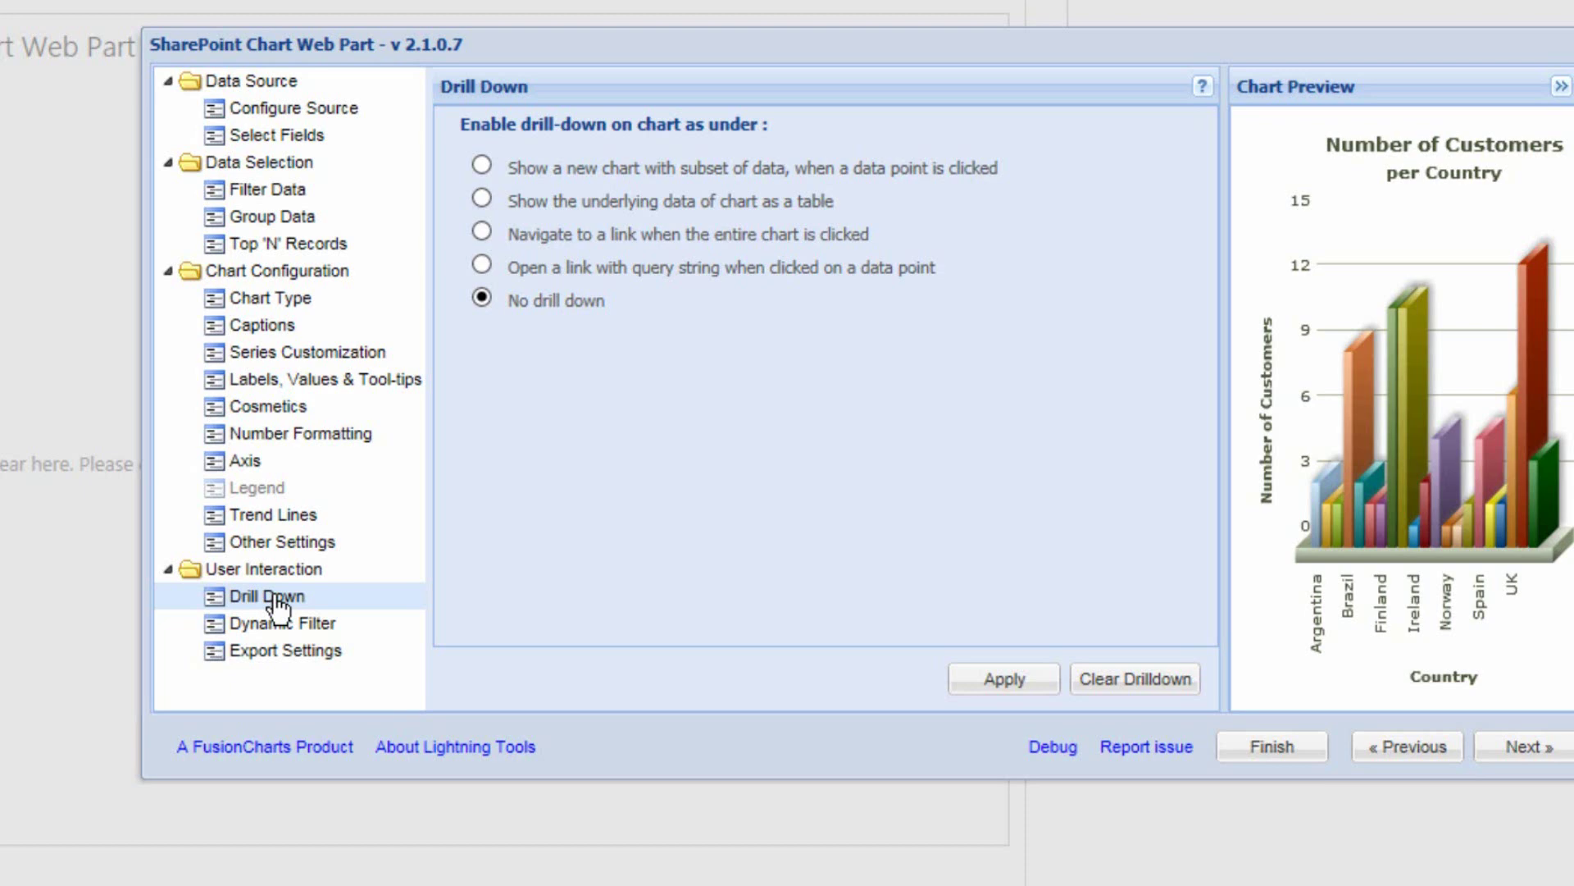
# Allow viewers to filter the chart data dynamically on the Country field and apply the setting
pyautogui.click(322, 630)
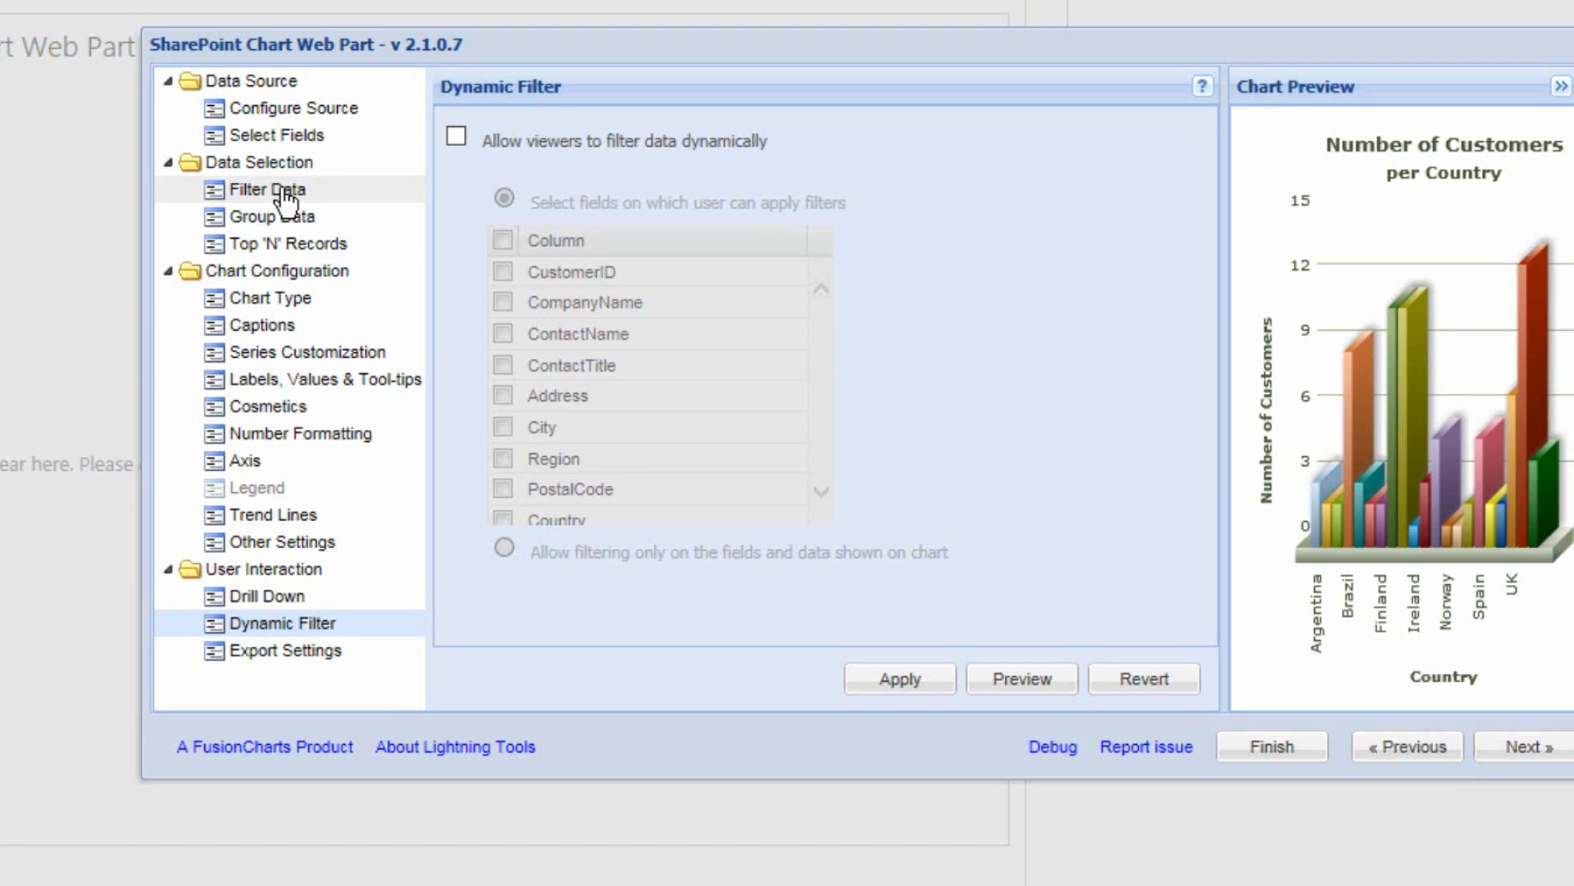
pyautogui.click(456, 137)
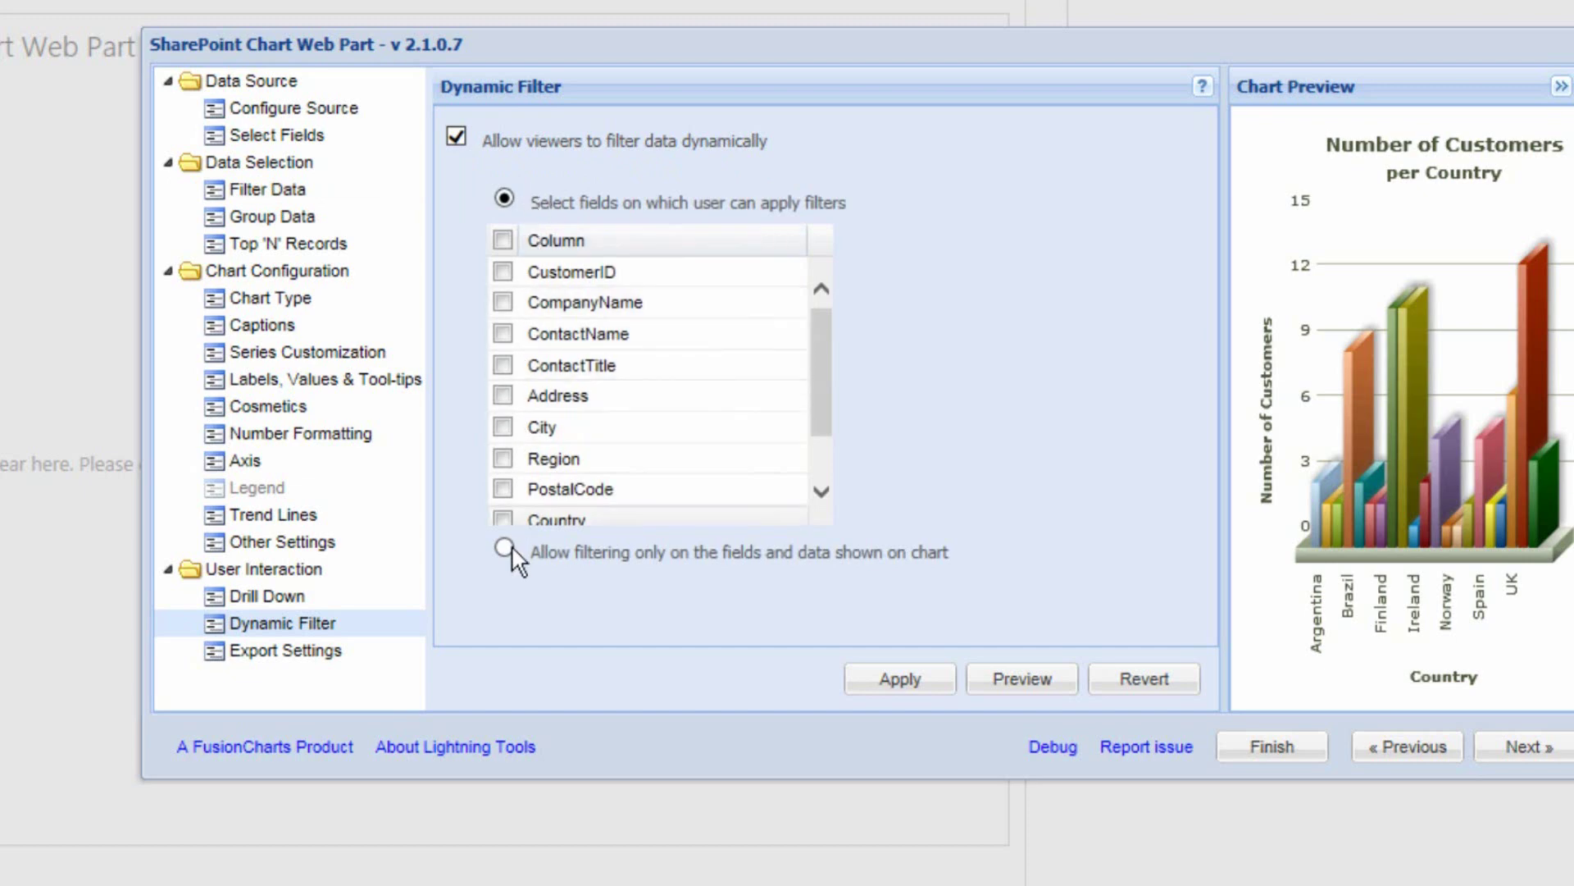
pyautogui.moveTo(817, 396); pyautogui.dragTo(818, 445)
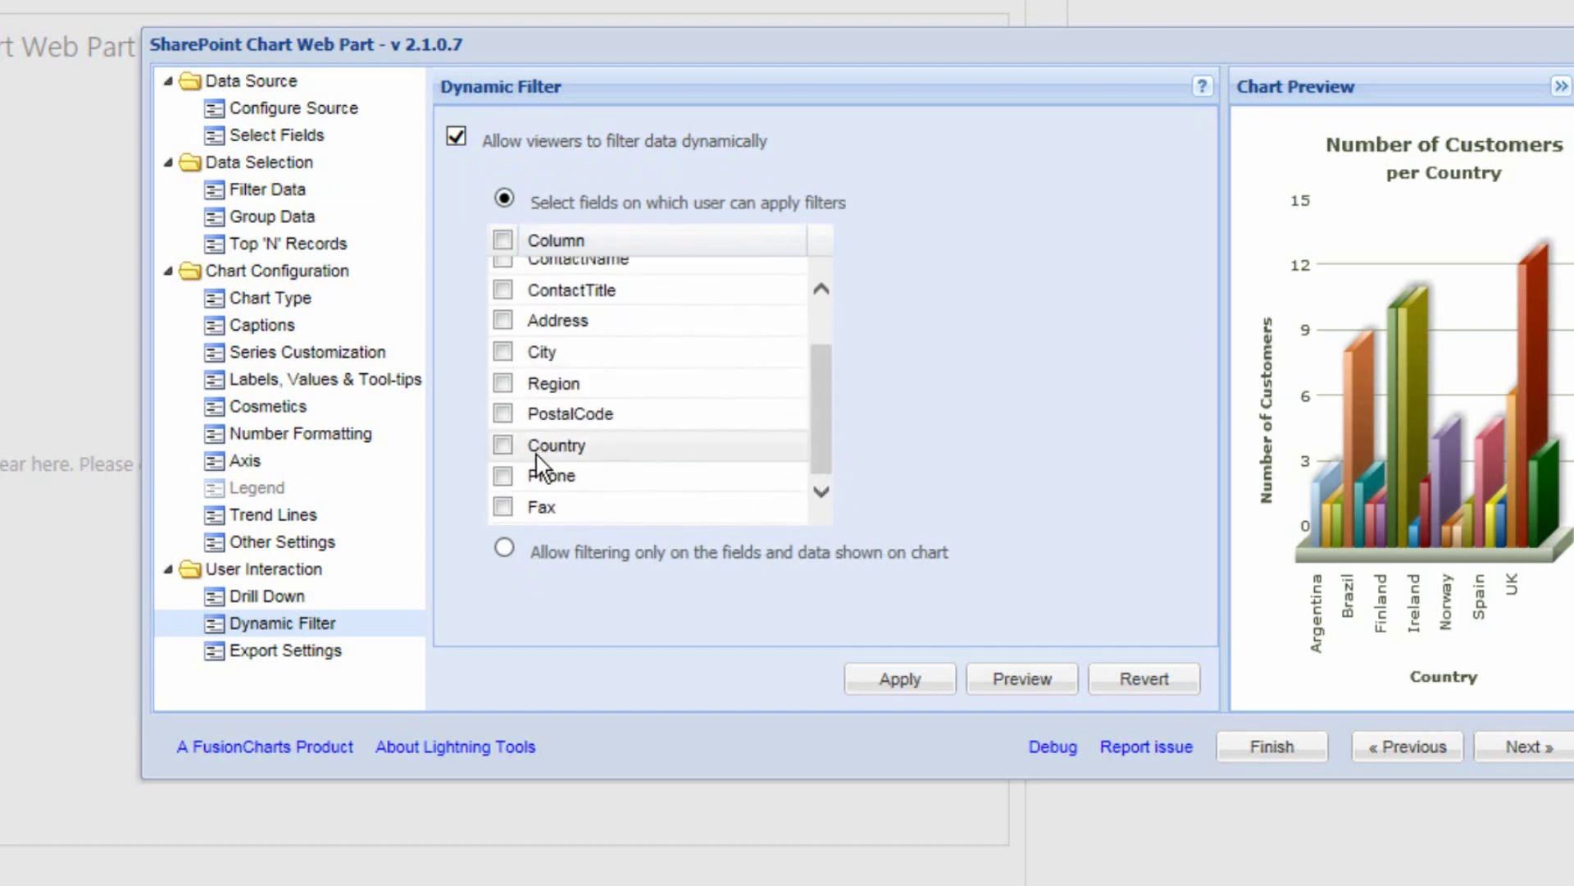
pyautogui.click(503, 444)
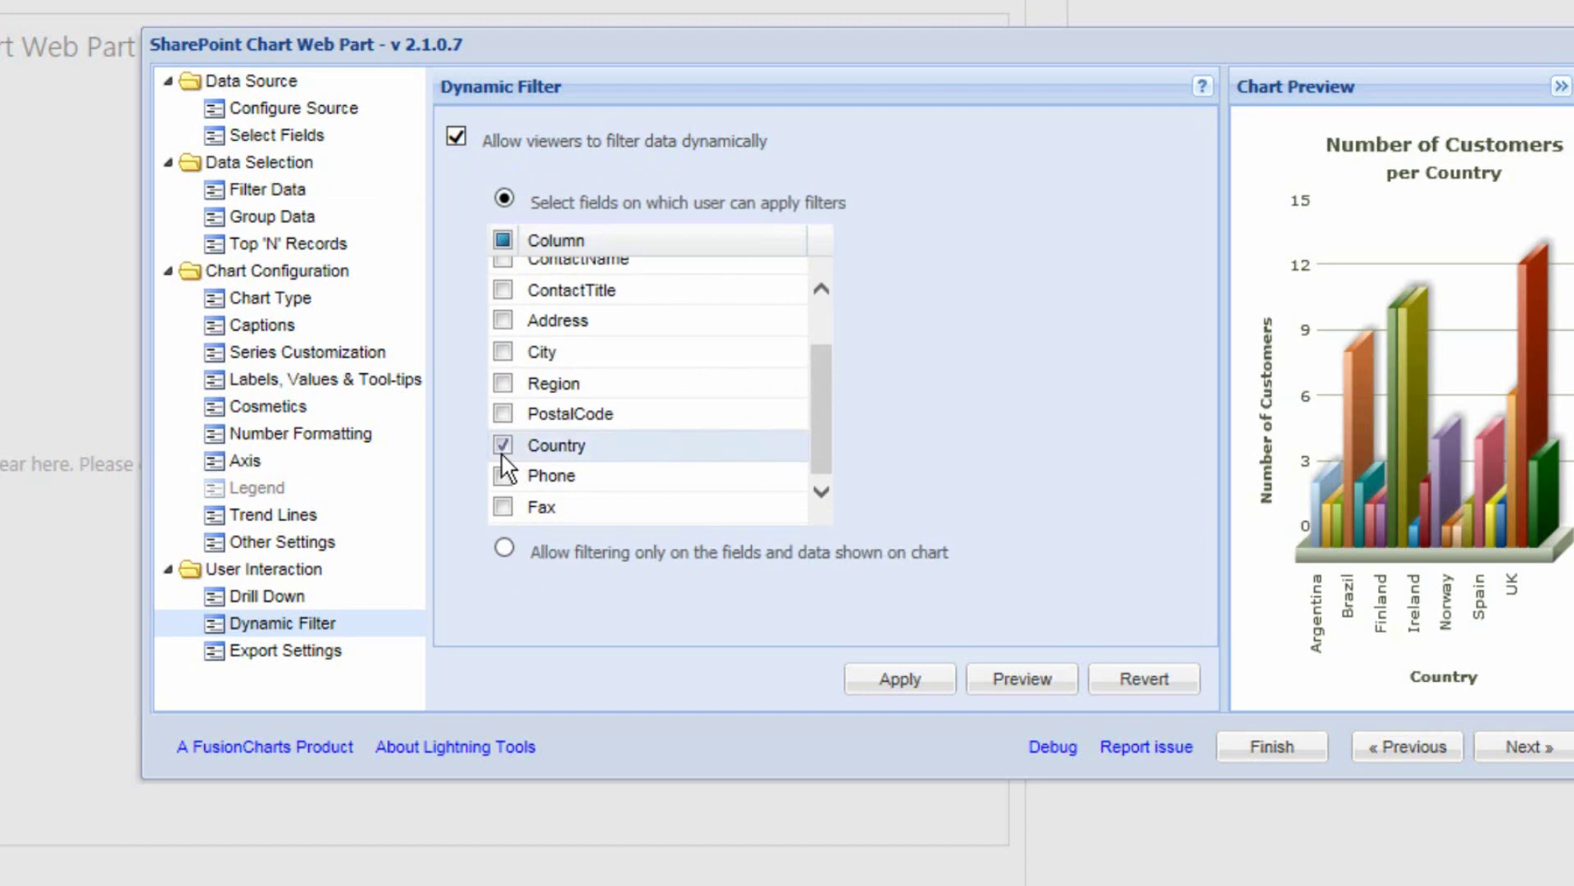
pyautogui.click(924, 685)
# Enable chart printing and exporting of chart data as an Excel spreadsheet, and finish the chart configuration
pyautogui.click(348, 654)
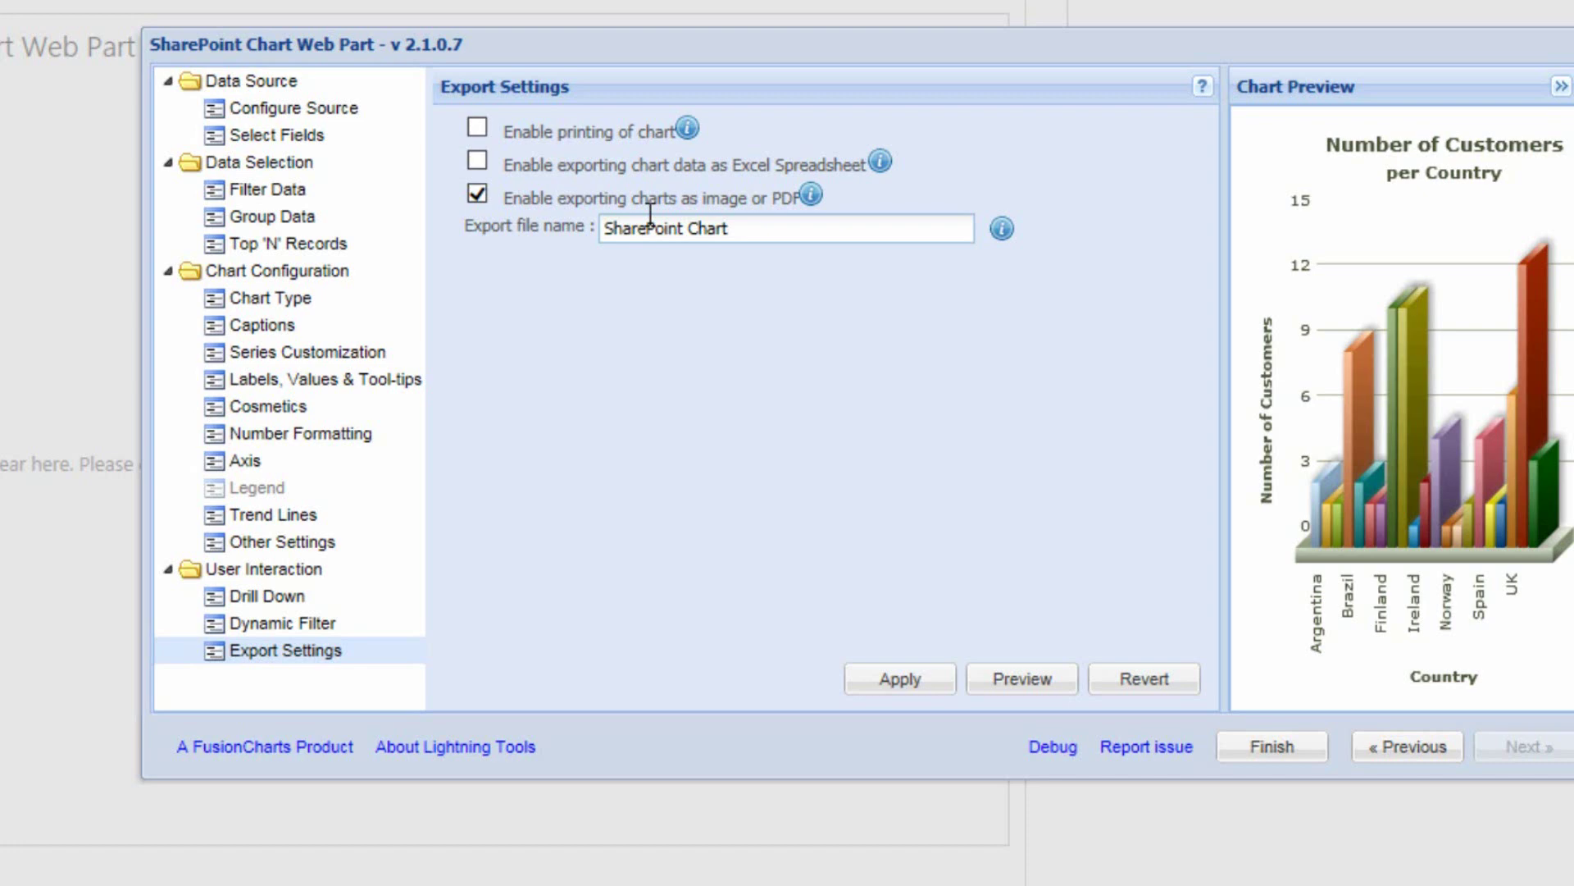
pyautogui.click(477, 160)
pyautogui.click(913, 691)
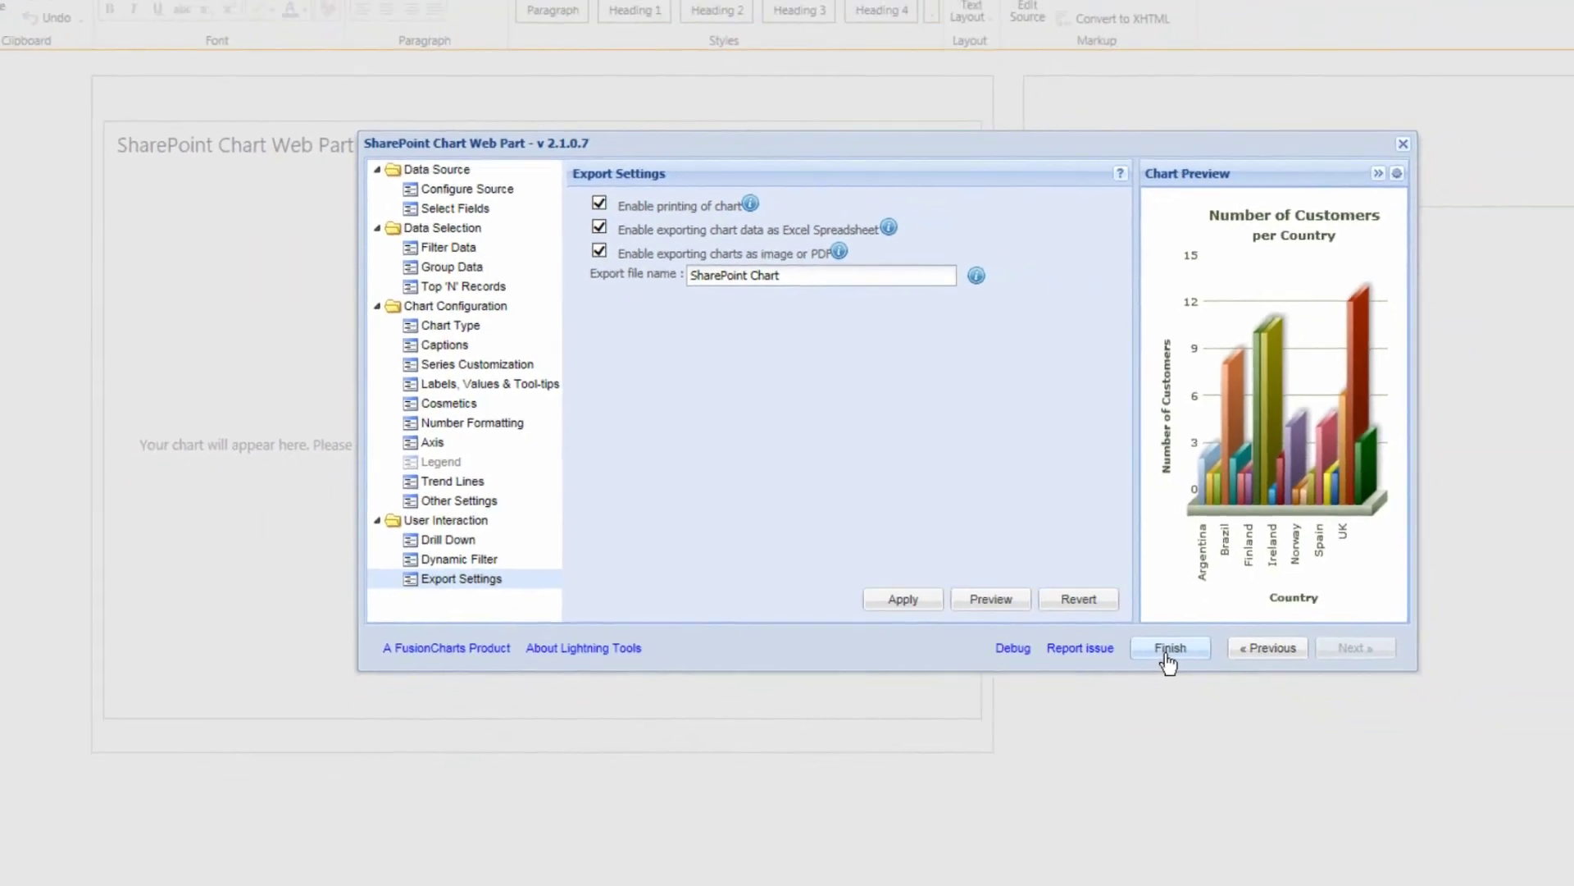
pyautogui.click(1130, 616)
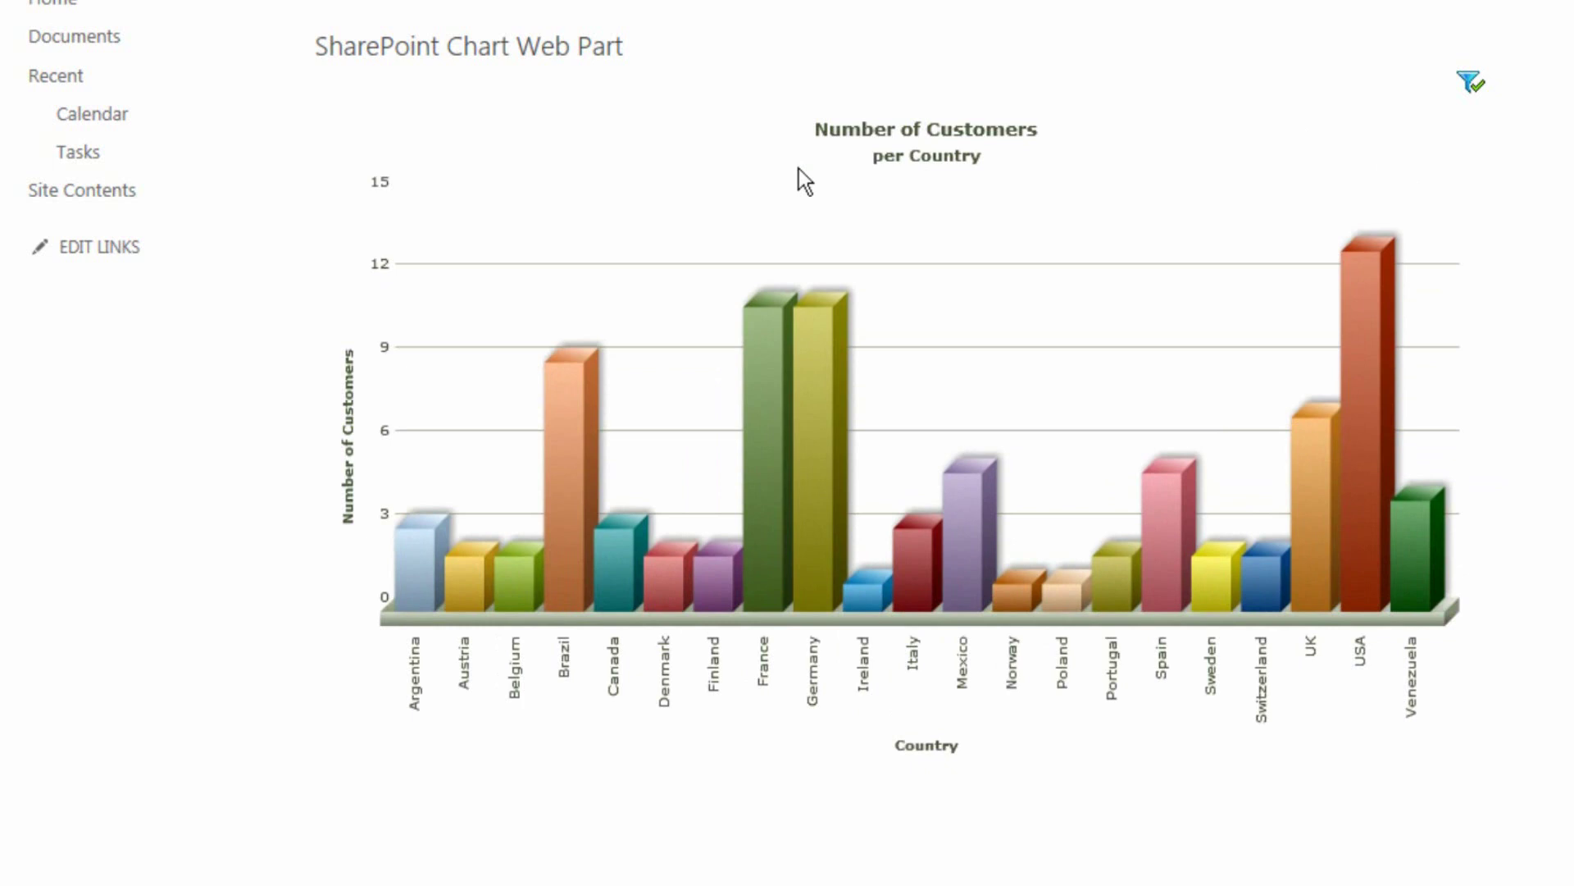
# Preview and apply a dynamic filter on the published chart with Country Not Equal to USA
pyautogui.moveTo(974, 556)
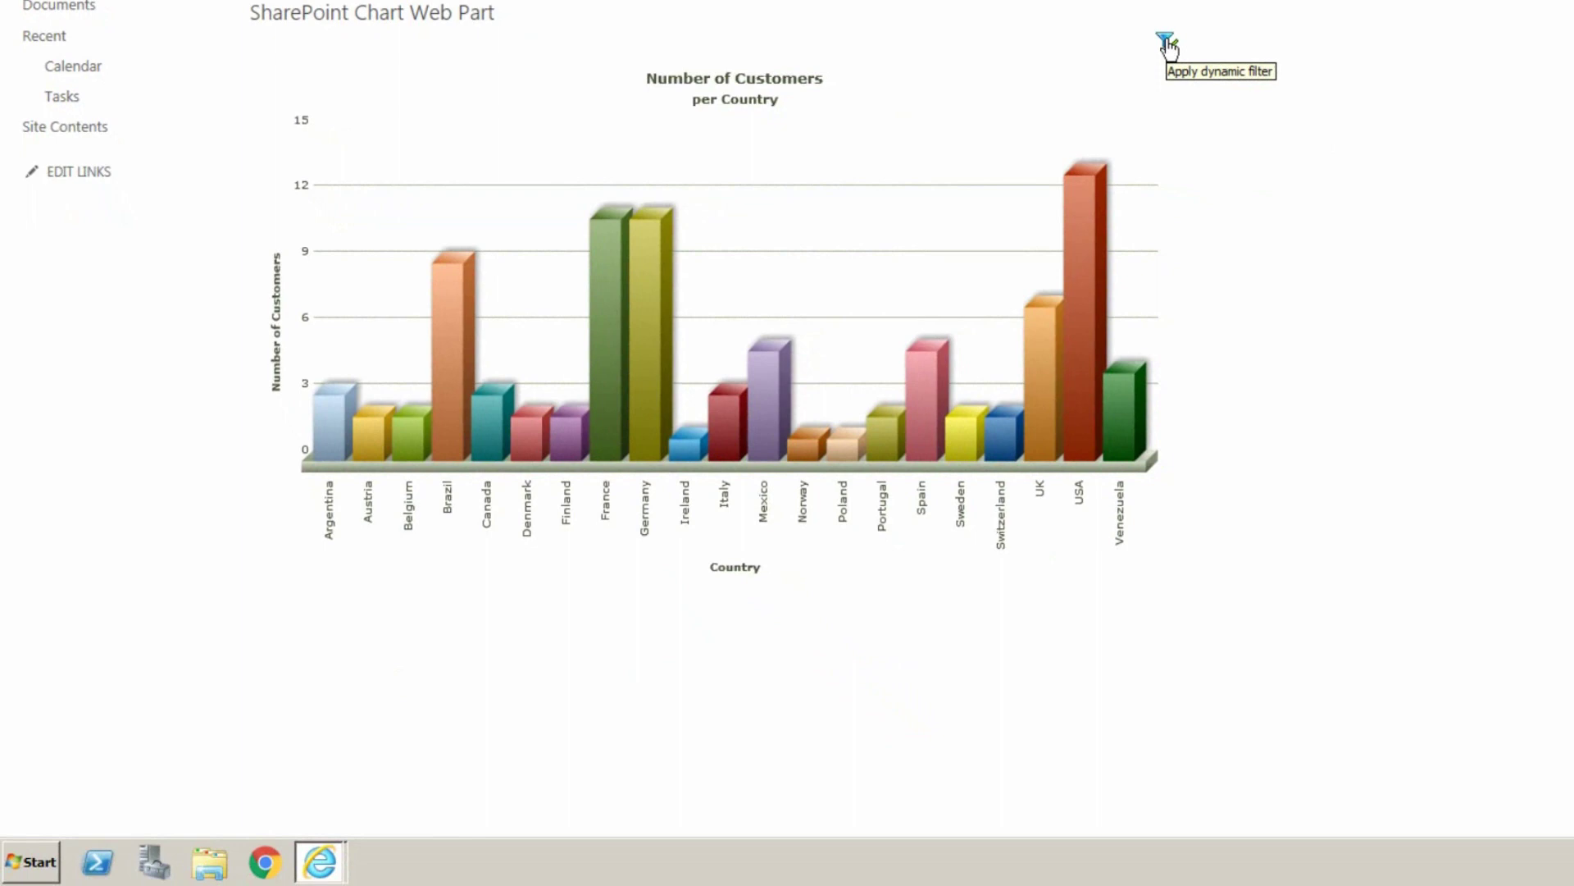
pyautogui.click(1165, 41)
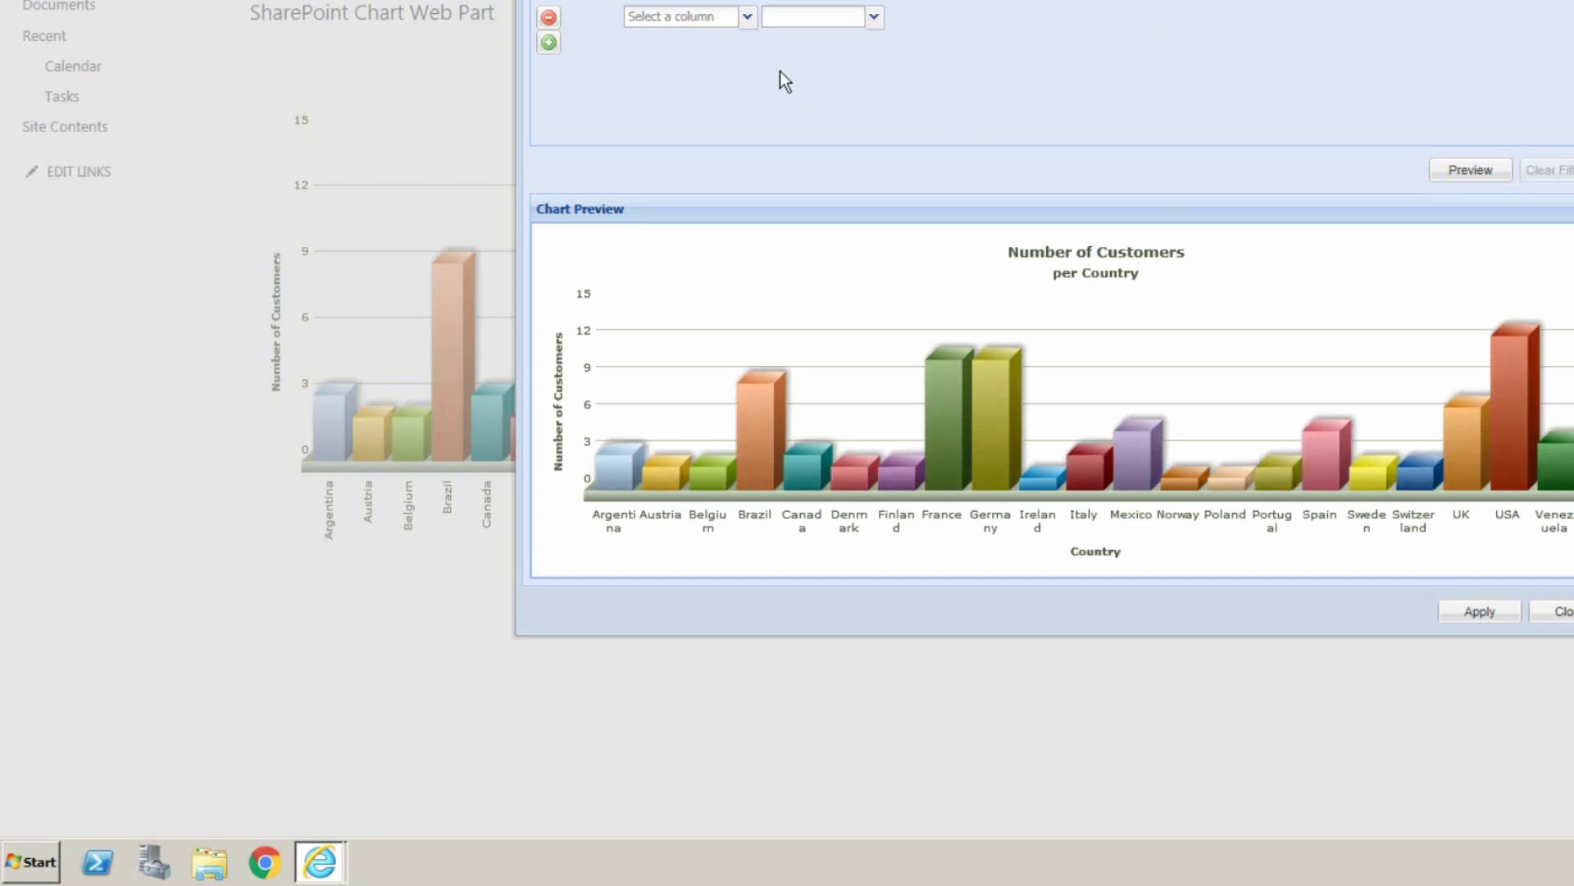
pyautogui.click(708, 25)
pyautogui.click(702, 40)
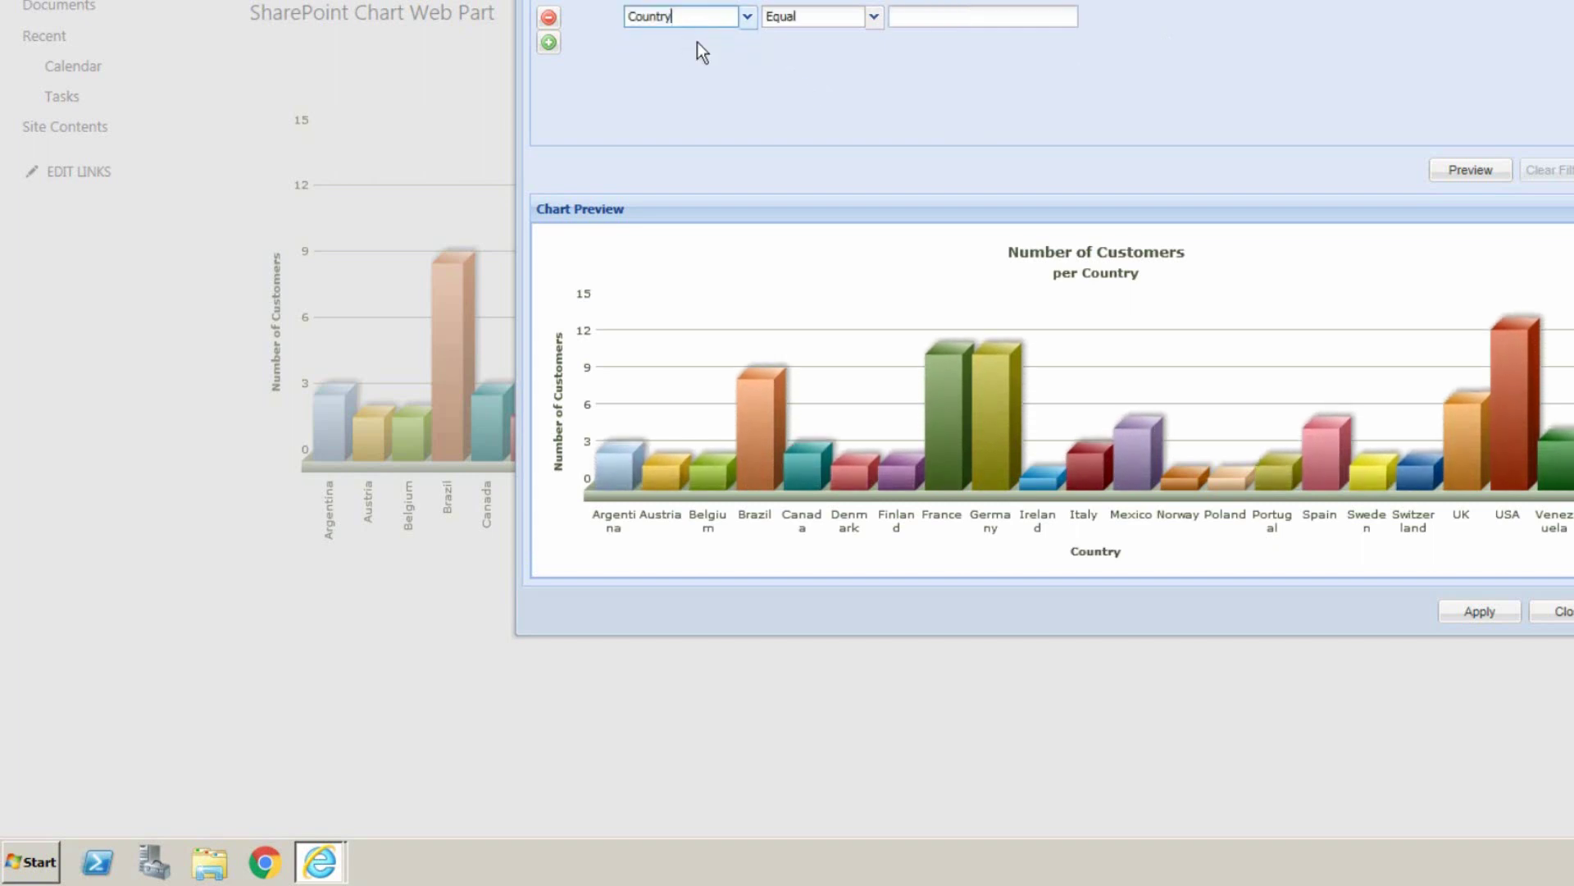
pyautogui.click(823, 27)
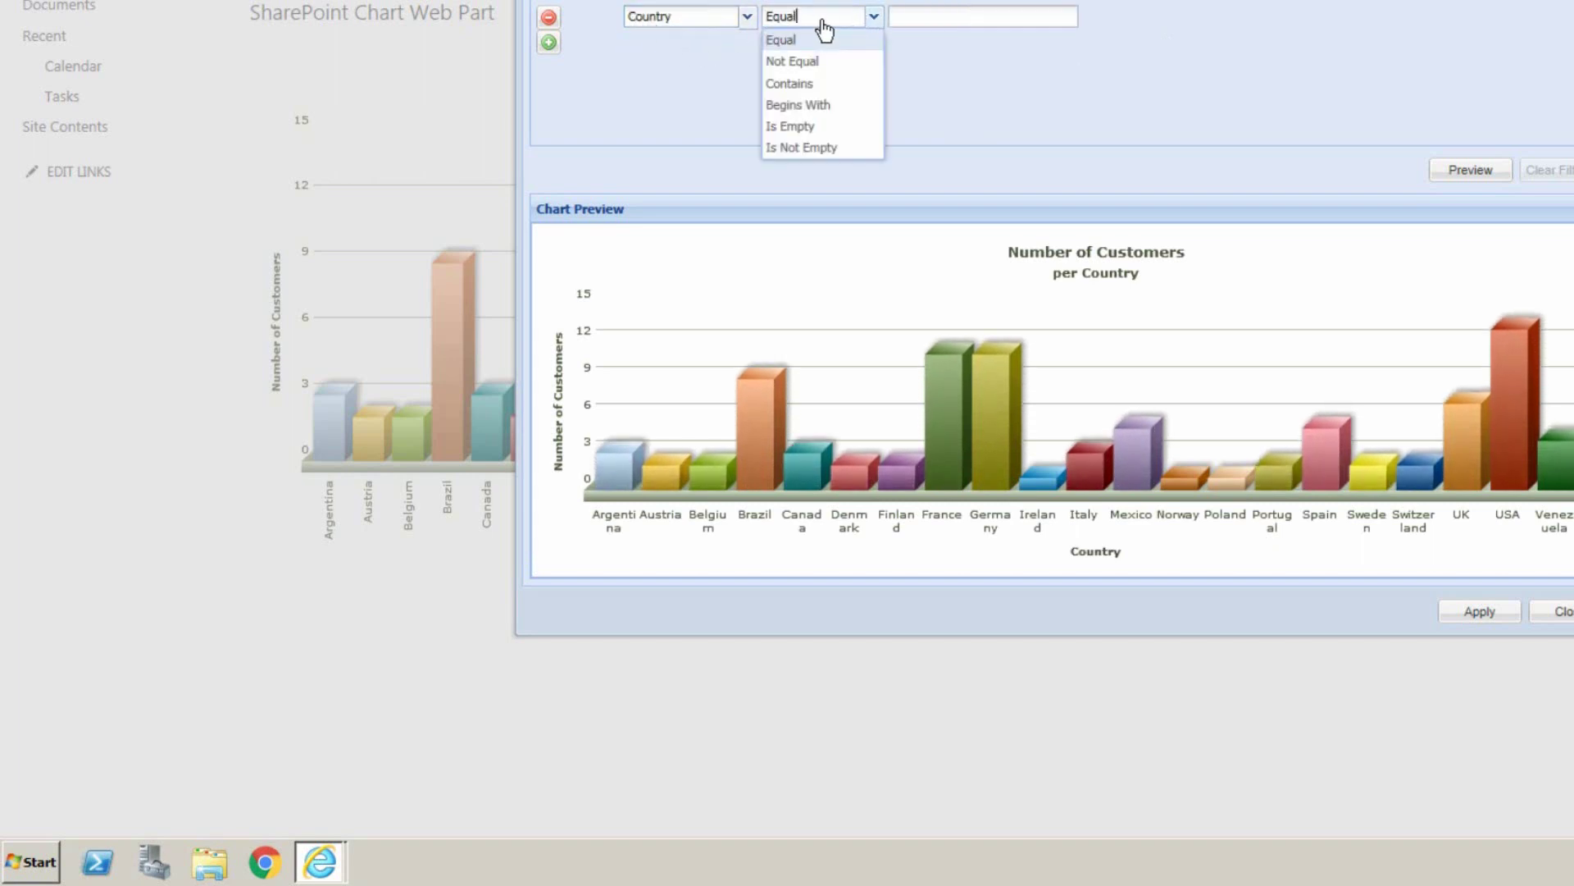
pyautogui.click(807, 62)
pyautogui.click(927, 24)
pyautogui.write('USA')
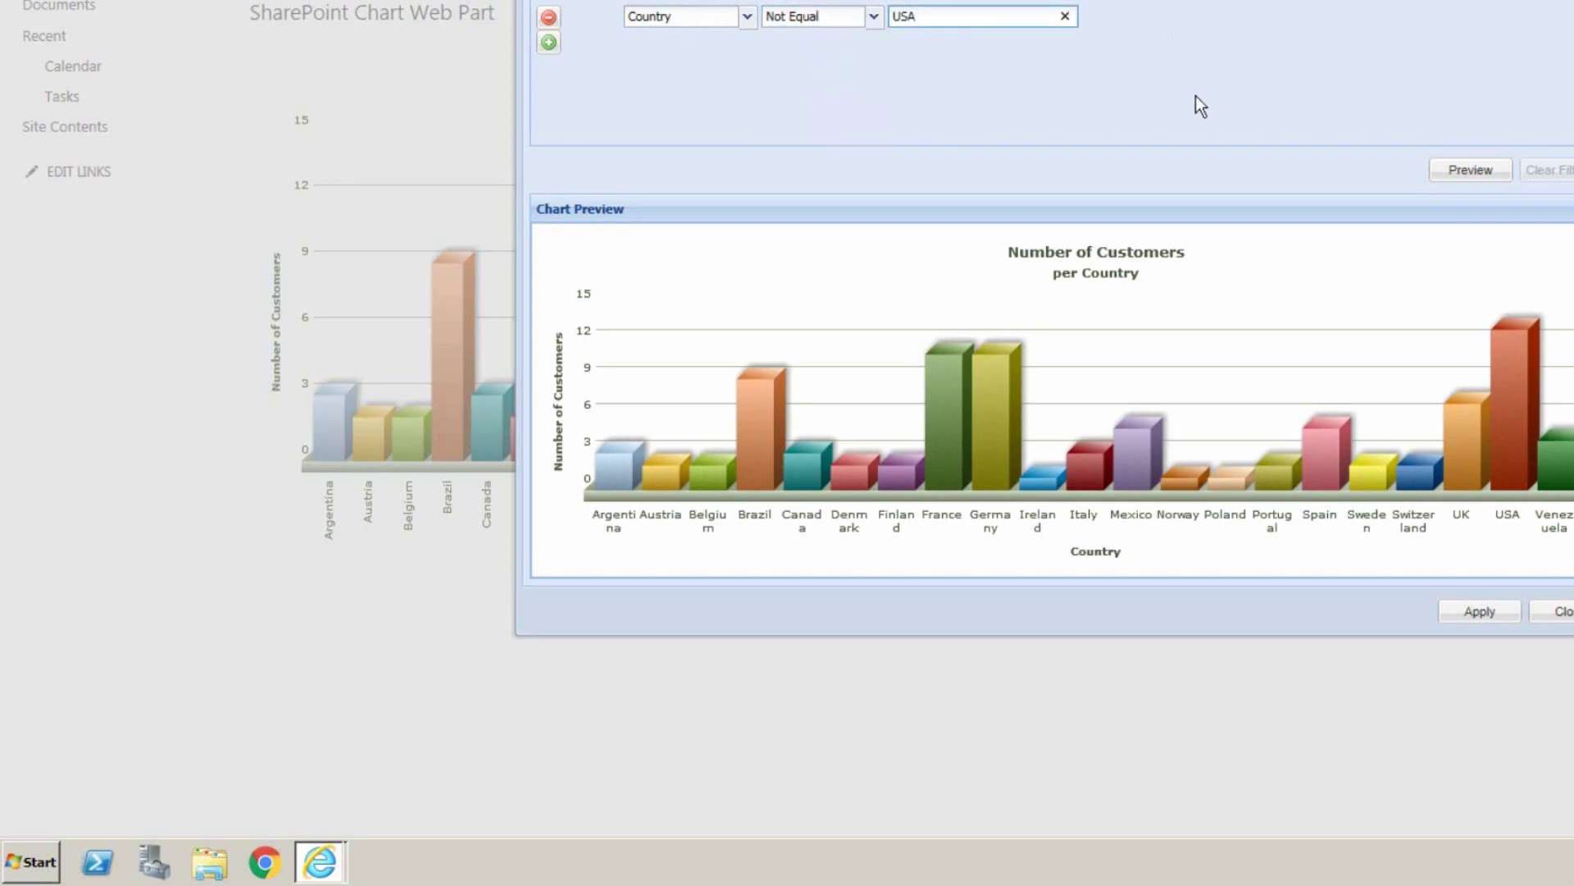
pyautogui.click(1464, 174)
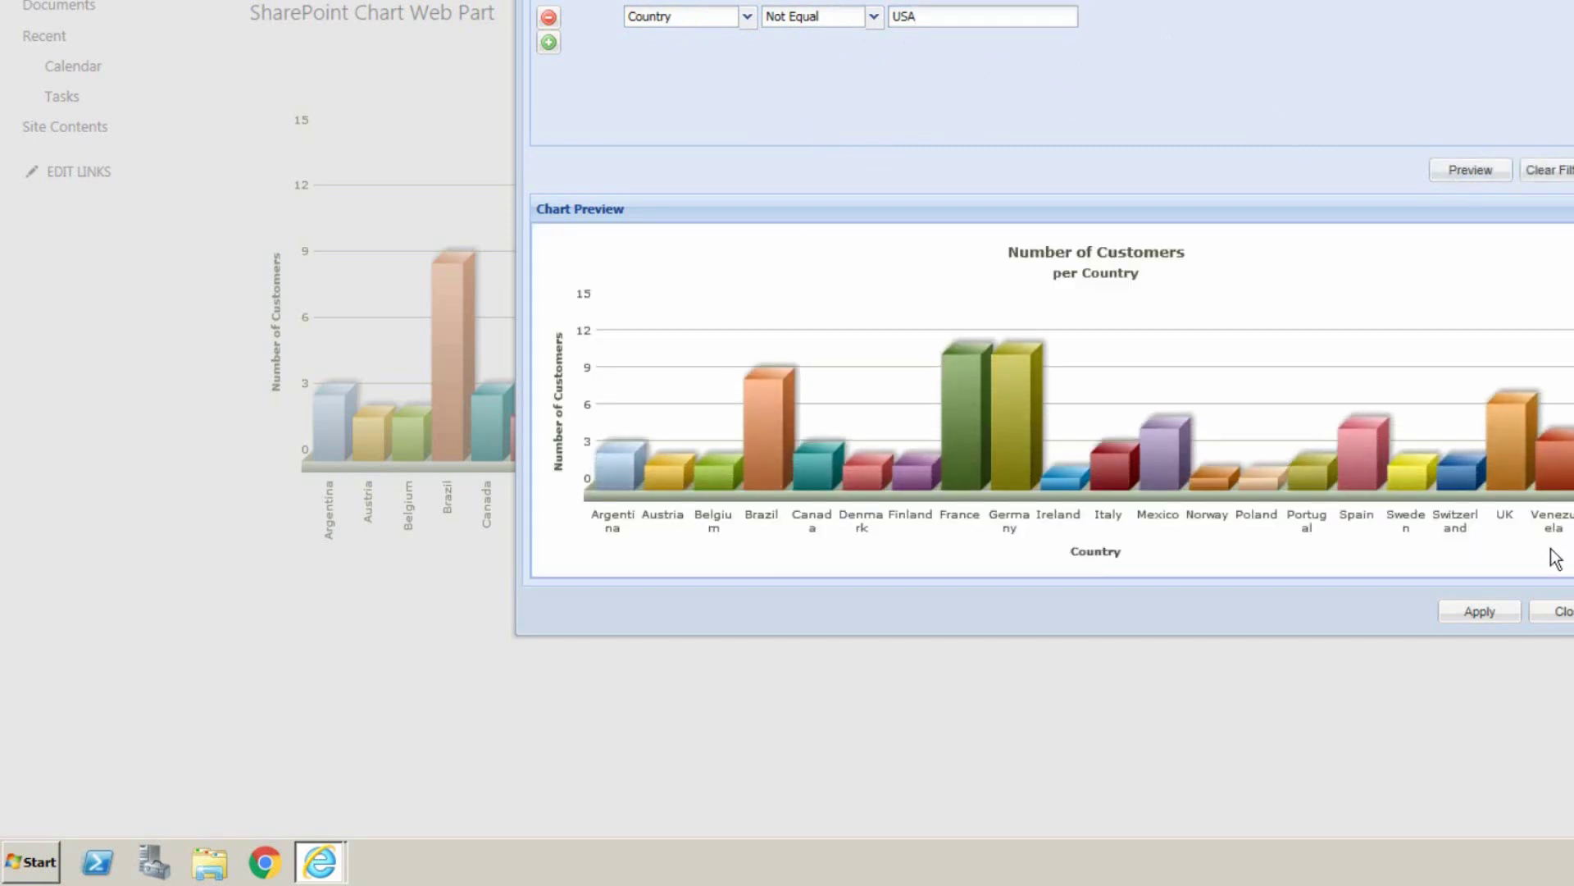
pyautogui.click(1481, 617)
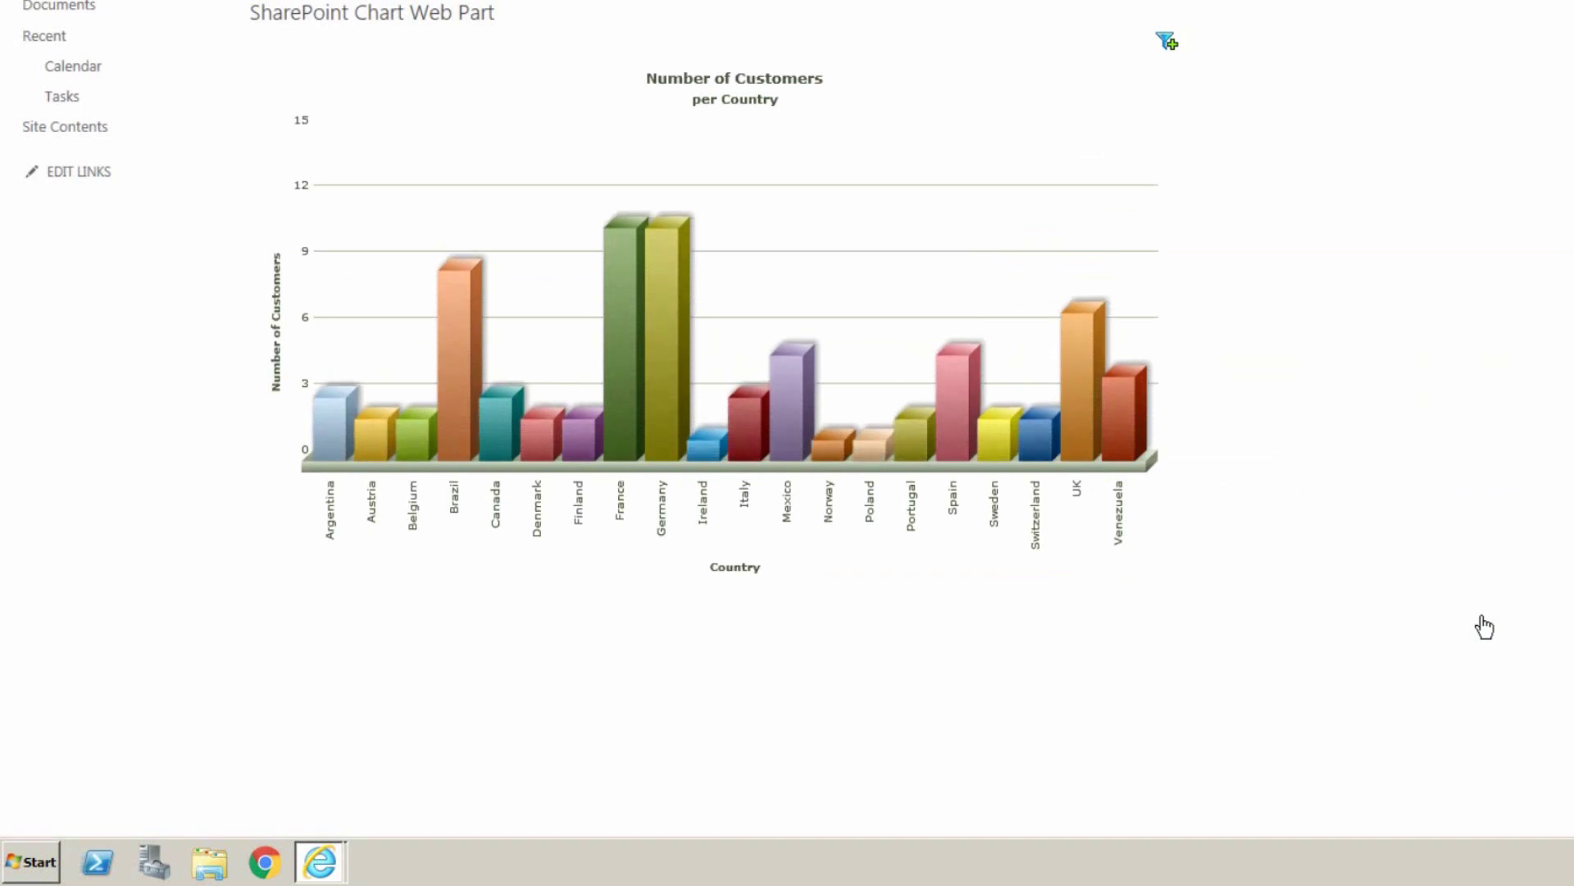